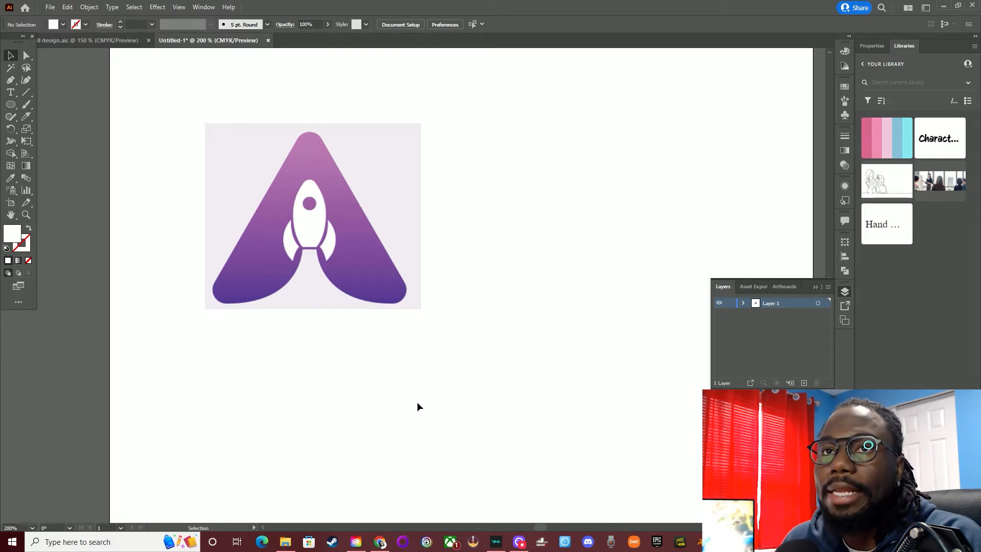
Draw a polygon beside the reference logo and reduce it to a triangle about 180 pt wide and 156 pt high
left_click(11, 107)
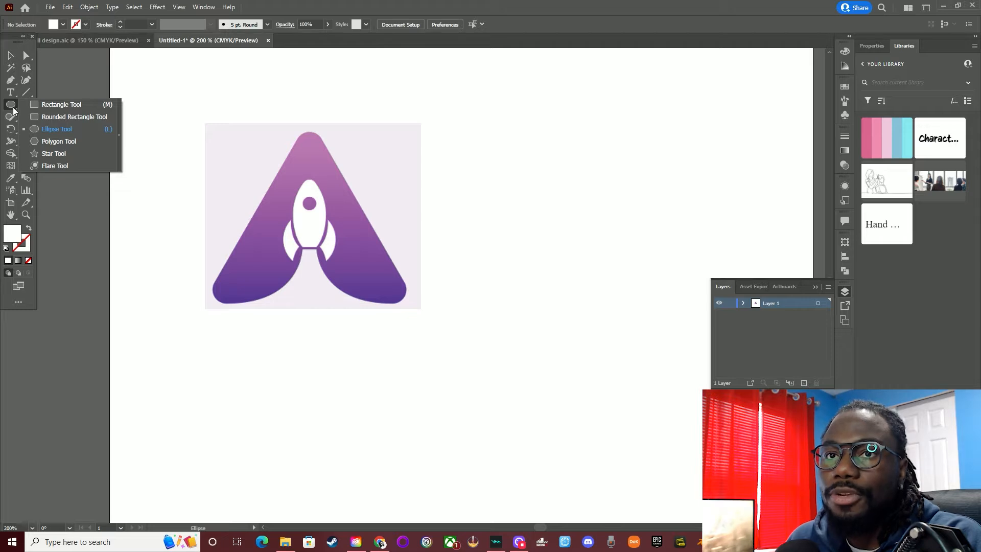
left_click(59, 142)
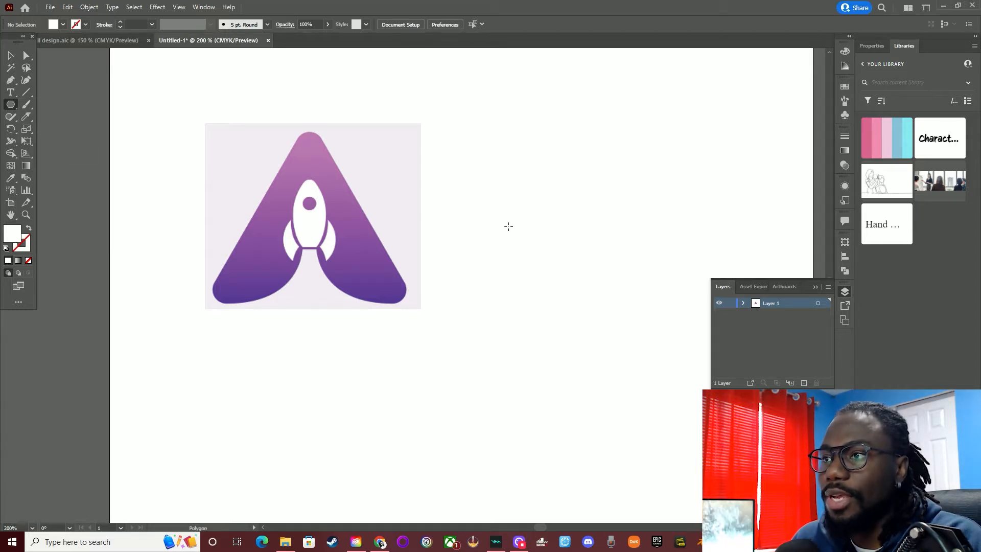
left_click_drag(601, 199, 541, 302)
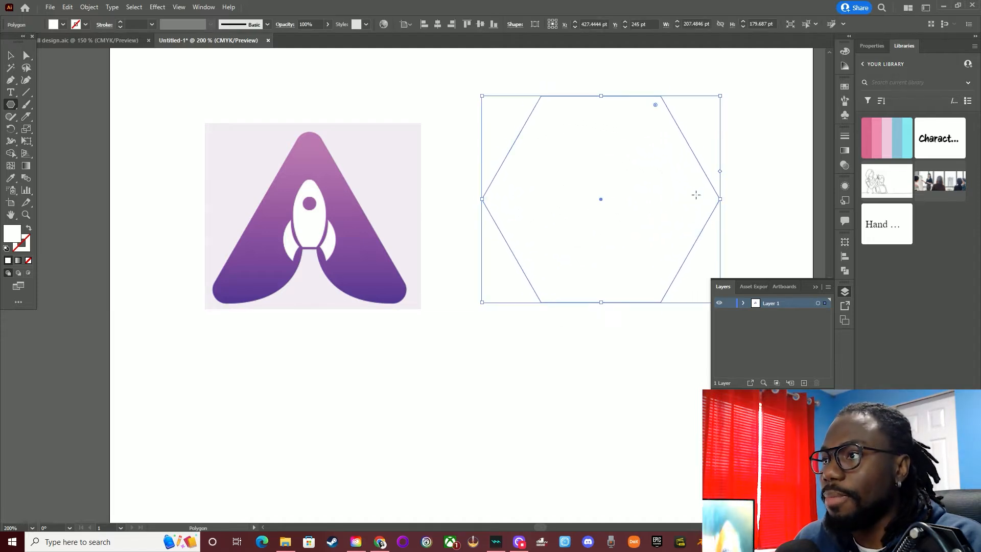
left_click_drag(719, 173, 655, 126)
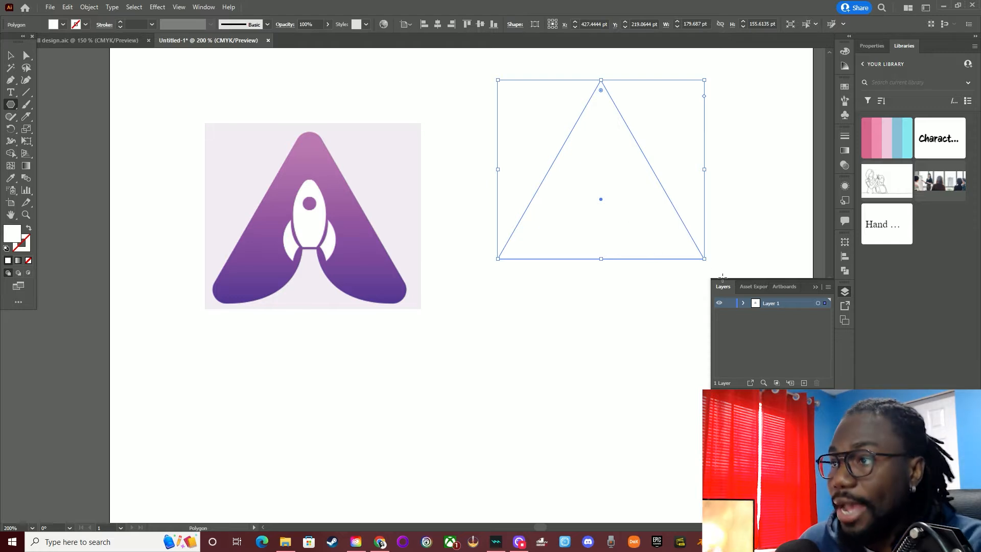
key("v")
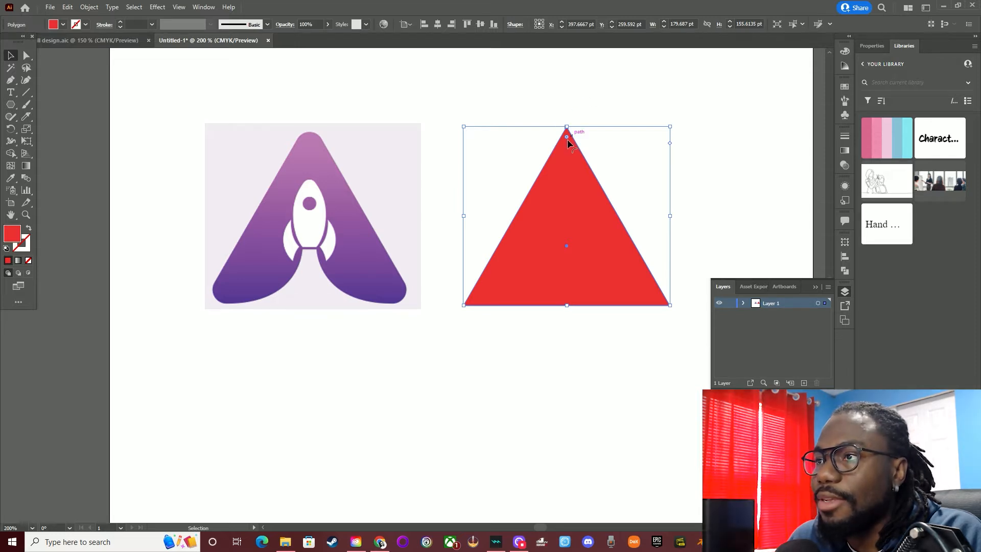
Round all three corners of the red triangle, first with a 10 pt radius, then with a slightly larger one
left_click_drag(567, 136, 562, 165)
key("ctrl+equal")
left_click(512, 27)
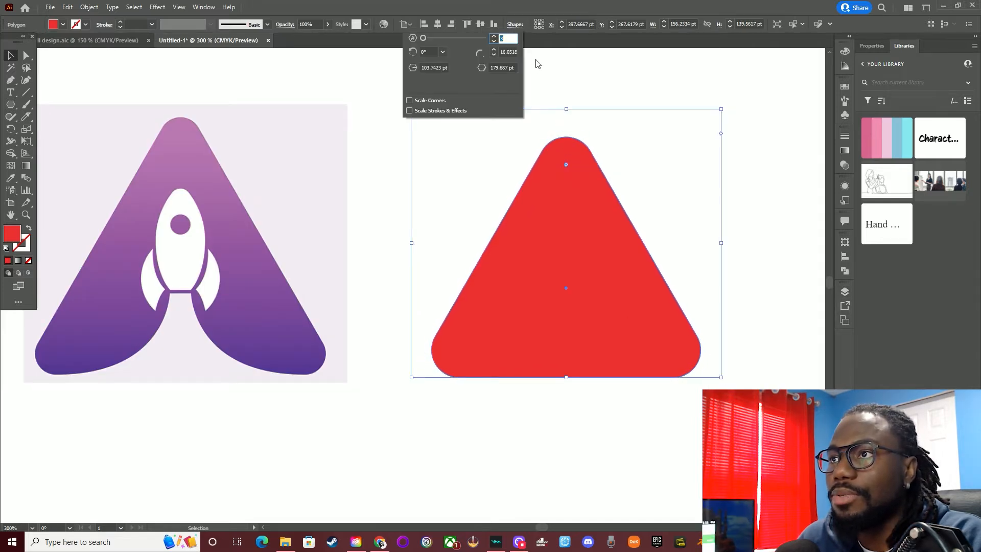
left_click(509, 52)
double_click(509, 52)
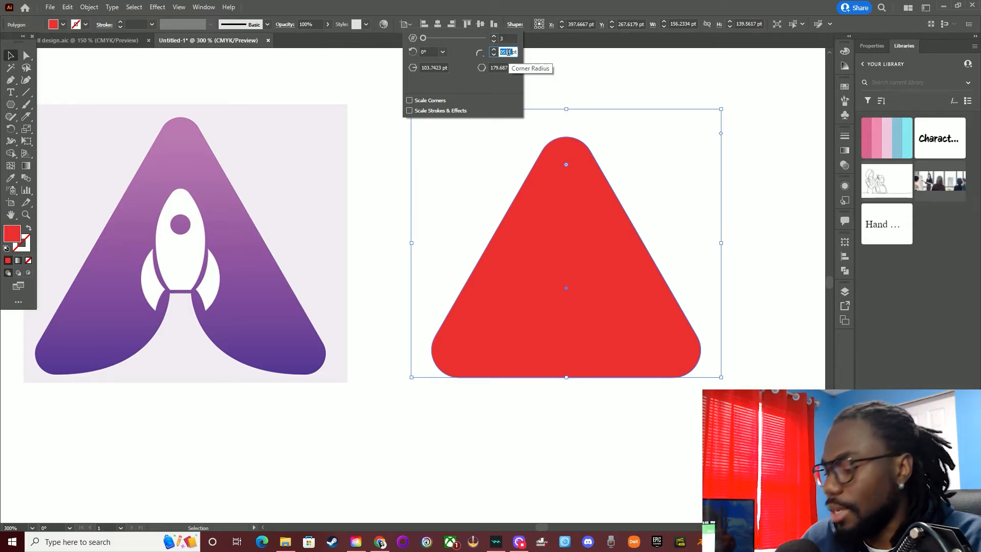
type("10")
key("Return")
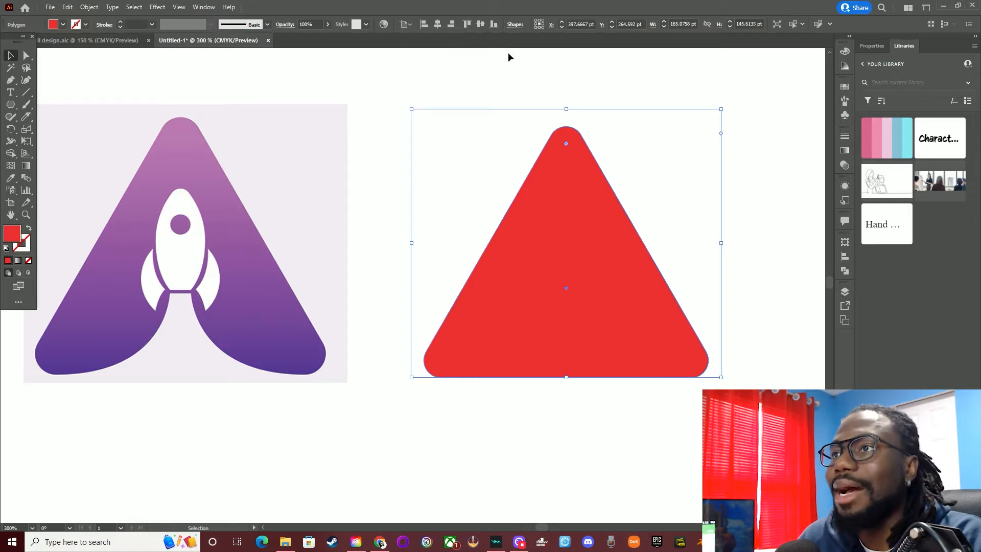
left_click(517, 25)
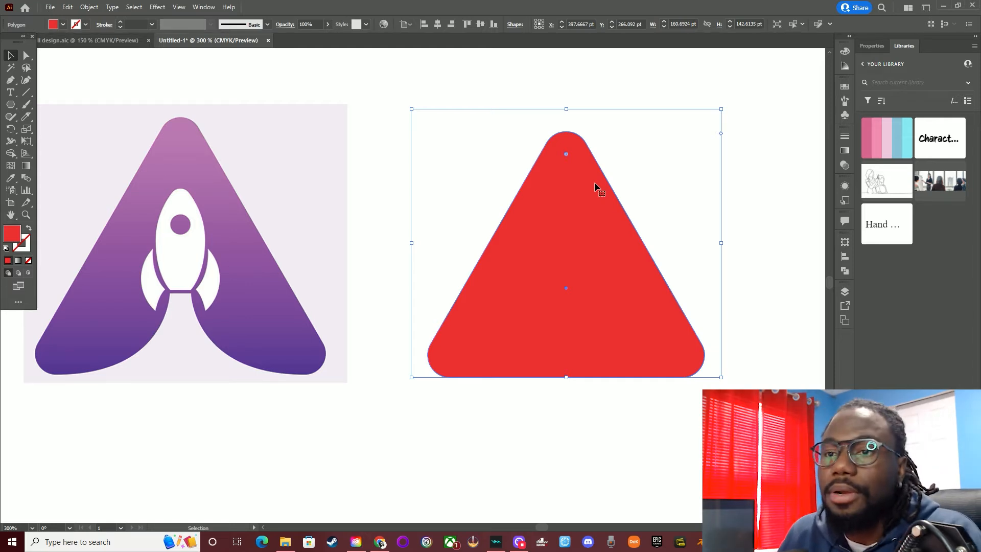
Duplicate the rounded red triangle in place and lock the lower copy in Layer 1
key("ctrl+c")
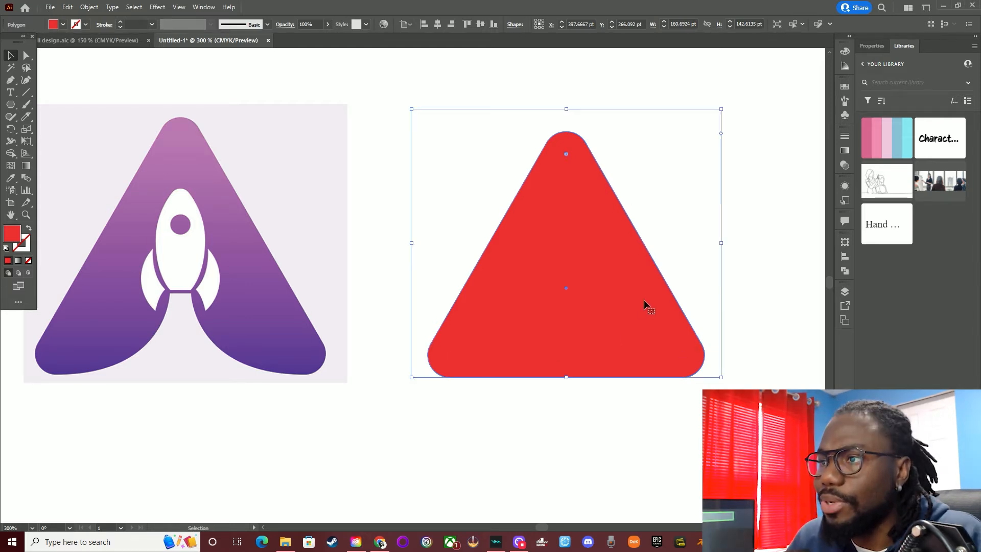
key("ctrl")
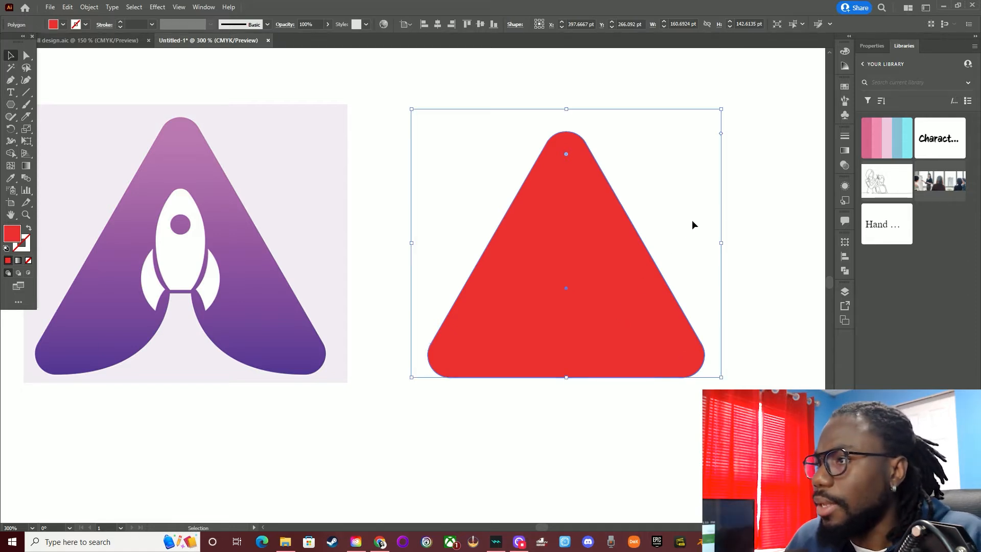
left_click(844, 291)
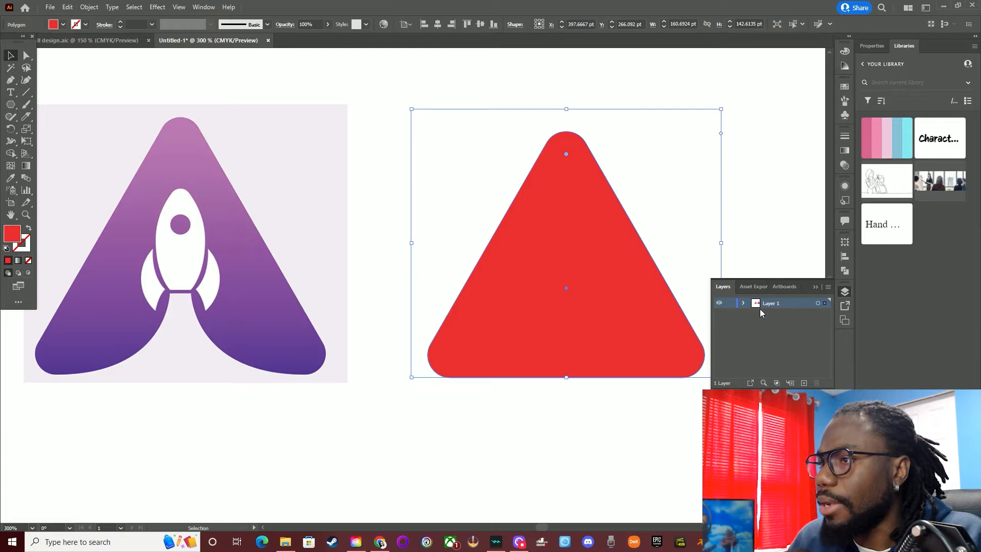
left_click(744, 303)
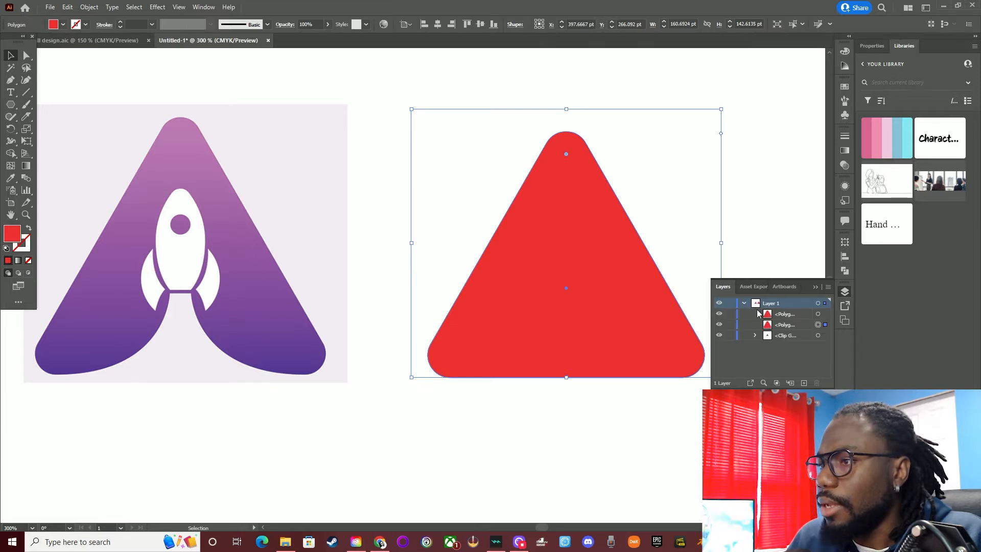
left_click(730, 325)
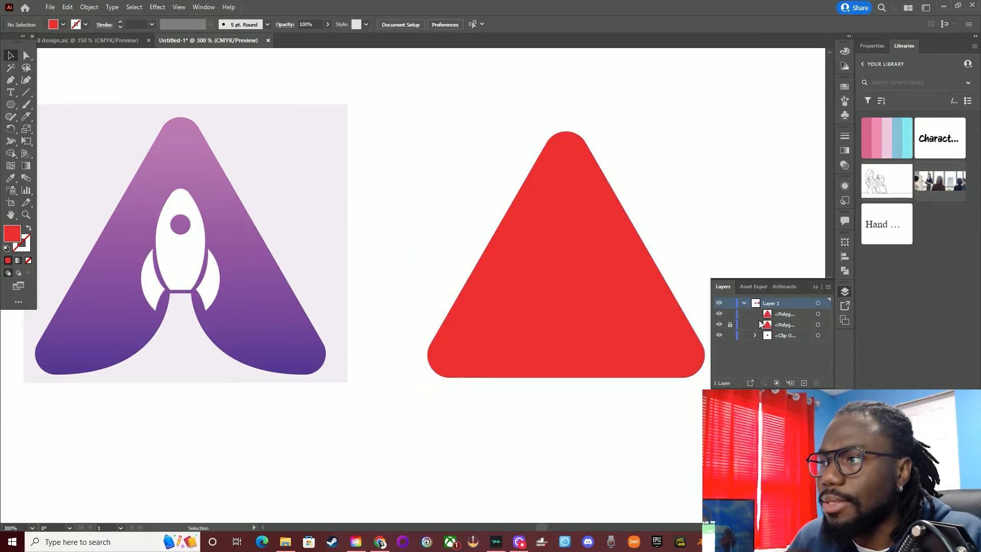
left_click(816, 286)
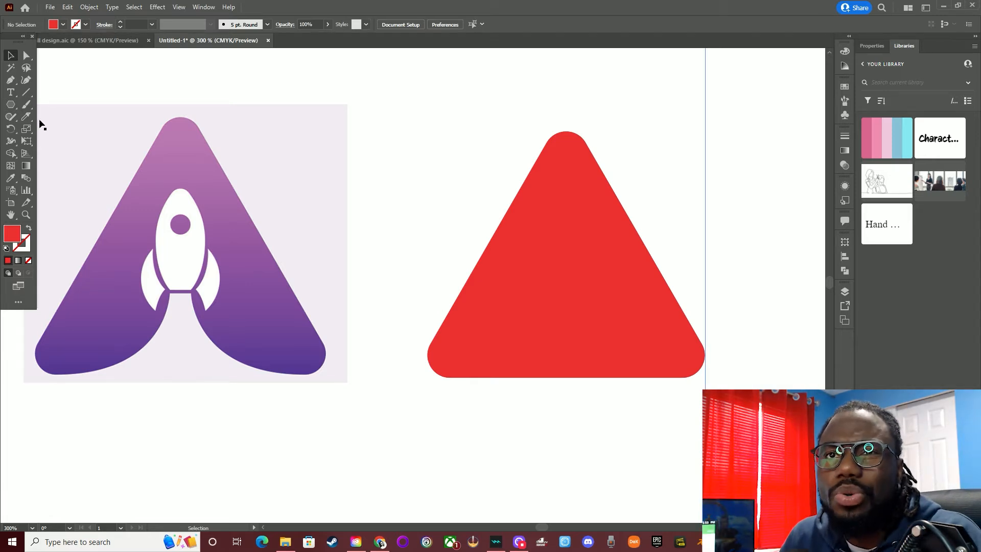
Draw a circle about 89 pt in diameter and move it over the triangle's bottom edge
left_click(11, 105)
left_click_drag(11, 110, 56, 130)
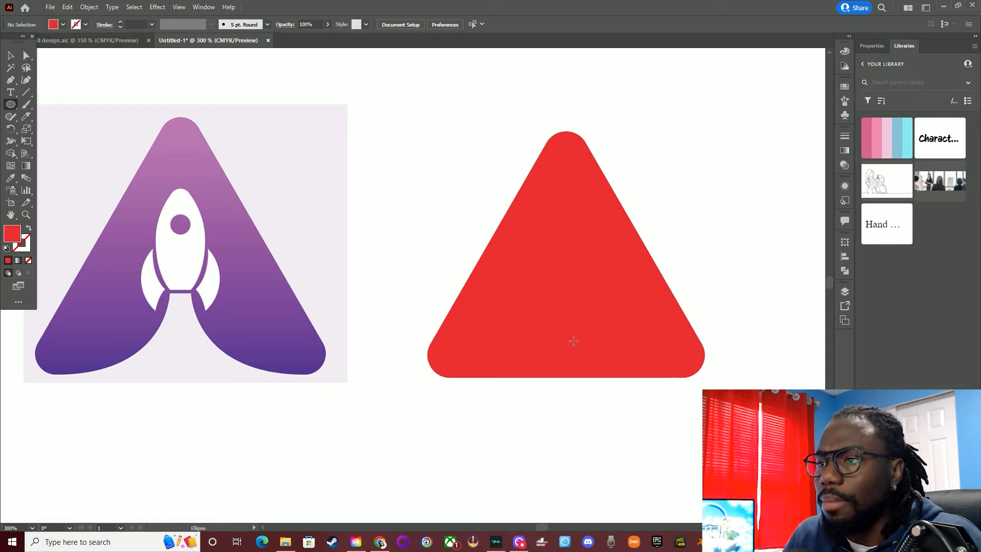
left_click_drag(567, 348, 470, 501)
left_click(10, 54)
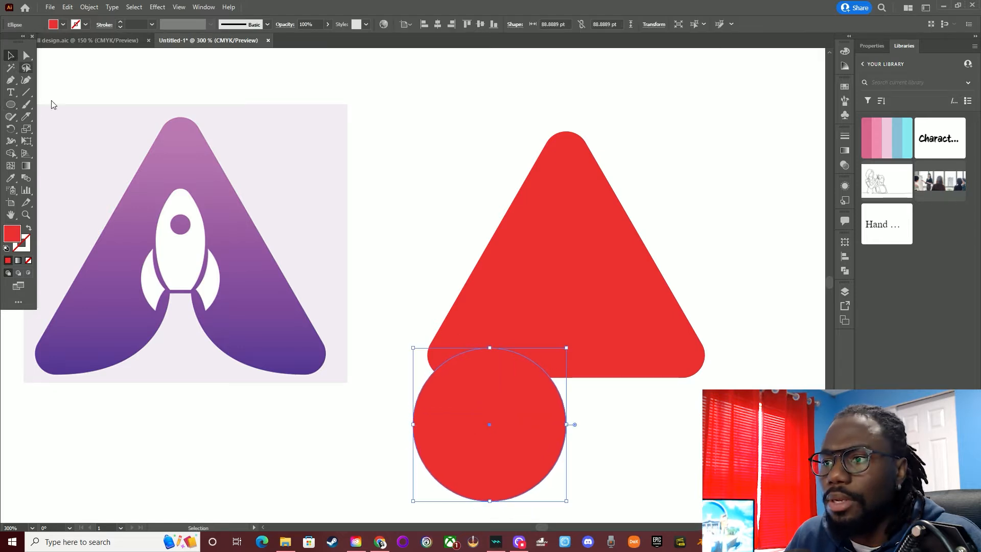
left_click_drag(503, 428, 537, 371)
Sample white as the circle's fill and place it and a duplicate side by side, meeting at the triangle's centre line
left_click(11, 178)
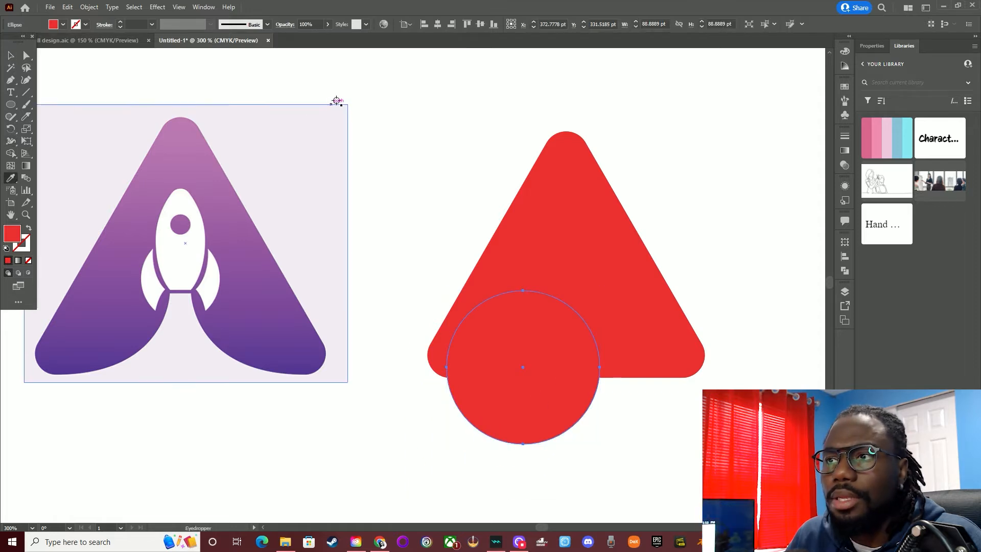
left_click(388, 167)
left_click(11, 55)
left_click_drag(562, 380, 682, 319)
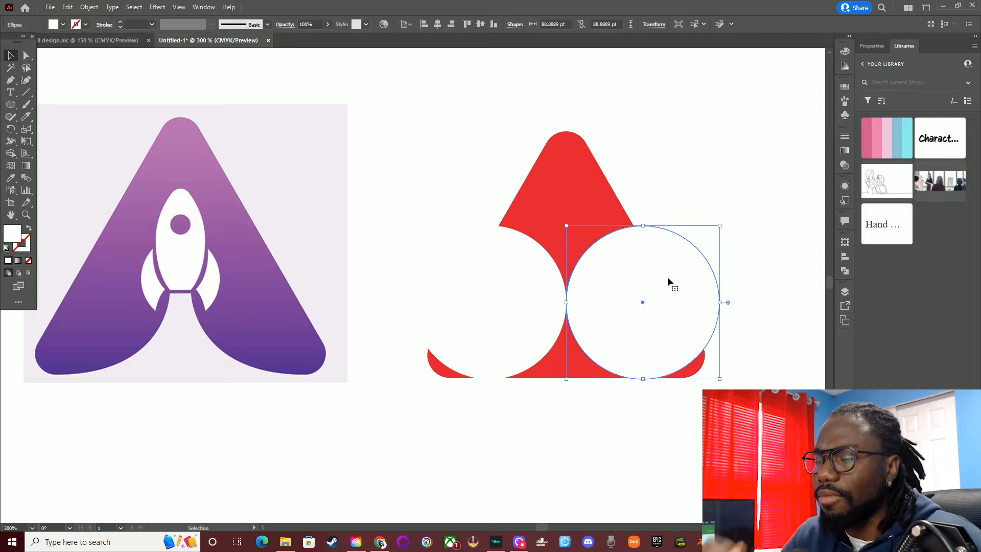
Nudge the two white circles apart in opposite directions to leave a narrow red neck between them
key("Right")
key("Right")
left_click(736, 430)
left_click(659, 352)
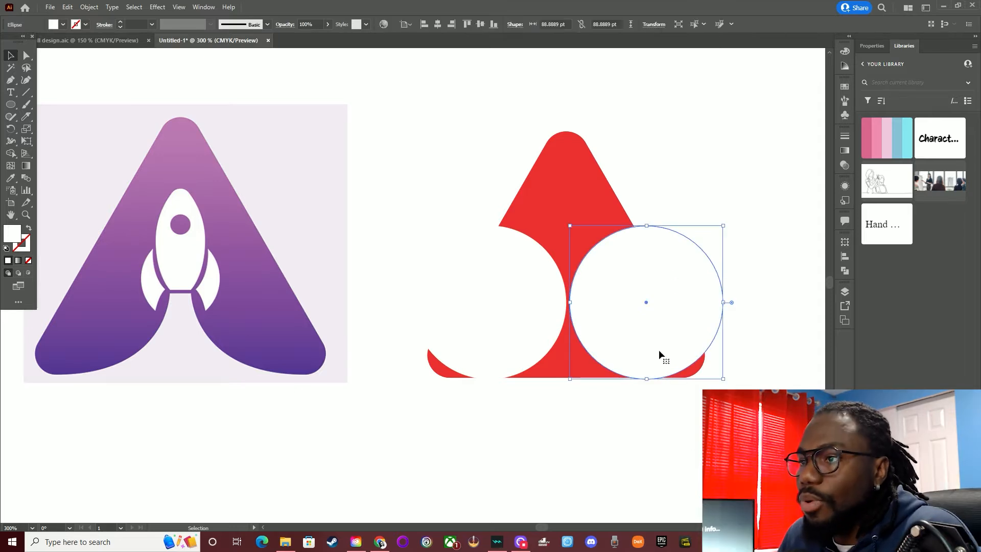
key("Right")
key("Right")
key("Right")
key("Right")
key("Right")
key("Right")
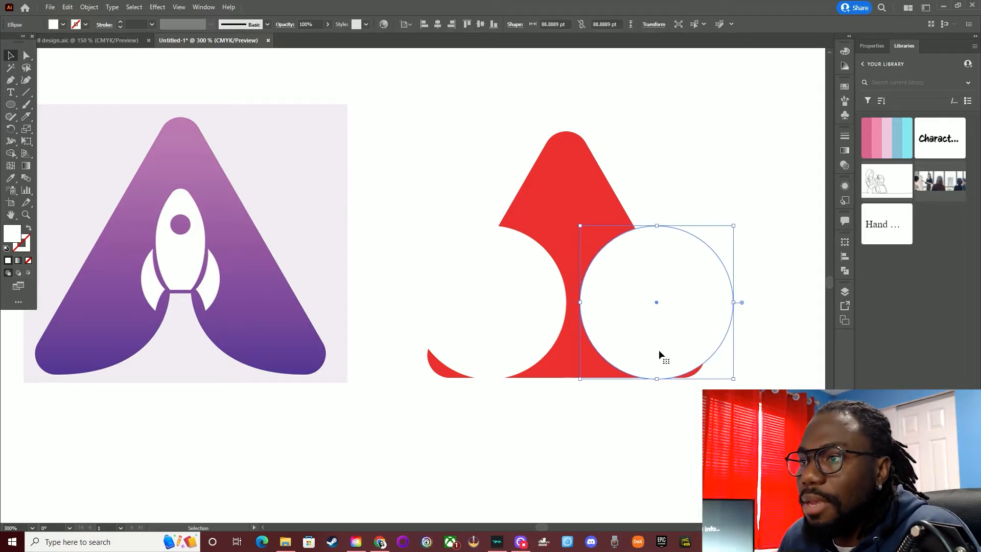
left_click_drag(659, 352, 548, 317)
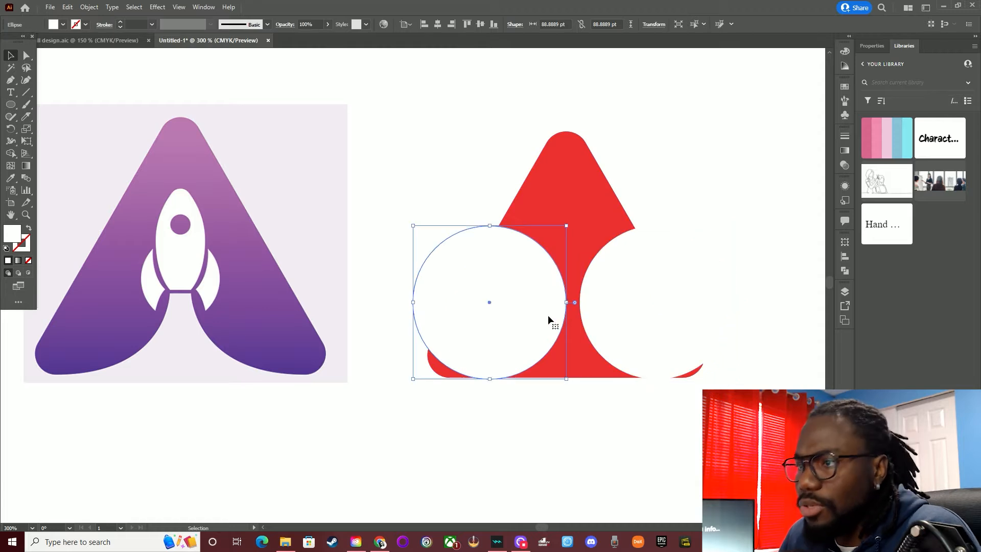
key("Left")
key("Left")
key("Left")
key("Left")
key("Left")
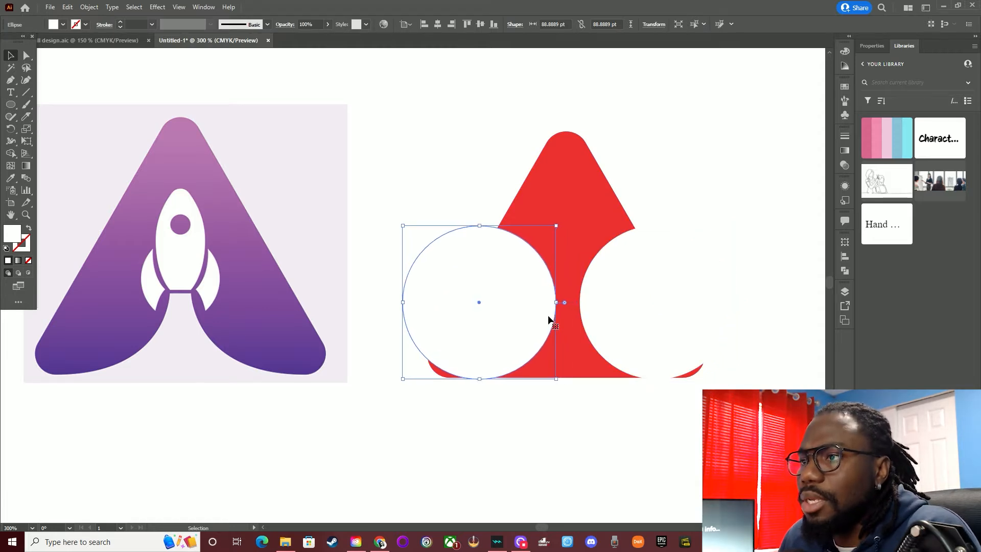
Subtract both circles from the upper red triangle with Minus Front and deselect the artwork
key("ctrl+a")
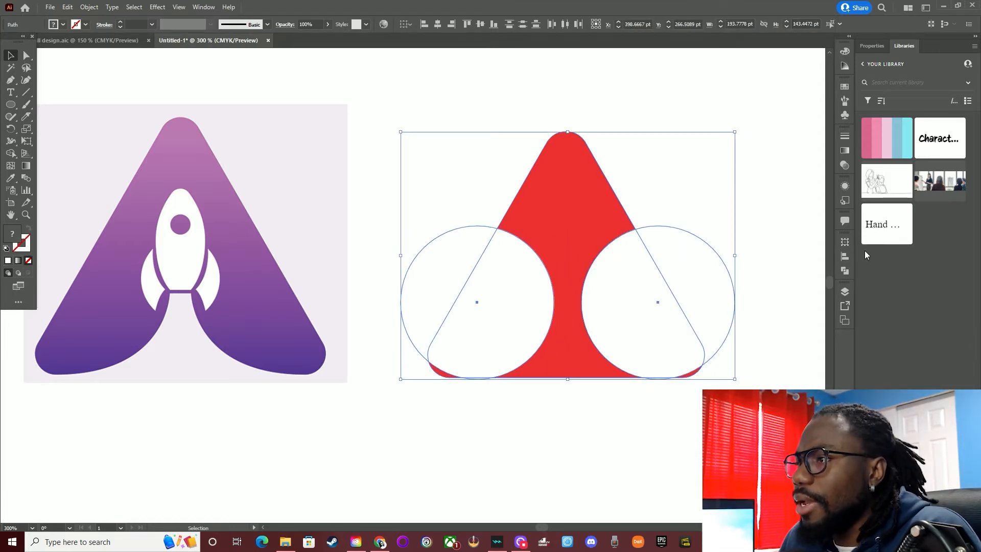
left_click(846, 268)
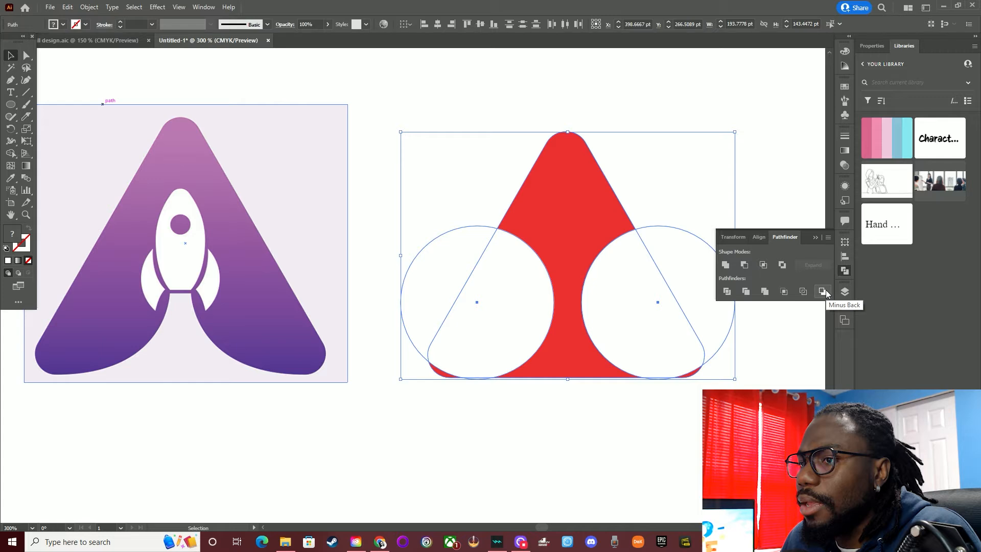
left_click(744, 265)
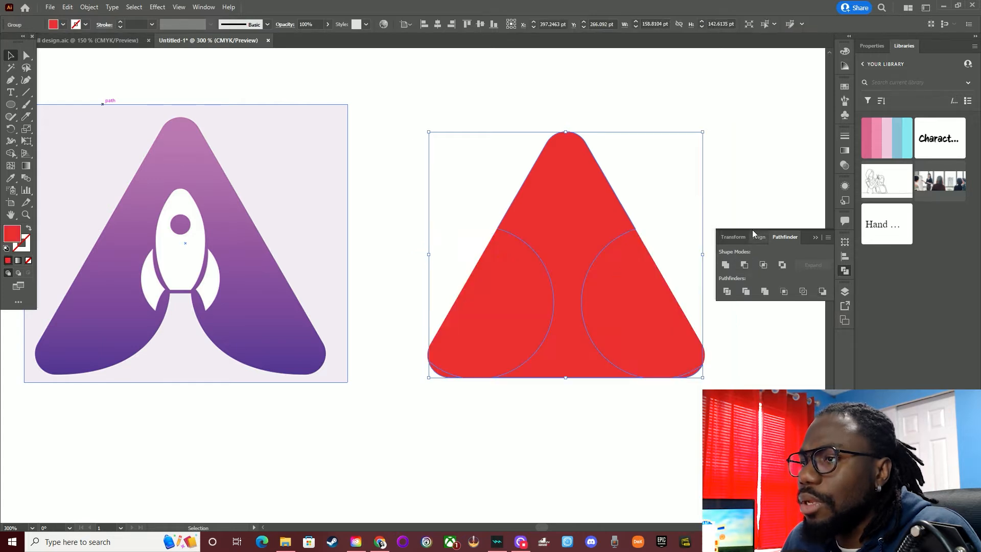
left_click(737, 176)
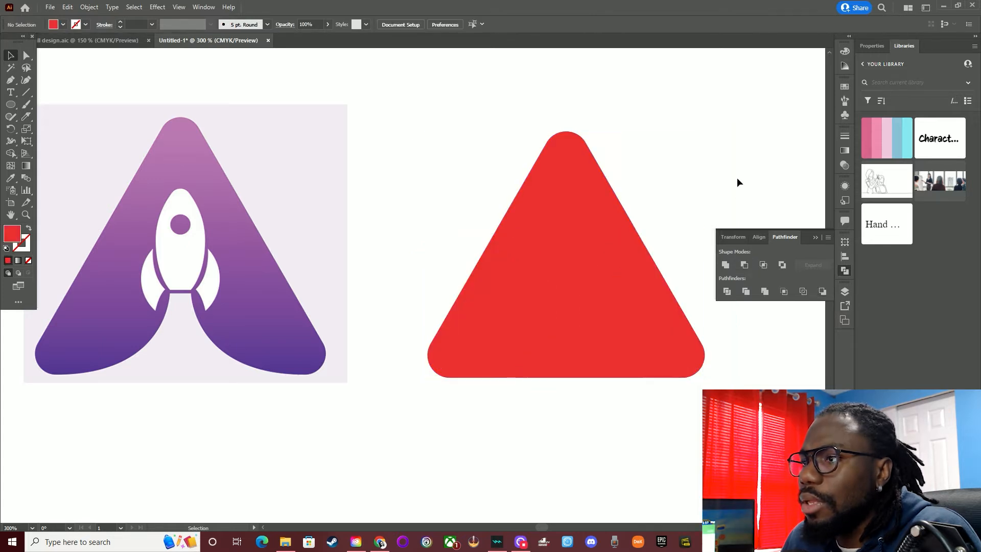
Hide the locked triangle copy beneath the cut-out group
left_click(844, 292)
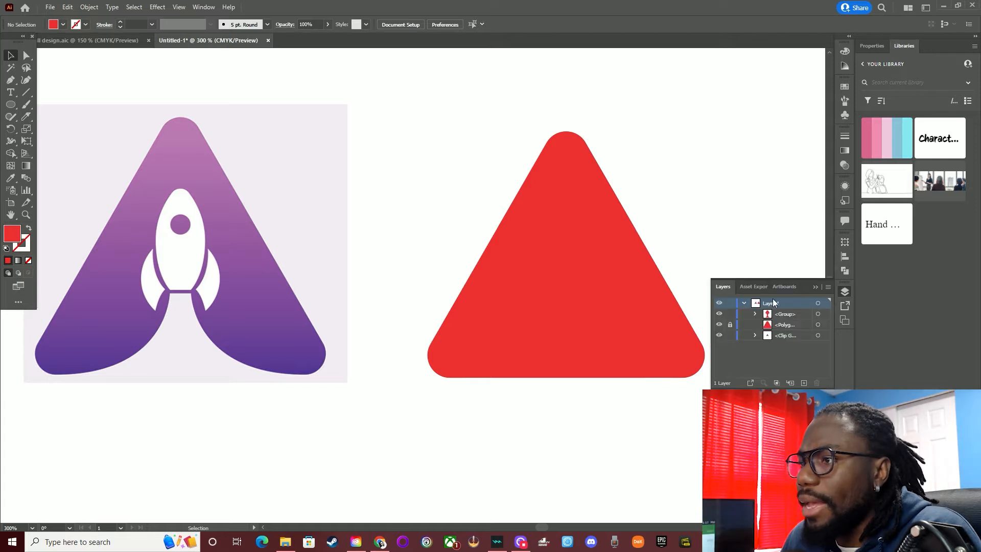
left_click(720, 324)
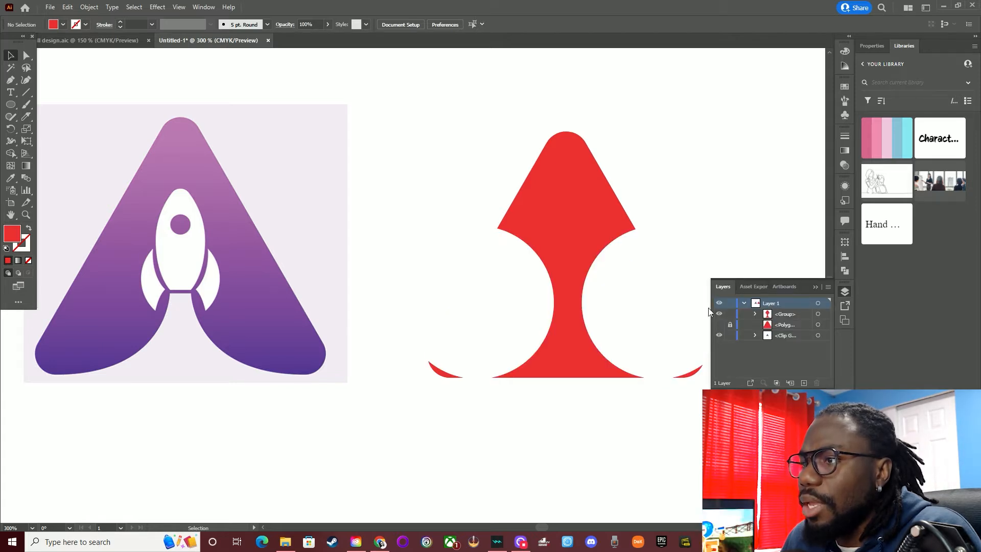
left_click(815, 285)
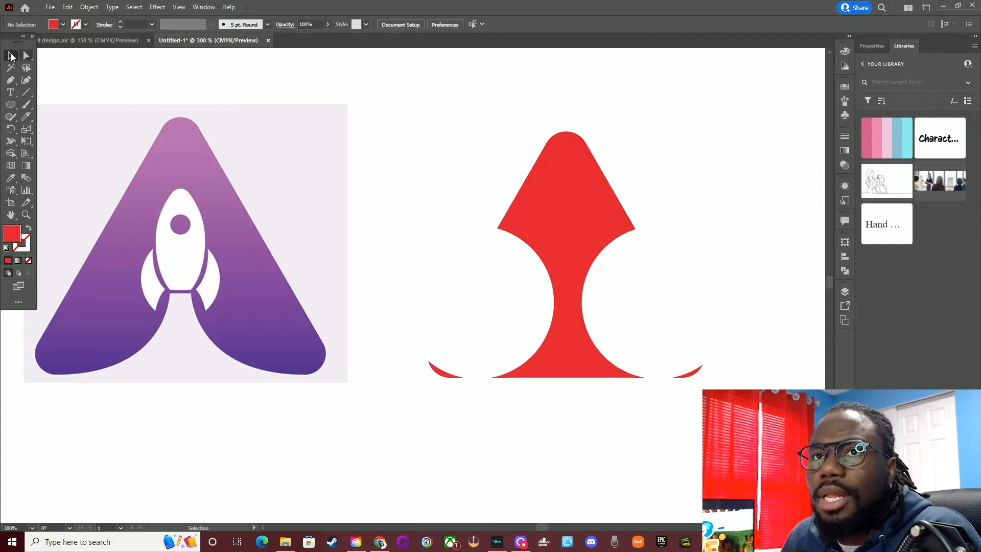
Delete the two leftover corner slivers on either side of the red shape's base
left_click(27, 56)
left_click(687, 376)
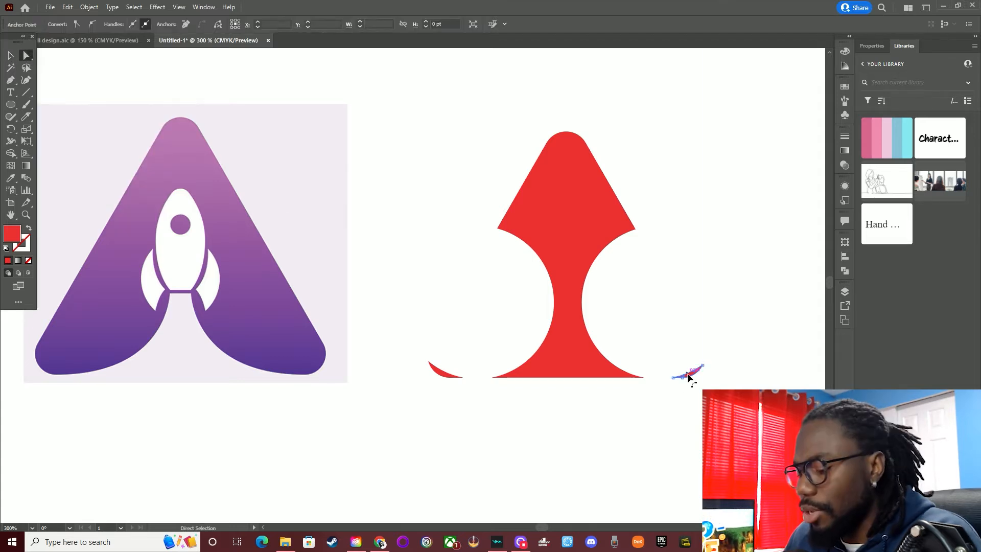
key("Delete")
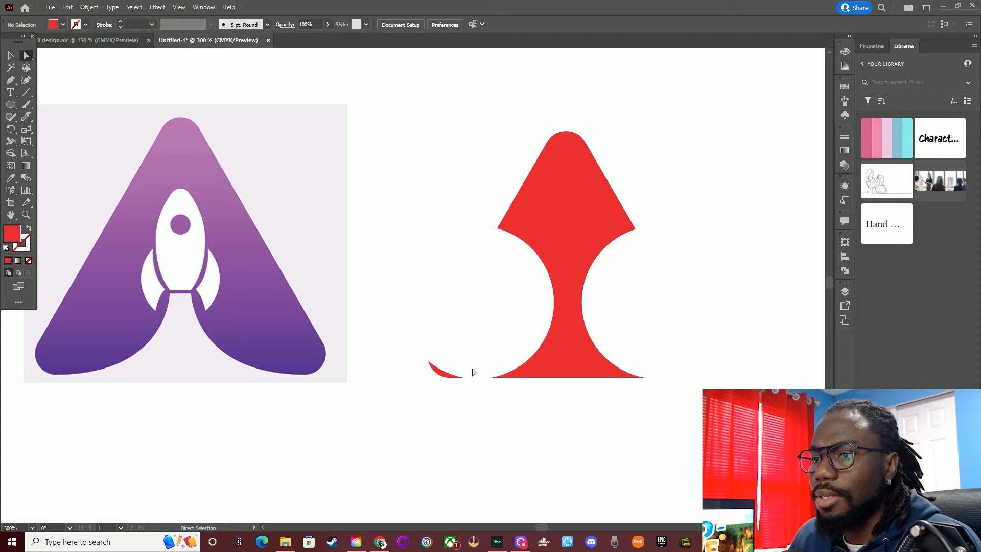
left_click(448, 374)
key("Delete")
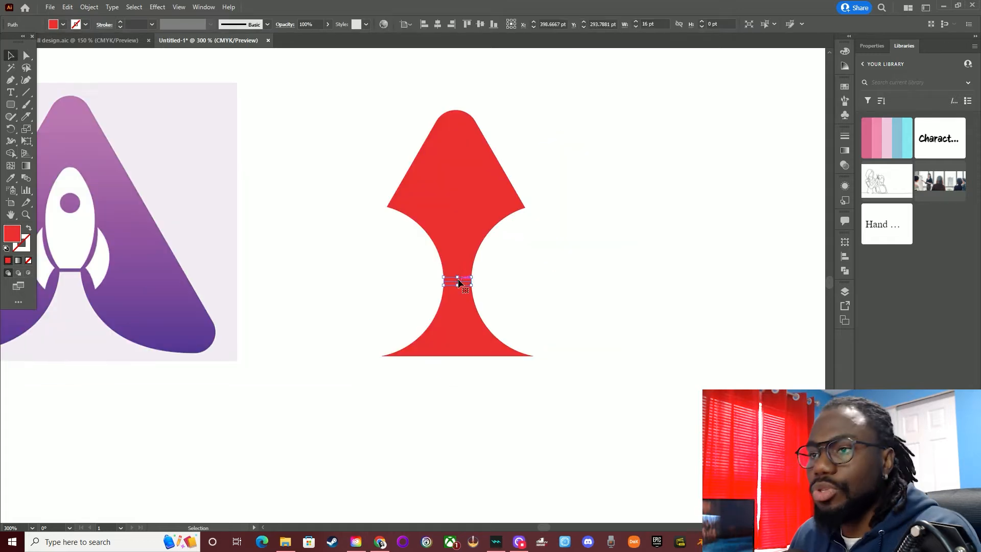
left_click(523, 319)
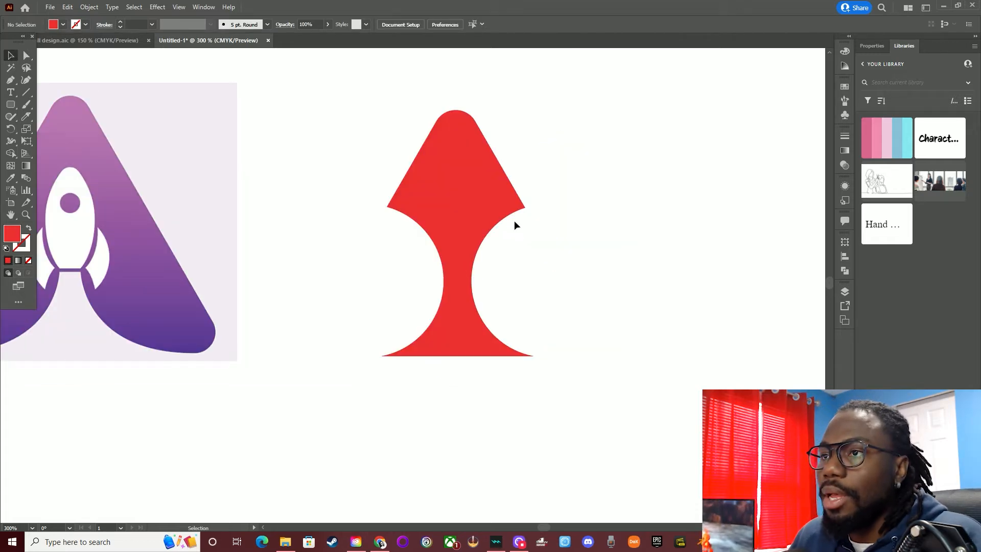
Delete the anchor points at the two upper corners of the red shape, leaving only the flared part below the neck
scroll(471, 258, "up", 3, "alt")
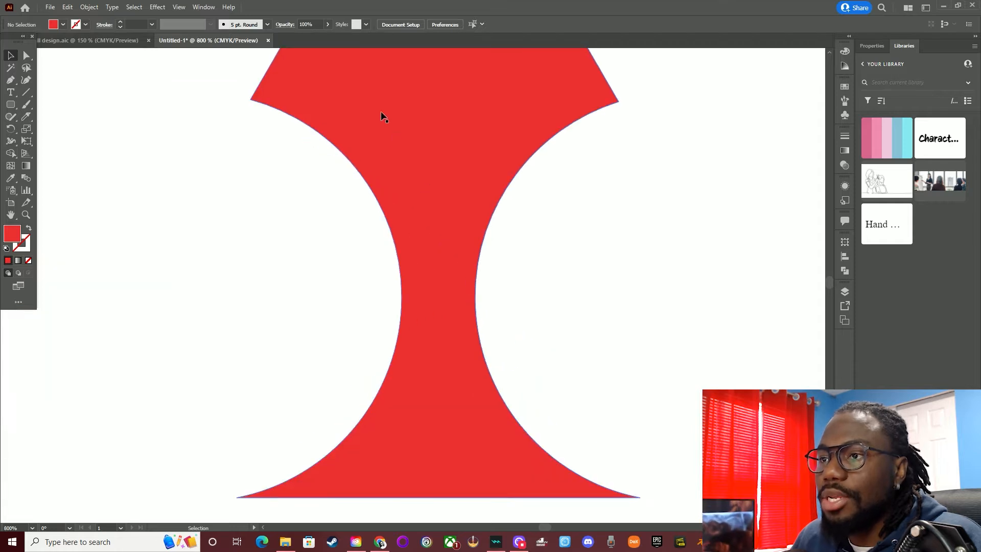
left_click(29, 57)
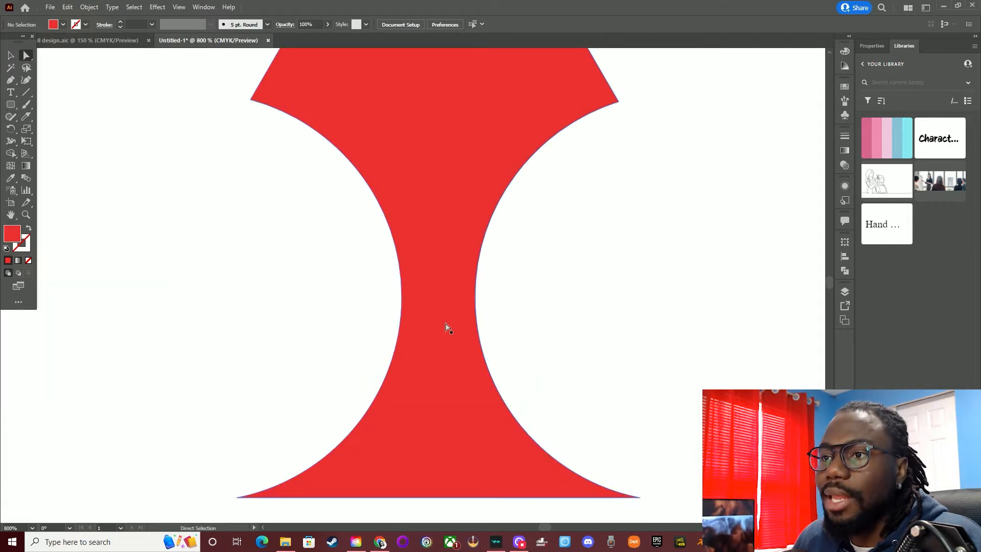
left_click(404, 297)
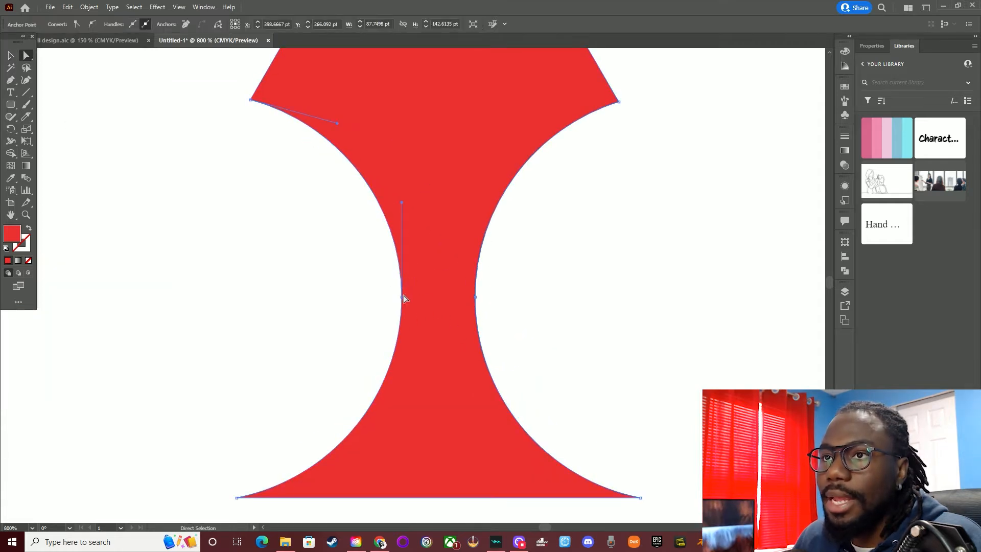
left_click(252, 101)
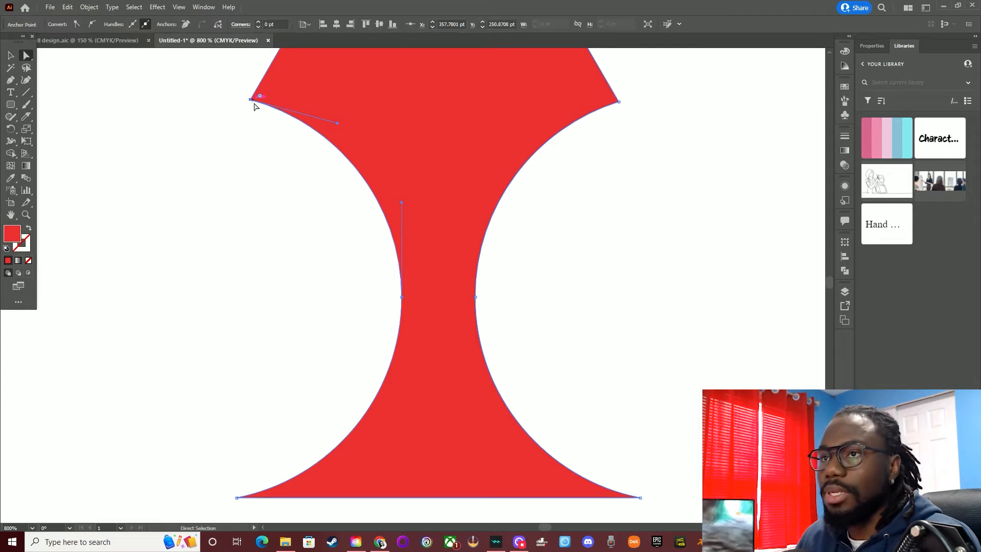
key("Delete")
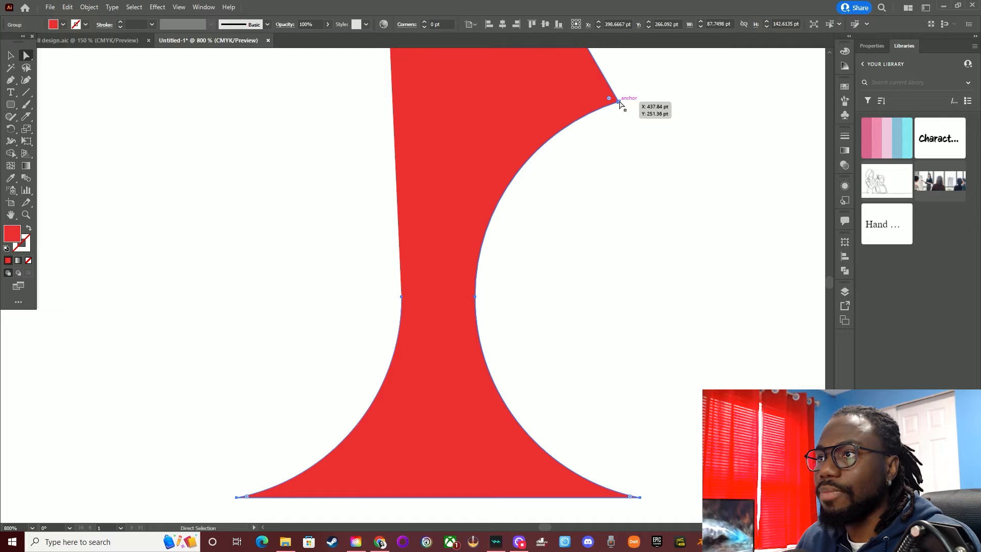
left_click(619, 100)
key("Delete")
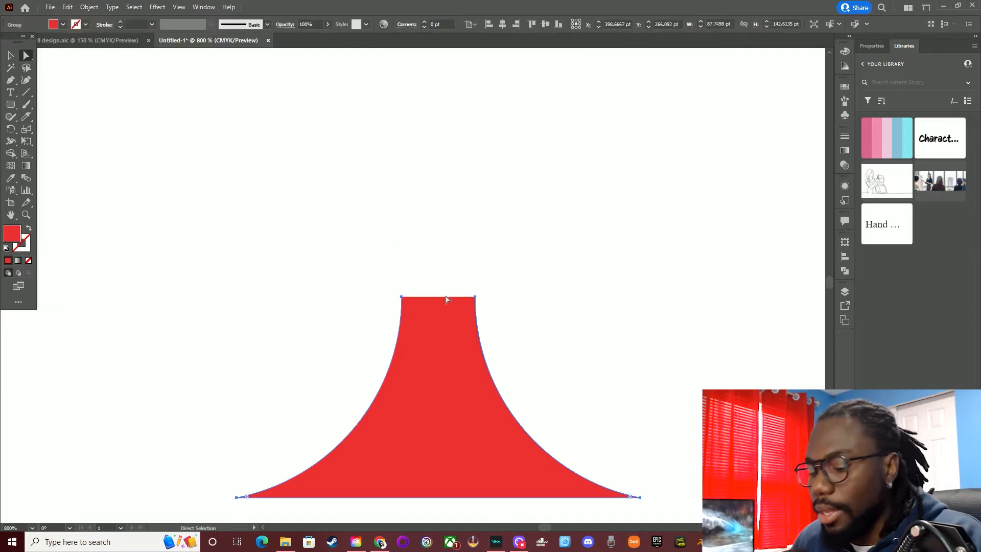
Close the open top edge of the flared red shape with the Pen tool and deselect it
key("p")
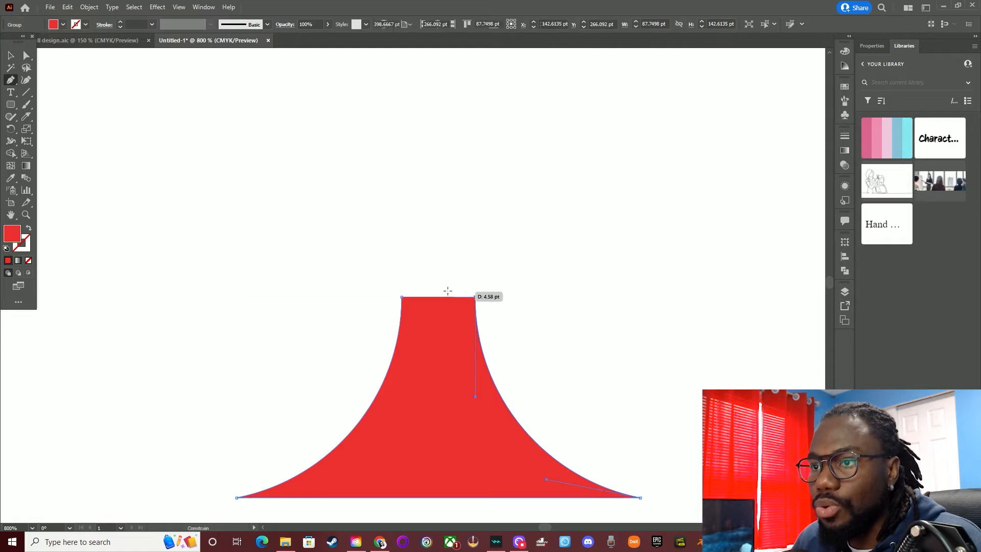
left_click(476, 297)
left_click(402, 296)
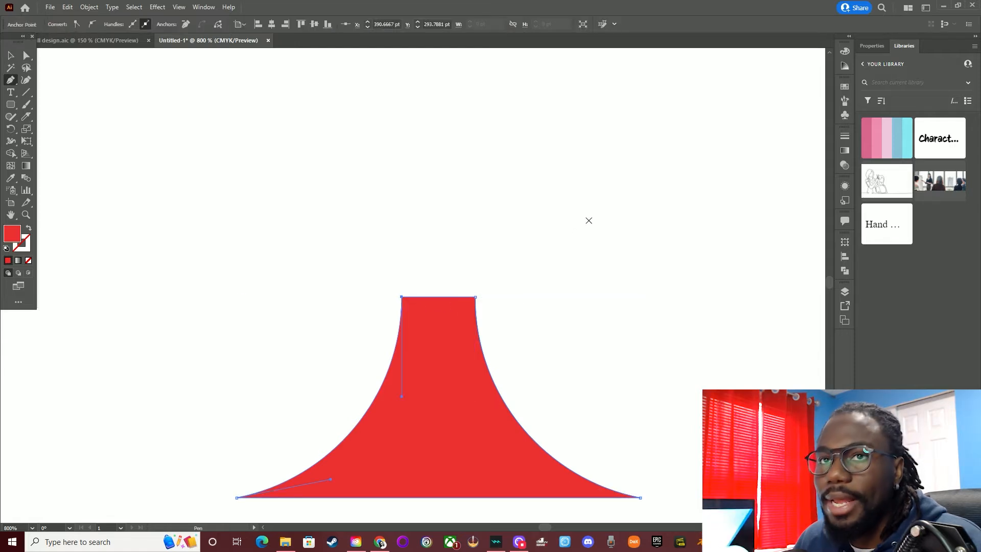
left_click(11, 55)
left_click(174, 125)
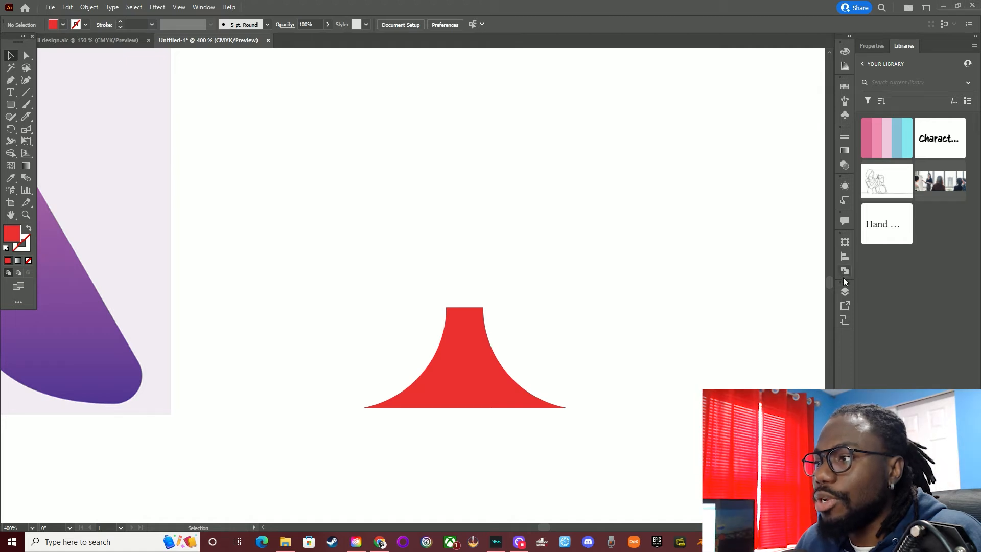
Show the hidden triangle copy and subtract the flared shape from it with Minus Front
left_click(845, 290)
left_click(720, 324)
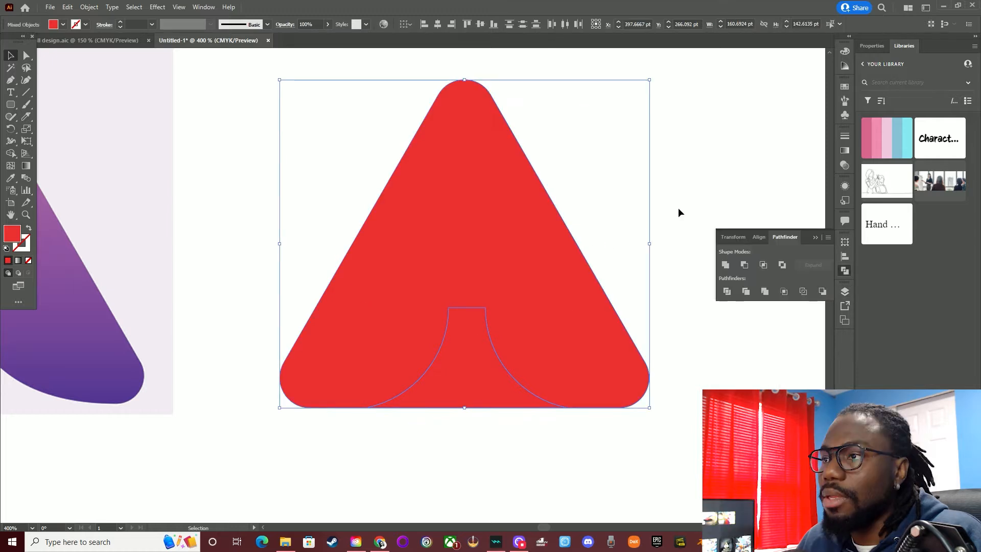
left_click(680, 212)
left_click_drag(658, 147, 331, 362)
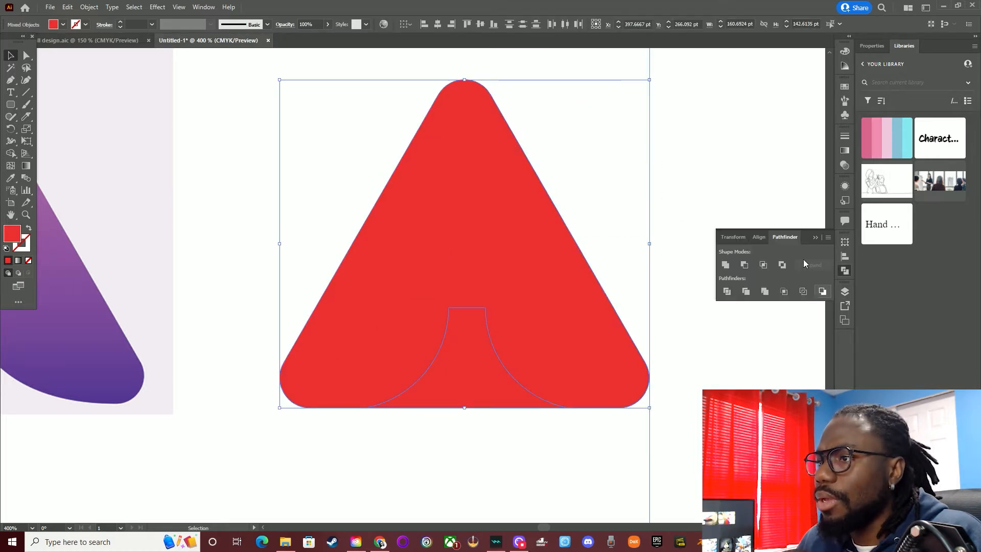
left_click(739, 267)
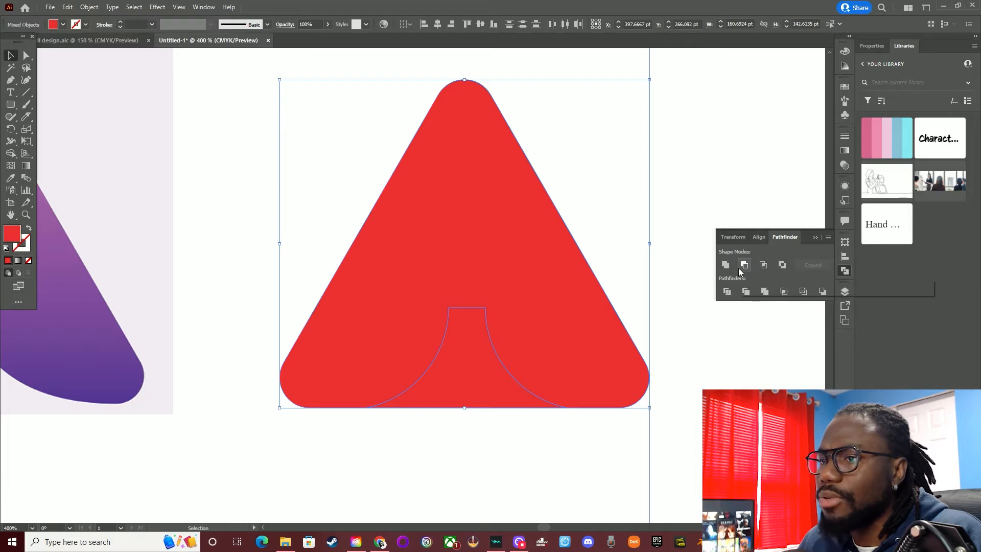
left_click(701, 198)
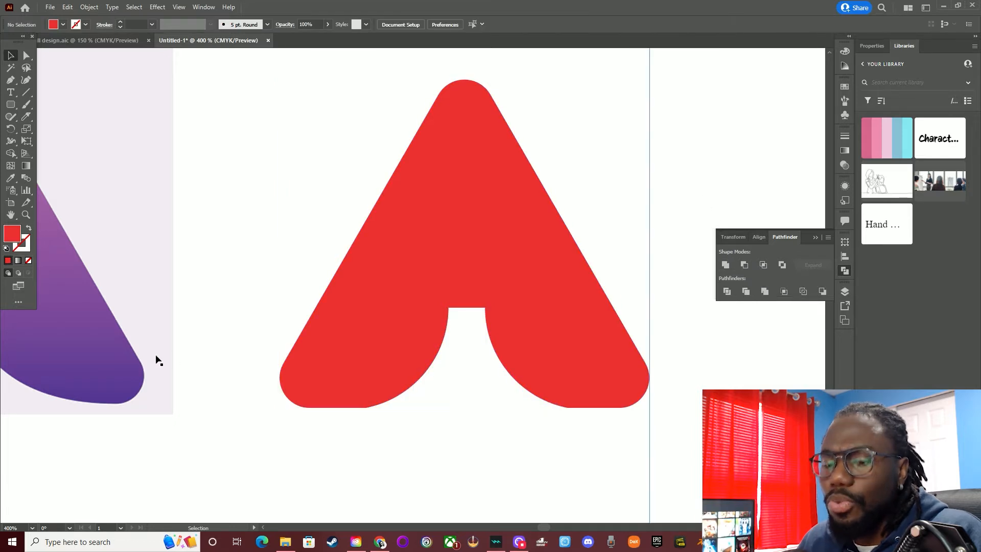
Compare the bottom edges of the red A's legs with those of the reference logo
scroll(232, 373, "down", 2)
scroll(232, 373, "down", 2)
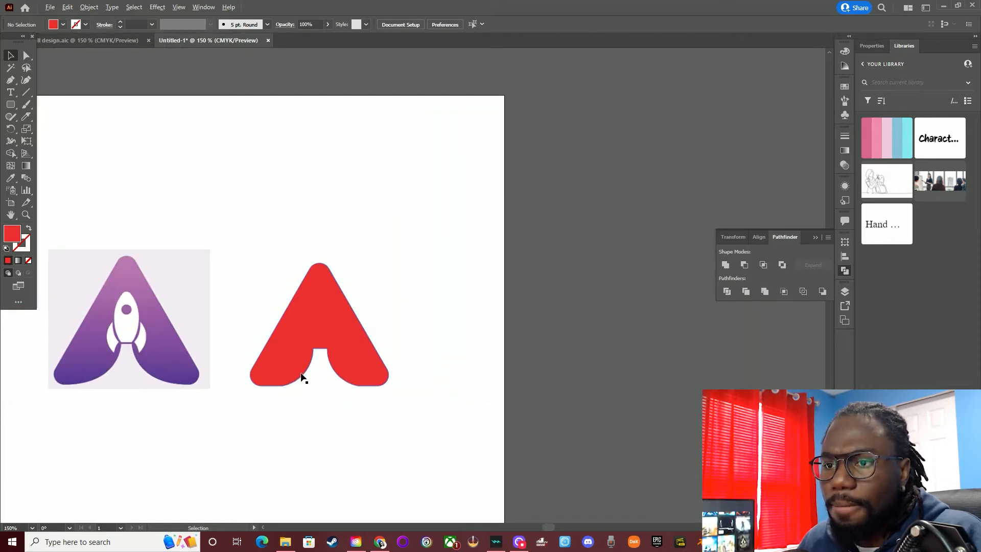
scroll(303, 377, "up", 2)
scroll(302, 378, "down", 2)
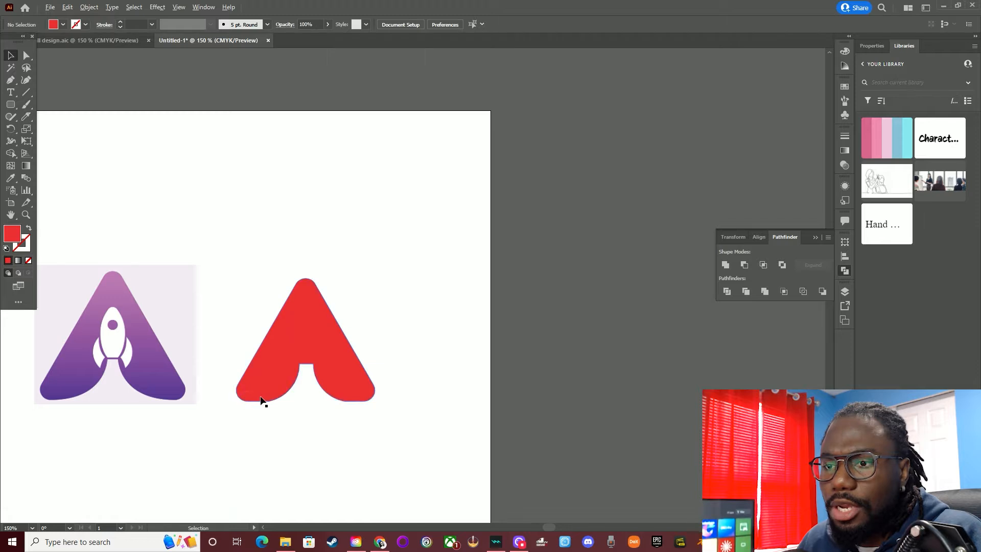
scroll(266, 404, "up", 6)
scroll(285, 398, "down", 6)
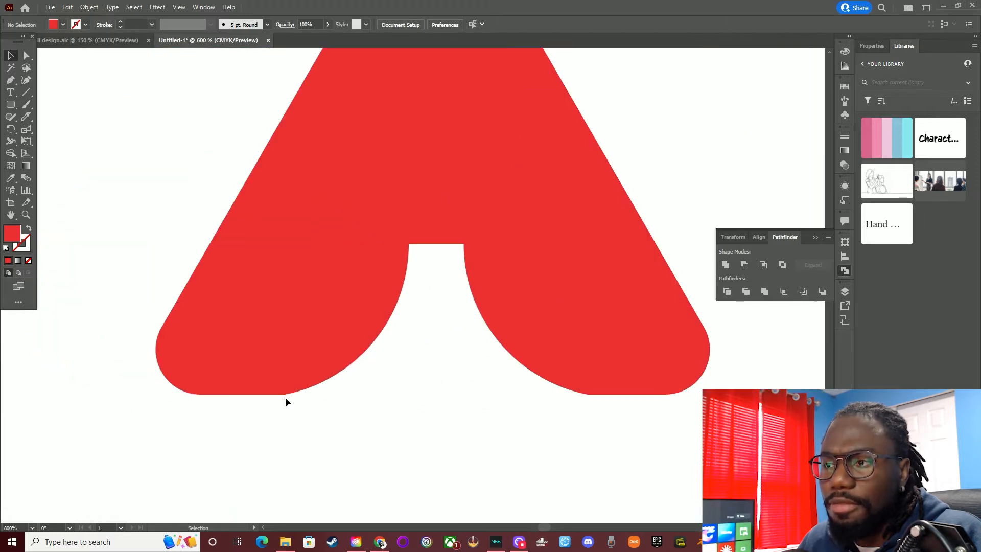
scroll(202, 397, "up", 4)
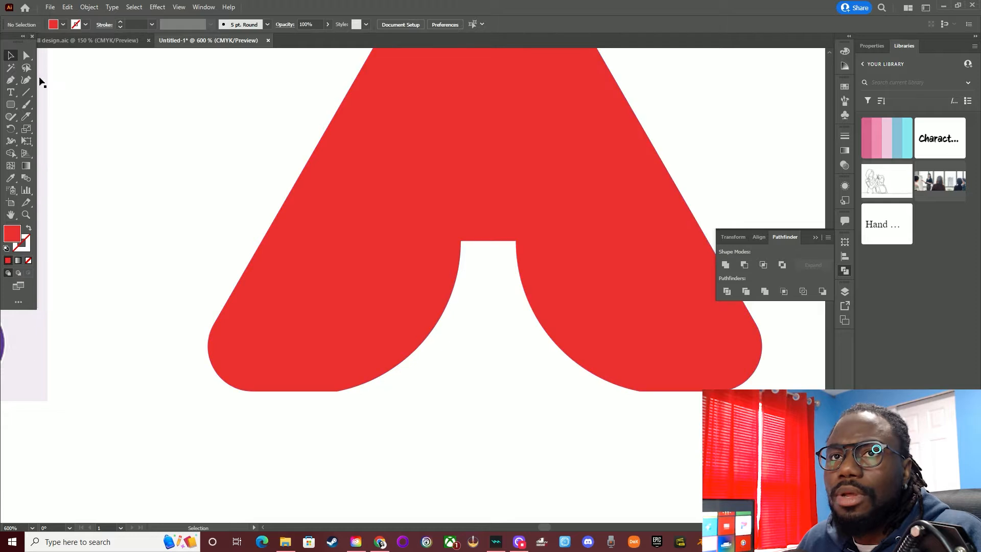
Try rounding the corner where the left leg's base meets the inner arch, and undo it
left_click(26, 55)
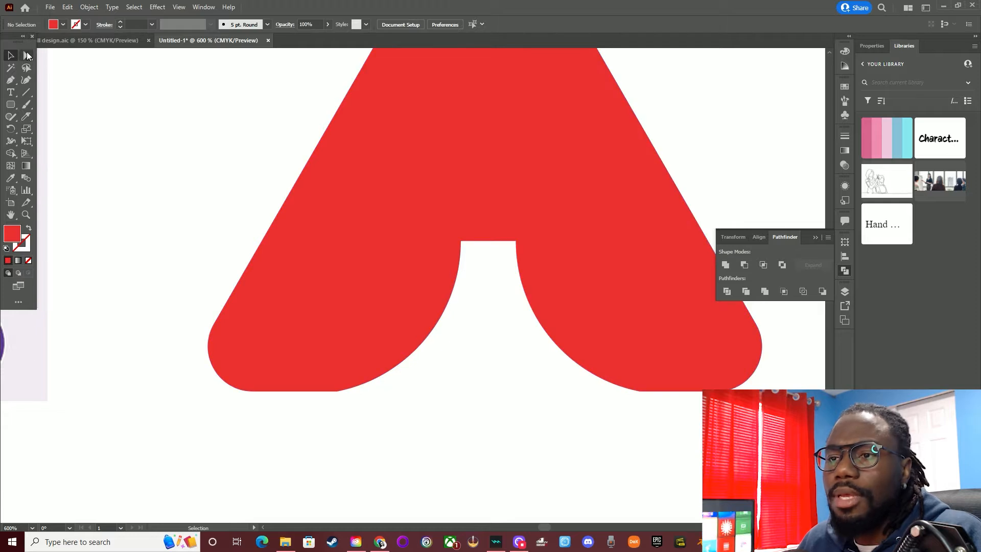
left_click(339, 392)
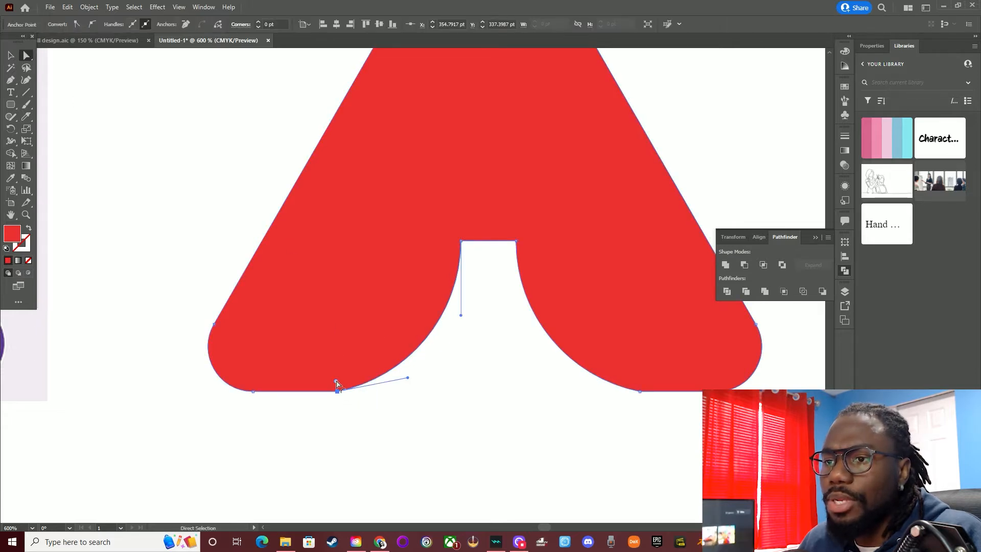
left_click_drag(337, 384, 229, 176)
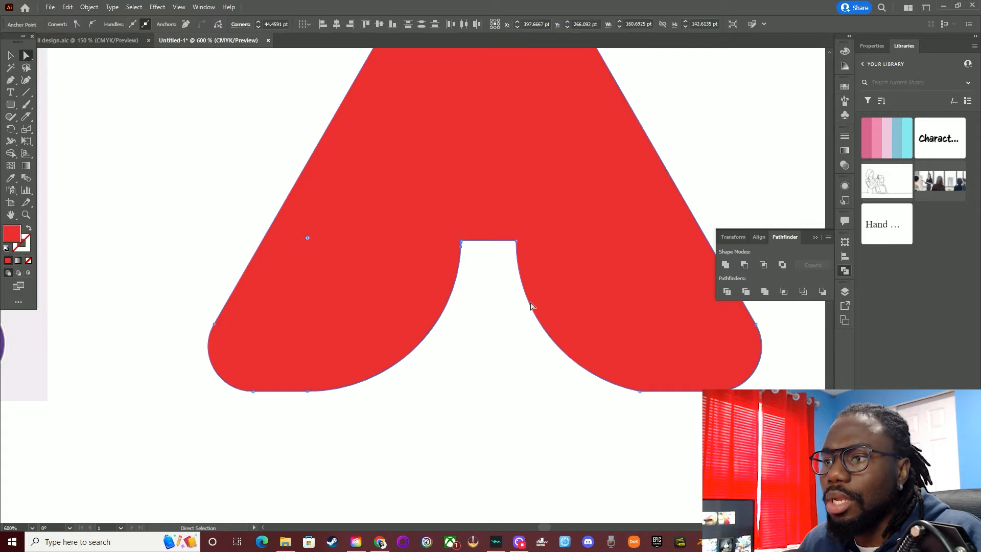
left_click(571, 364)
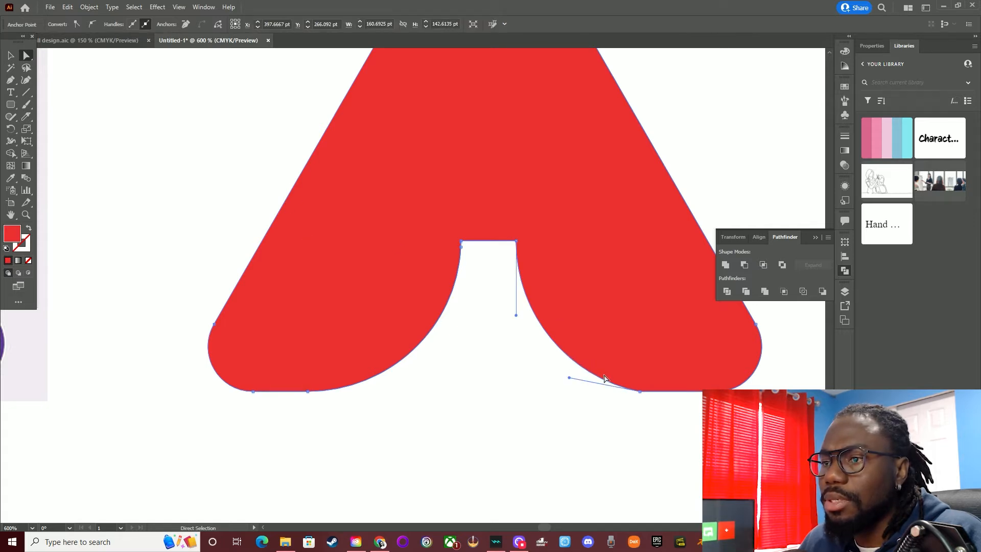
key("ctrl+z")
Round the corners where both legs' bases meet the inner arch to a radius of about 44 pt and deselect
left_click(639, 392)
left_click_drag(641, 383, 684, 62)
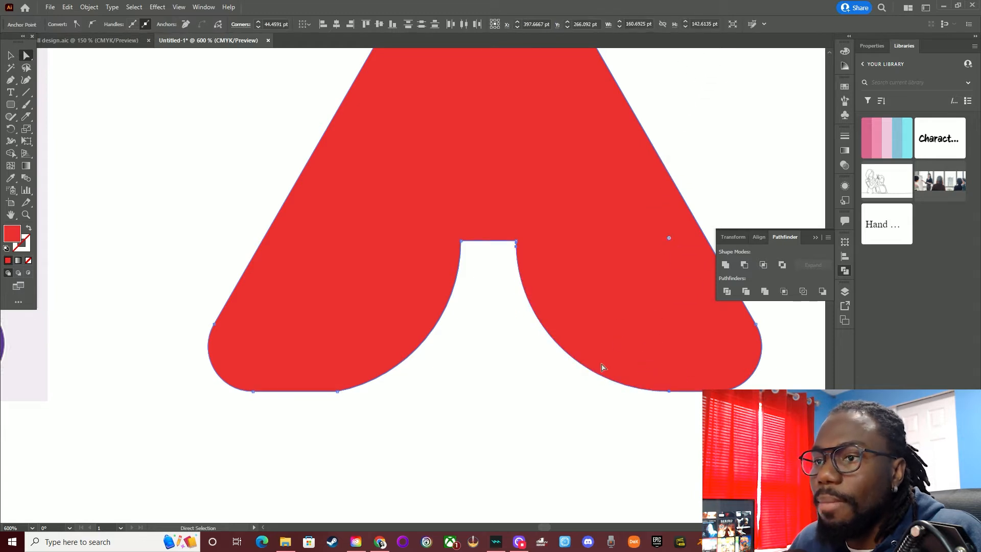
left_click(337, 392)
left_click_drag(336, 384, 260, 205)
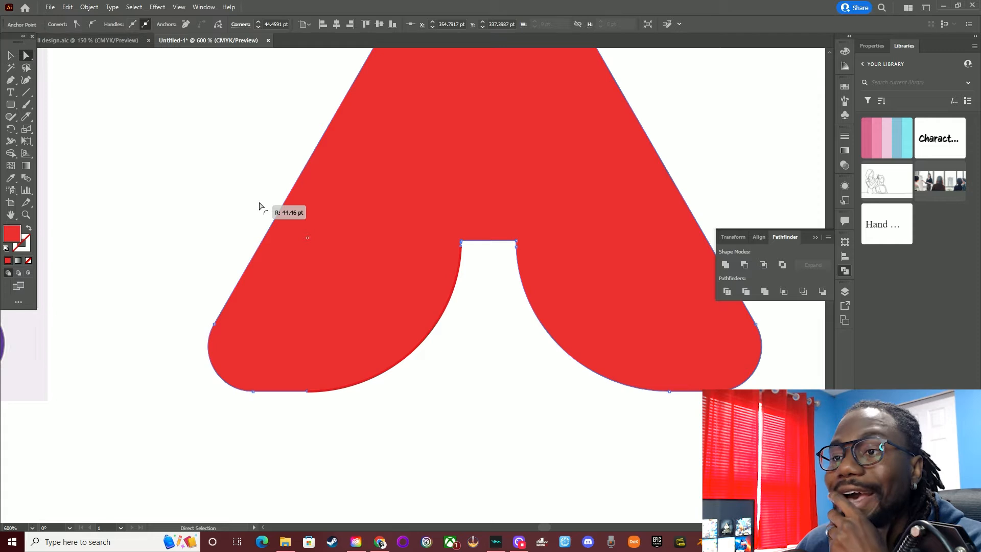
left_click_drag(260, 205, 278, 197)
left_click(473, 429)
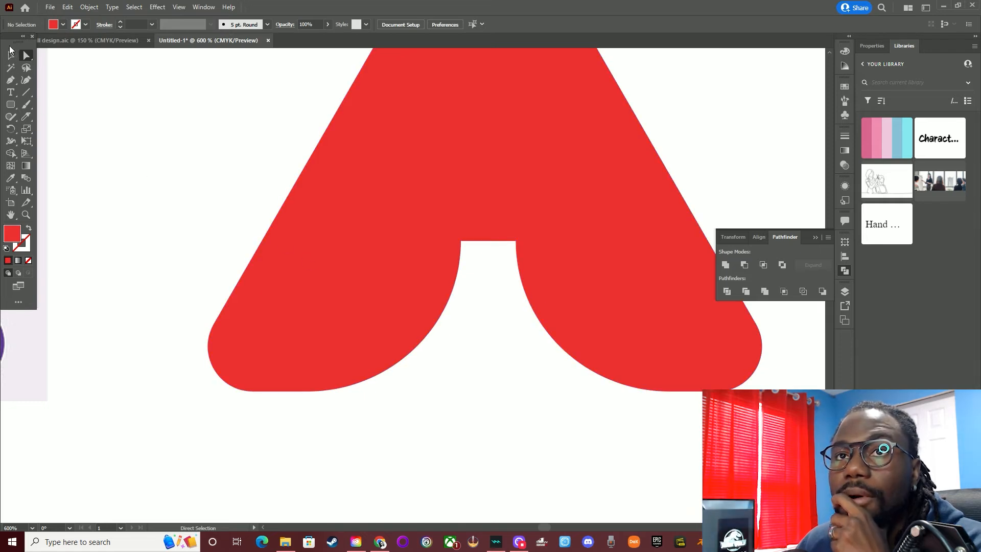
left_click(11, 54)
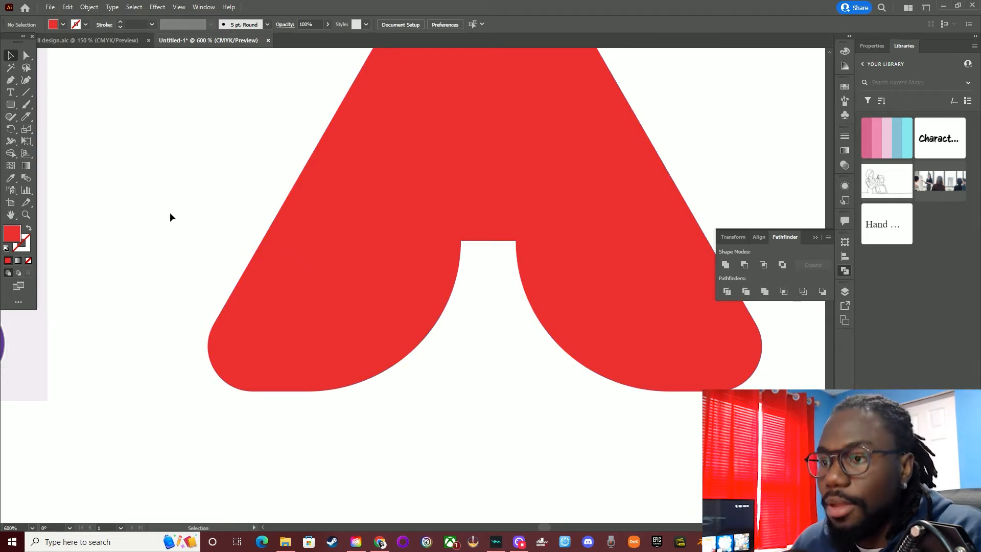
Draw a red upright ellipse about 41 by 67 pt below the two logos for the rocket body
scroll(219, 202, "down", 3)
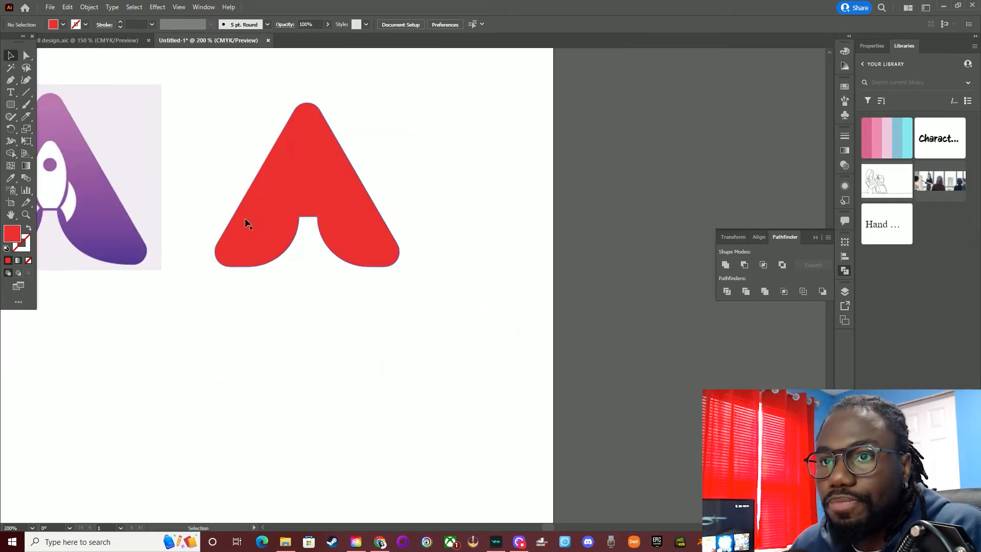
scroll(246, 221, "left", 3)
scroll(250, 228, "left", 1)
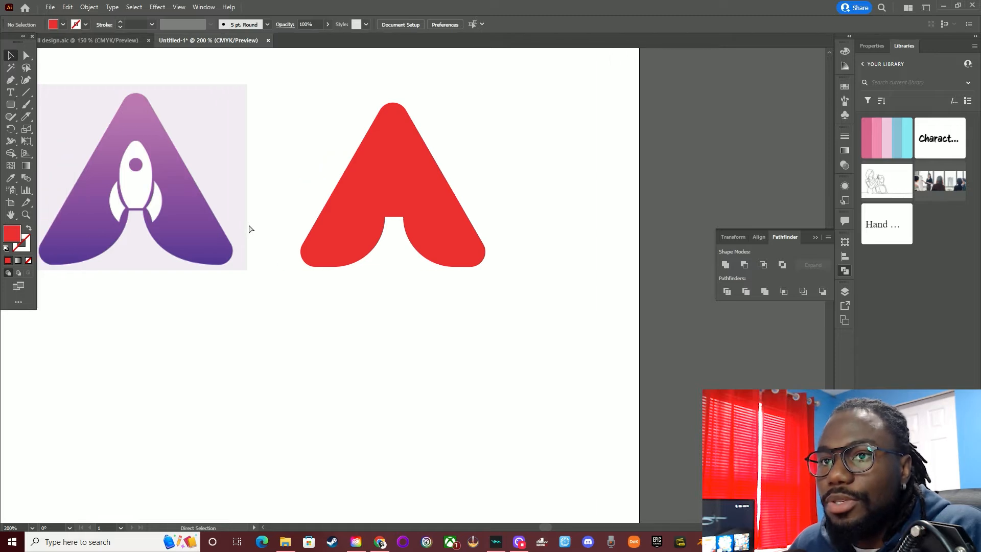
scroll(438, 252, "left", 2)
key("l")
left_click_drag(308, 334, 261, 411)
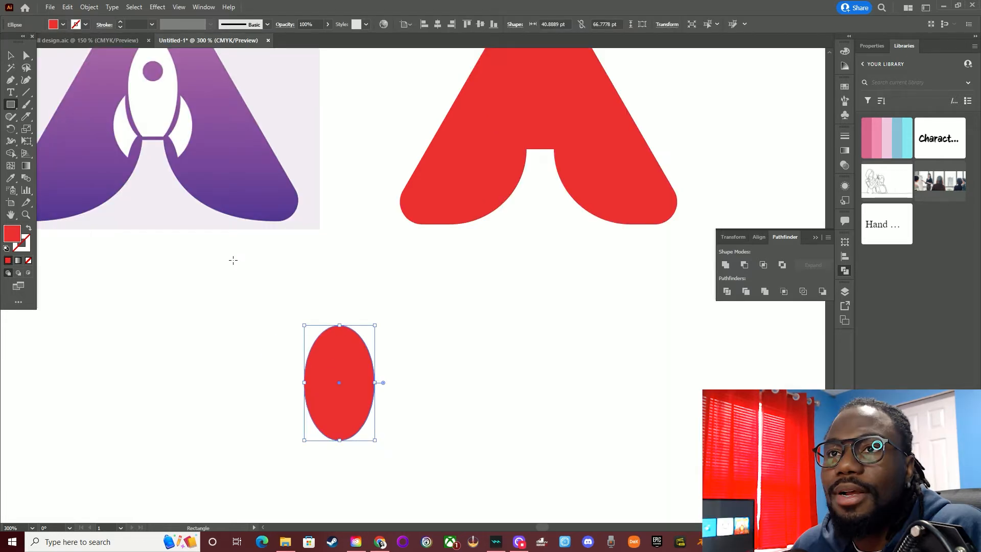
Draw a rectangle about 51 by 20 pt over the ellipse's lower end and nudge it to overlap only the bottom tip
scroll(236, 262, "up", 1)
scroll(250, 281, "down", 3)
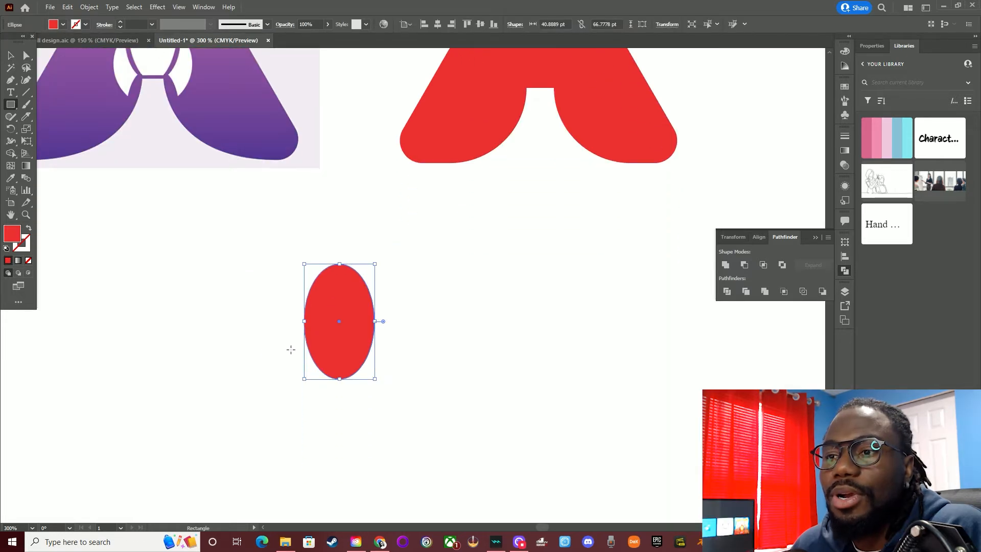
left_click_drag(297, 364, 384, 399)
scroll(279, 311, "up", 2)
key("Down")
key("Down")
key("Down")
key("Down")
key("Down")
key("Down")
key("Down")
key("Down")
key("Up")
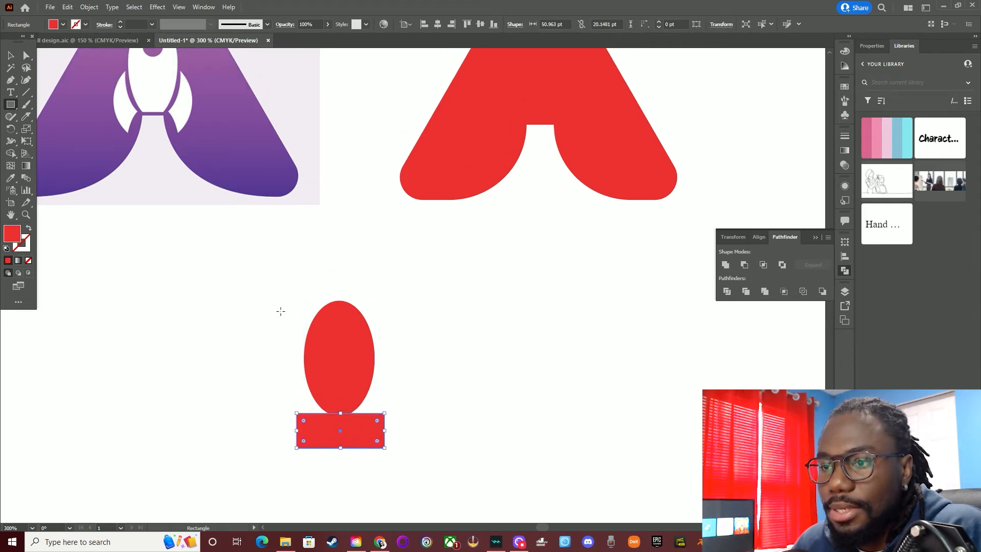
key("Up")
key("Up")
key("Up")
key("Right")
Subtract the rectangle from the ellipse with Minus Front to give the rocket body a flat base, and deselect
left_click(10, 56)
left_click_drag(450, 450, 270, 316)
left_click(745, 264)
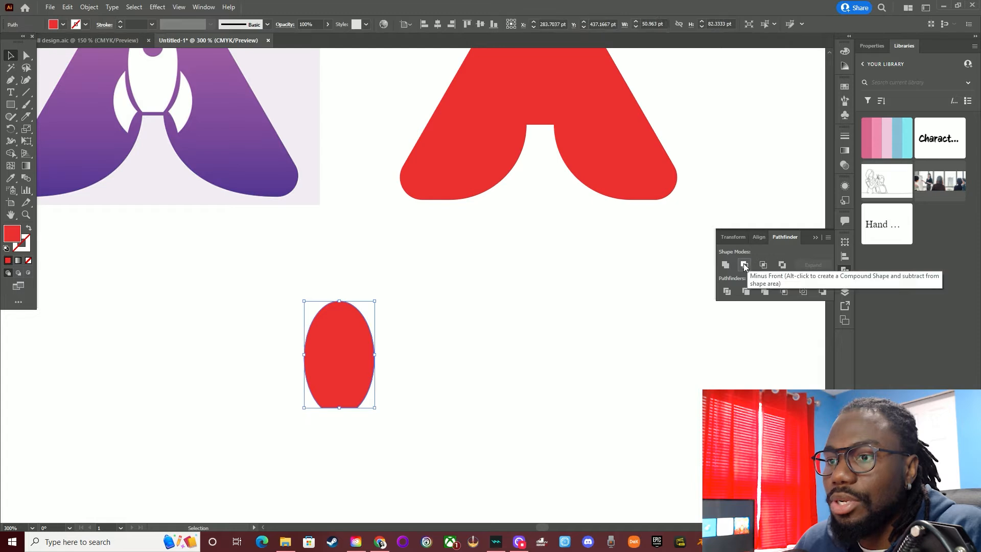
left_click(374, 394)
scroll(319, 363, "up", 2)
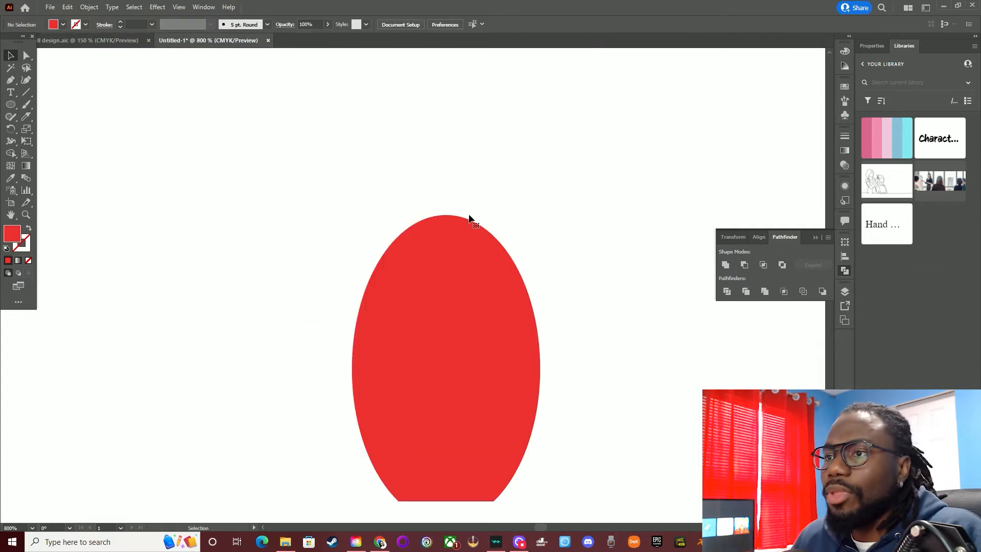
Draw a red circle about 54 pt in diameter centred over the lower half of the rocket body
scroll(444, 267, "down", 4)
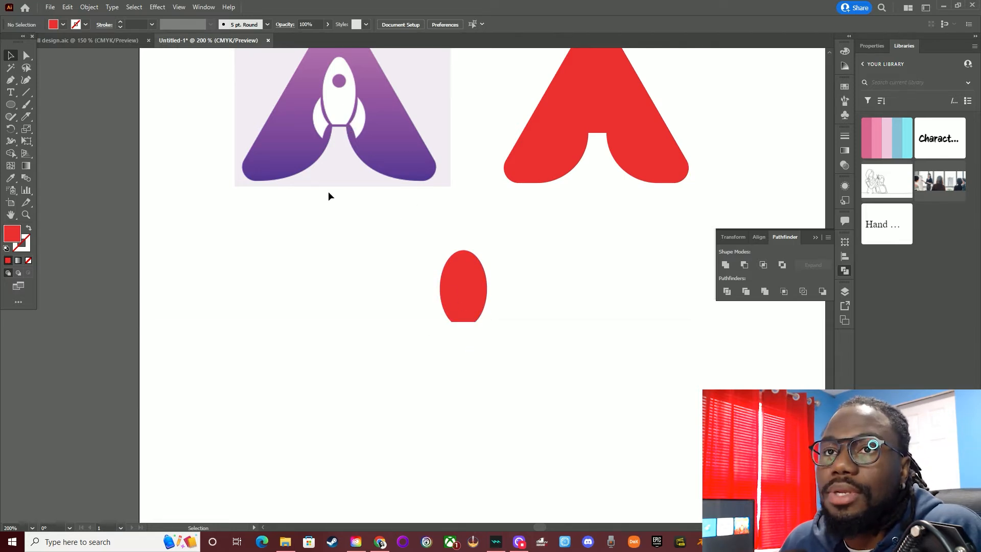
left_click(10, 104)
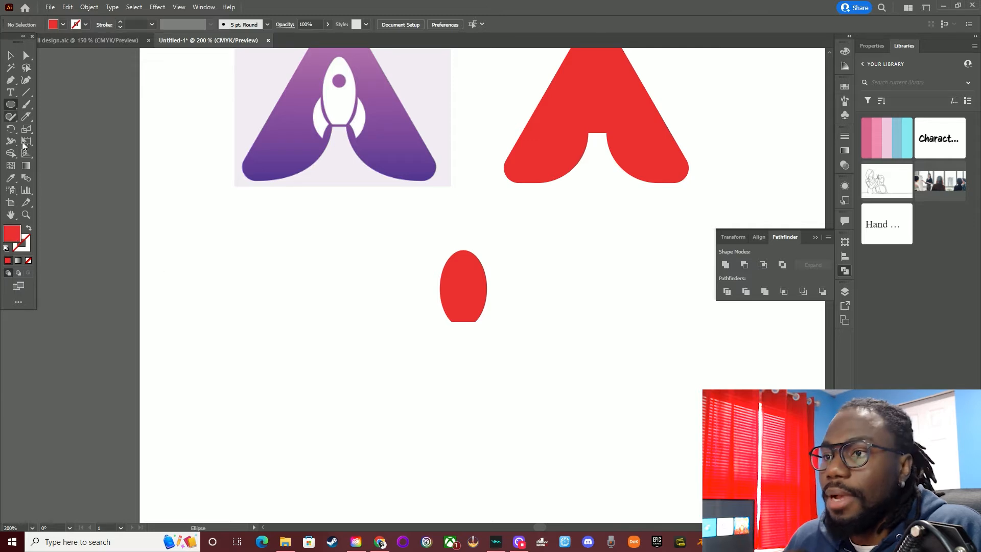
left_click_drag(464, 305, 481, 337)
left_click(10, 55)
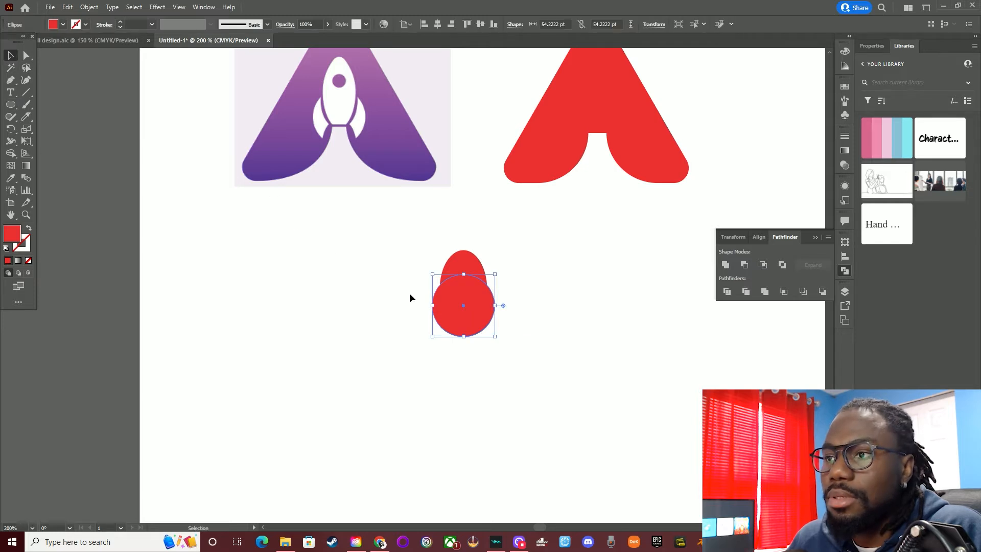
Lower the 54 pt circle over the rocket body's base, fill it with black (000000), and deselect
left_click_drag(457, 318, 456, 337)
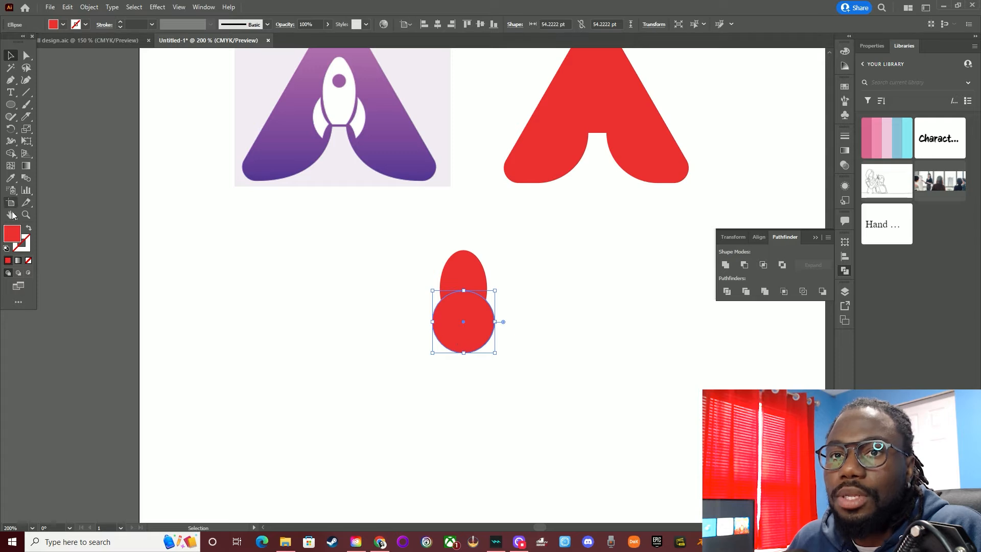
double_click(12, 234)
left_click_drag(463, 211, 489, 338)
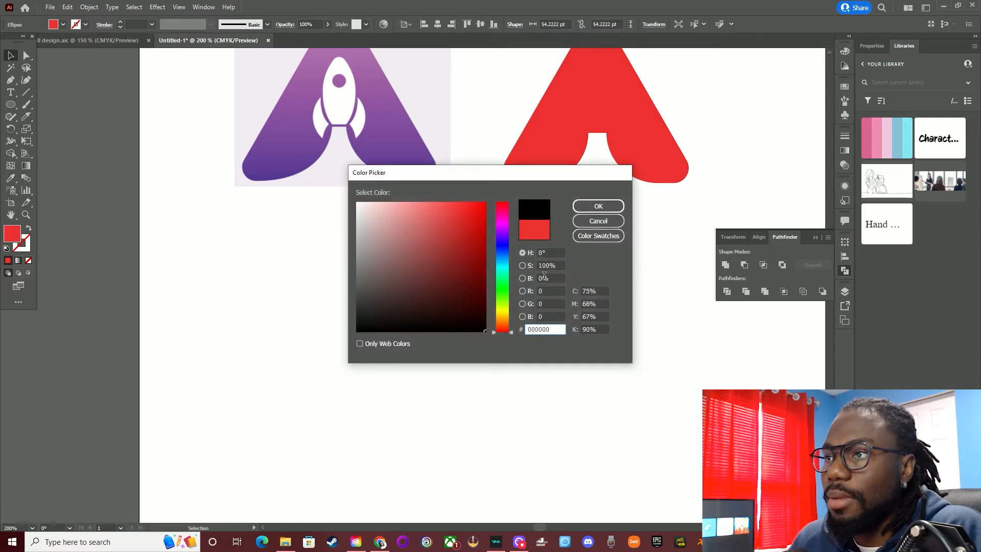
left_click(586, 209)
left_click(581, 308)
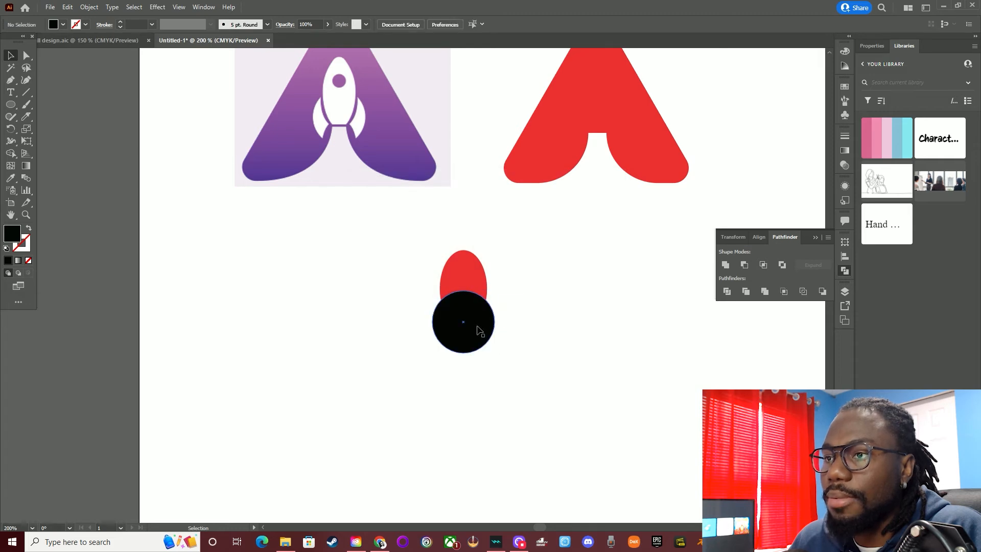
scroll(479, 327, "up", 2)
scroll(500, 295, "down", 2)
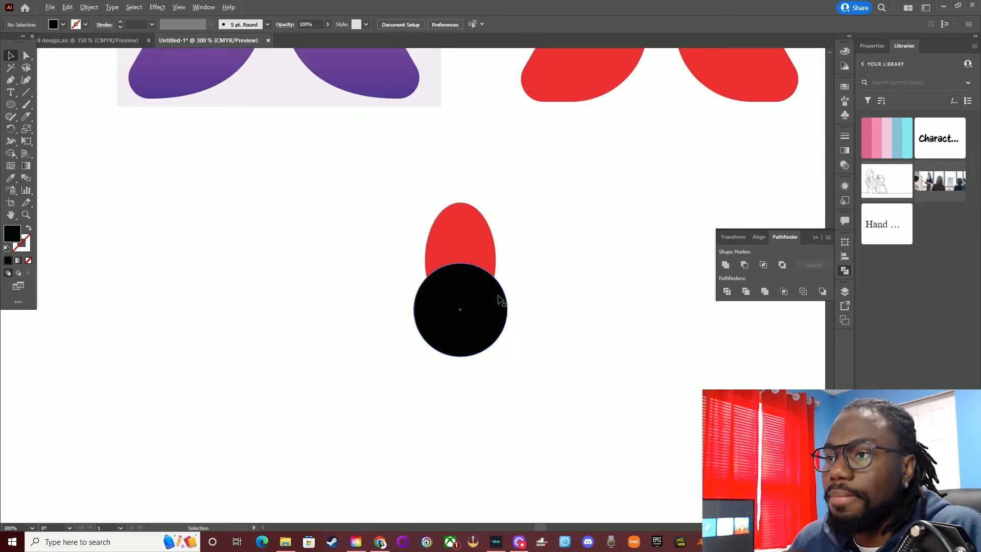
left_click_drag(543, 312, 407, 244)
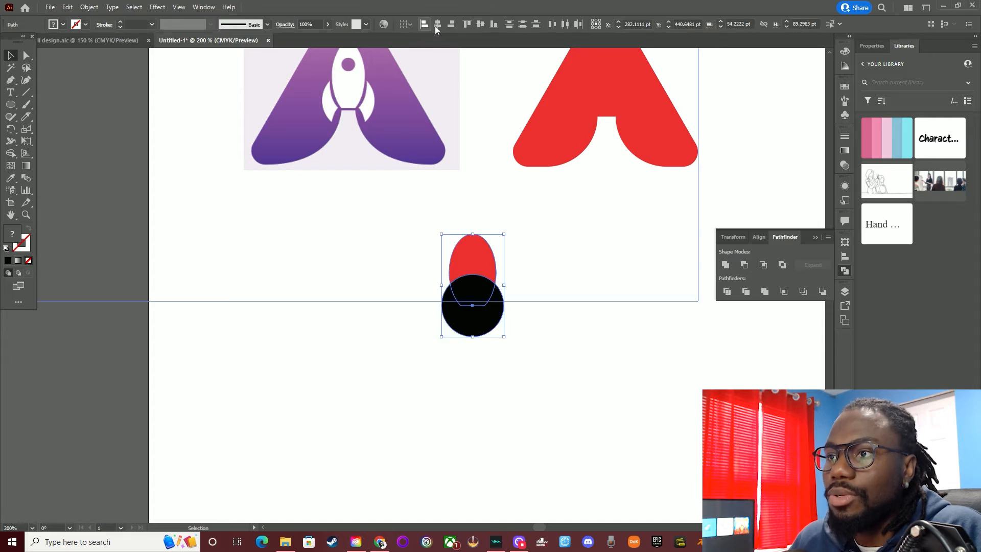
left_click(506, 400)
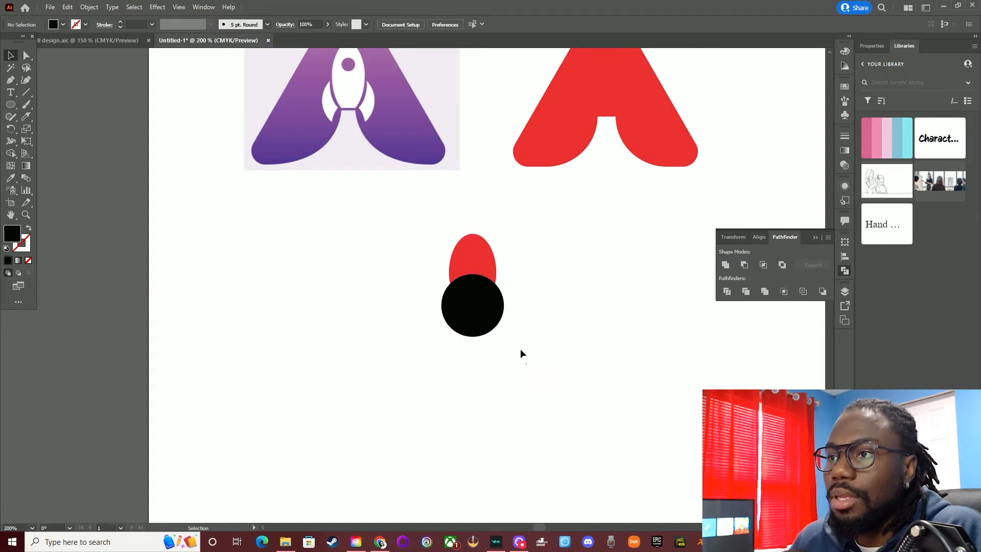
left_click_drag(527, 364, 435, 262)
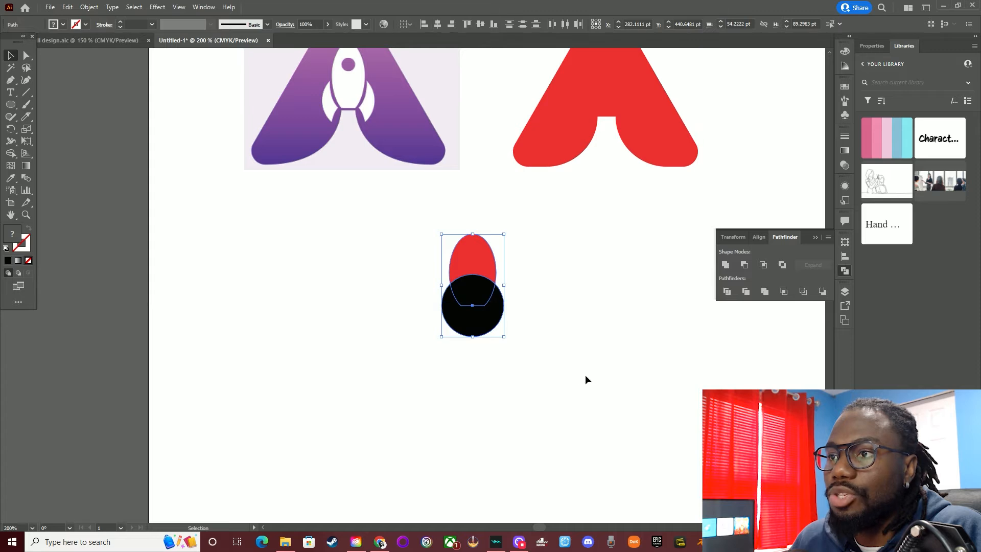
left_click(572, 376)
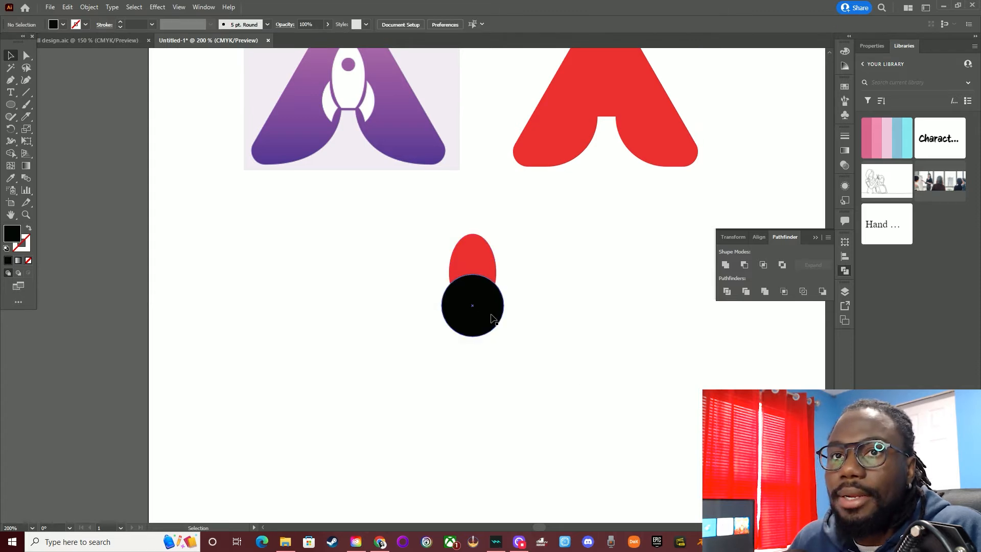
Nudge the black circle slightly upward over the lower part of the rocket body and deselect it
scroll(437, 272, "up", 3)
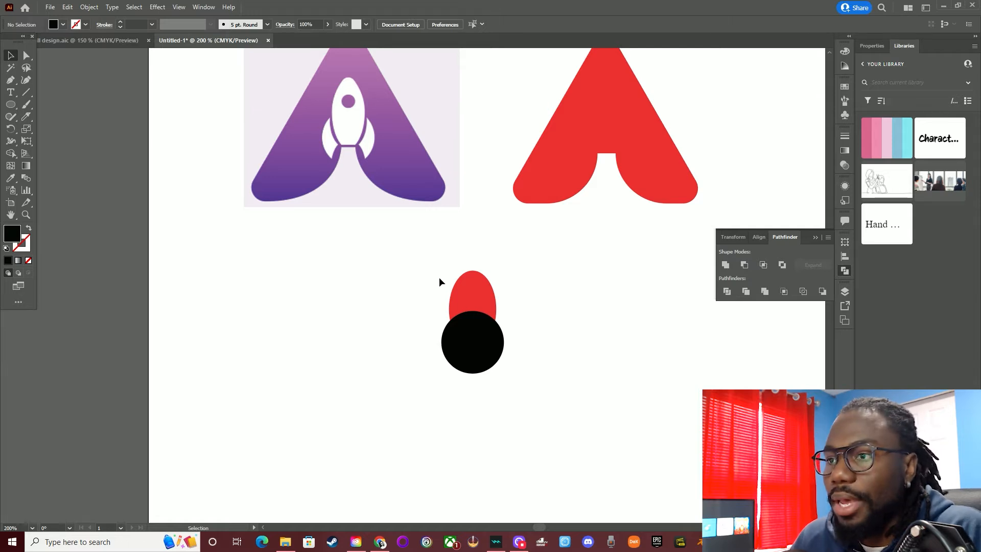
left_click(465, 339)
key("Up")
key("Up")
key("Up")
key("Up")
key("Up")
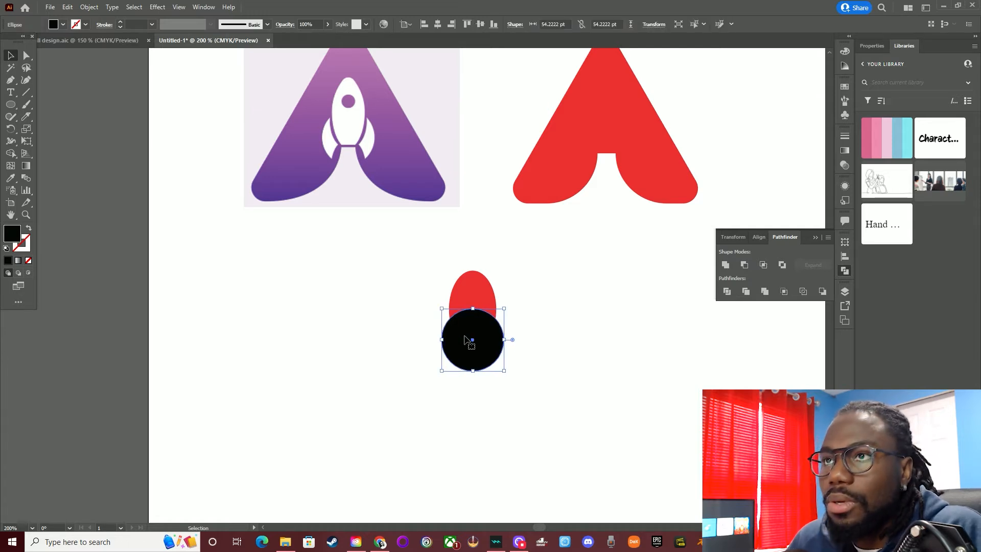
key("Down")
key("Down")
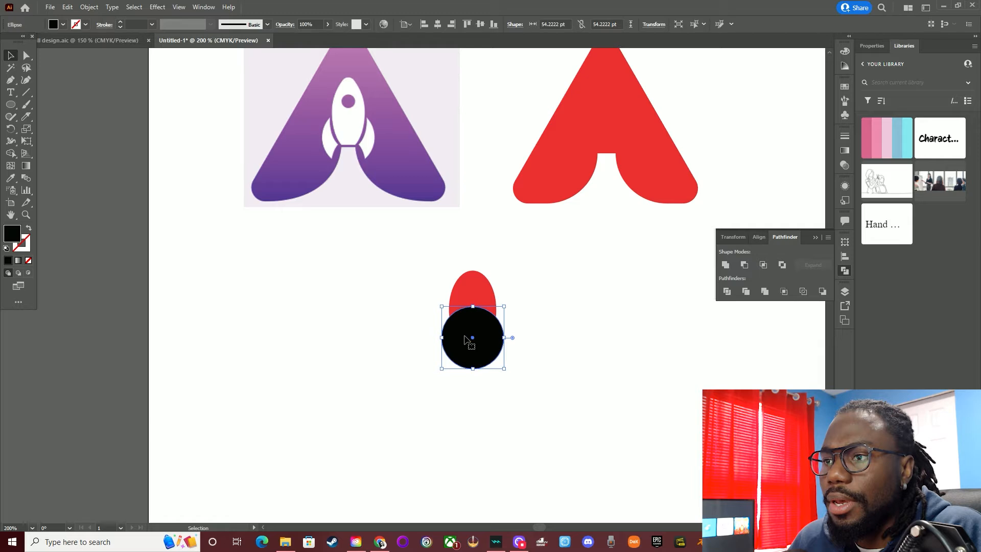
left_click(521, 340)
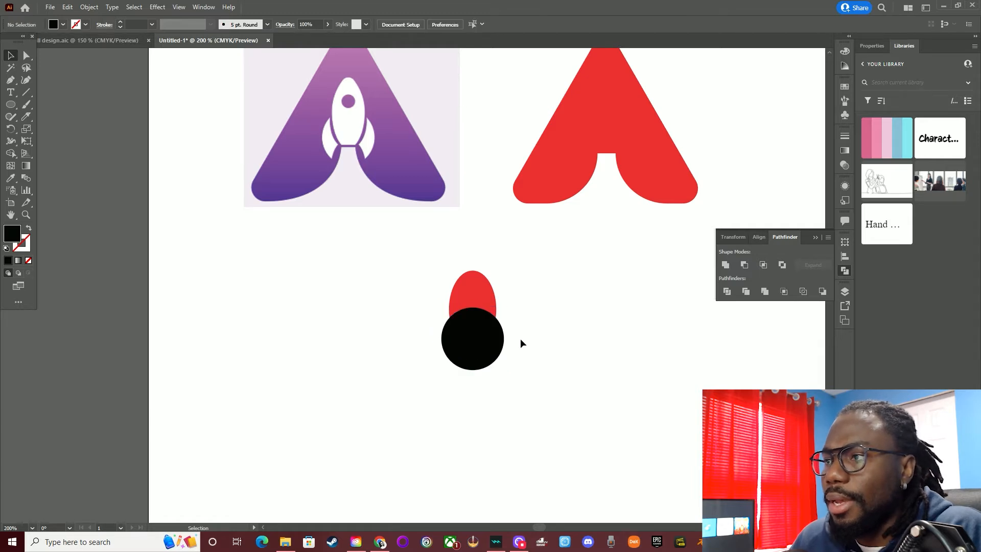
Duplicate the rocket body in place behind itself, and lock both the rear copy and the red A
left_click(486, 292)
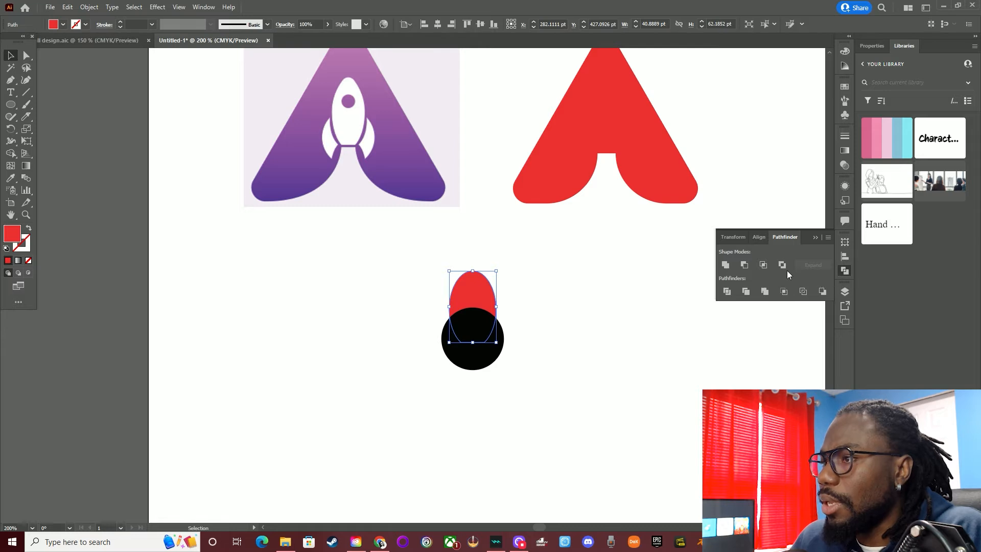
left_click(846, 292)
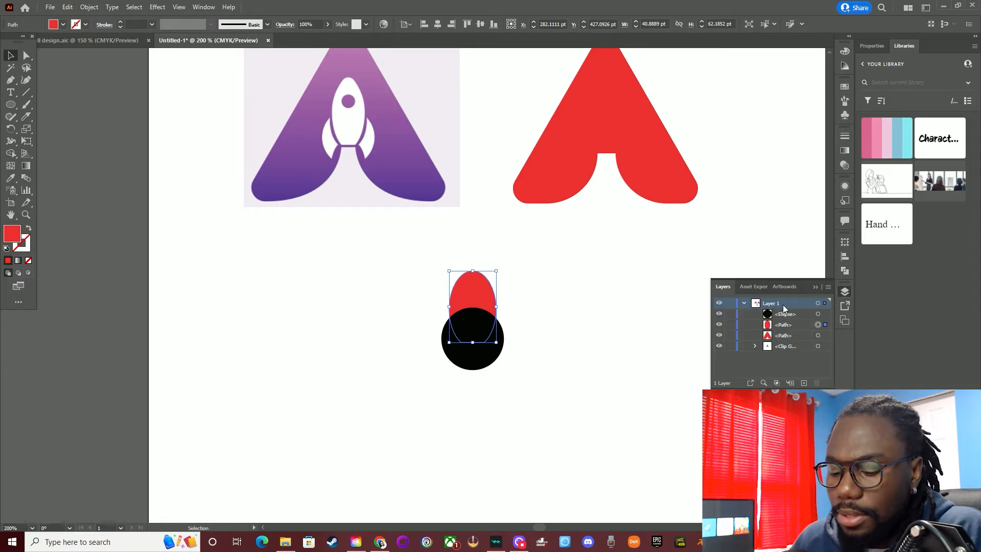
key("ctrl+b")
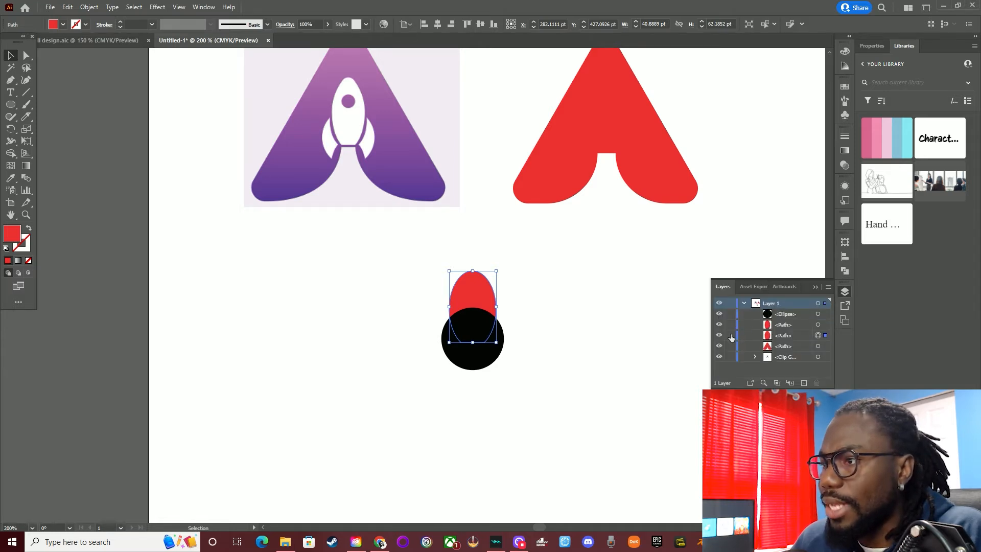
left_click(731, 335)
left_click(731, 346)
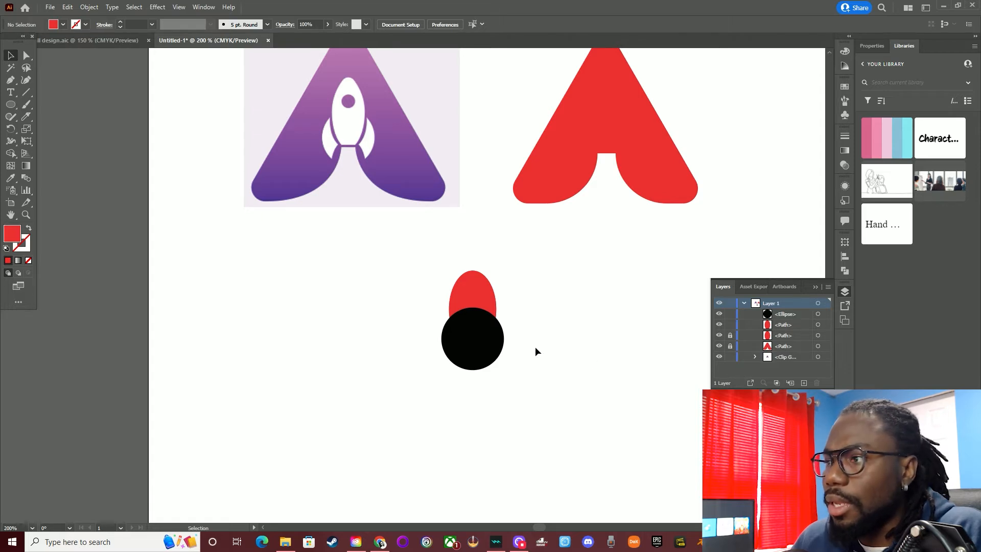
Send the black circle beneath both rocket body copies and subtract the unlocked copy from it with Minus Front
left_click_drag(769, 317, 774, 343)
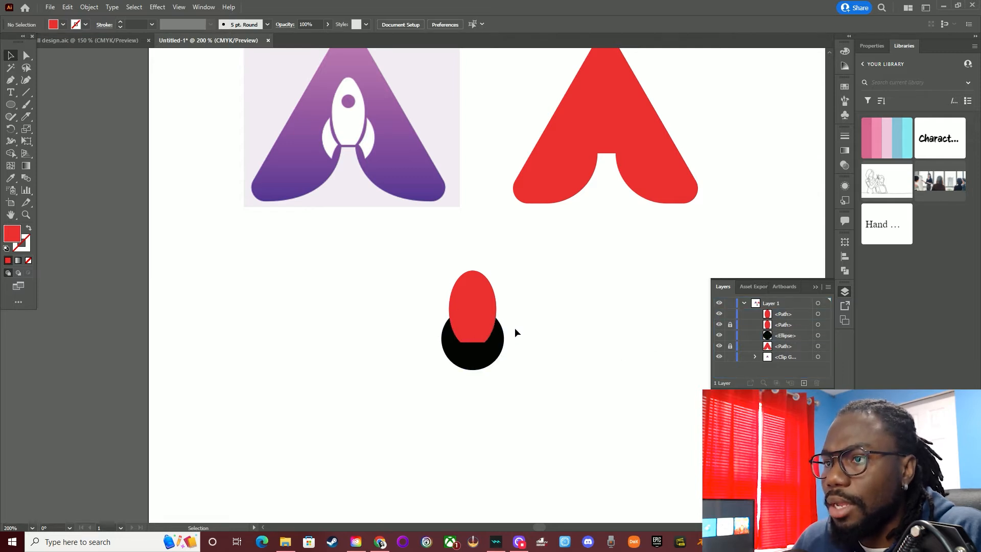
left_click_drag(457, 339, 438, 319)
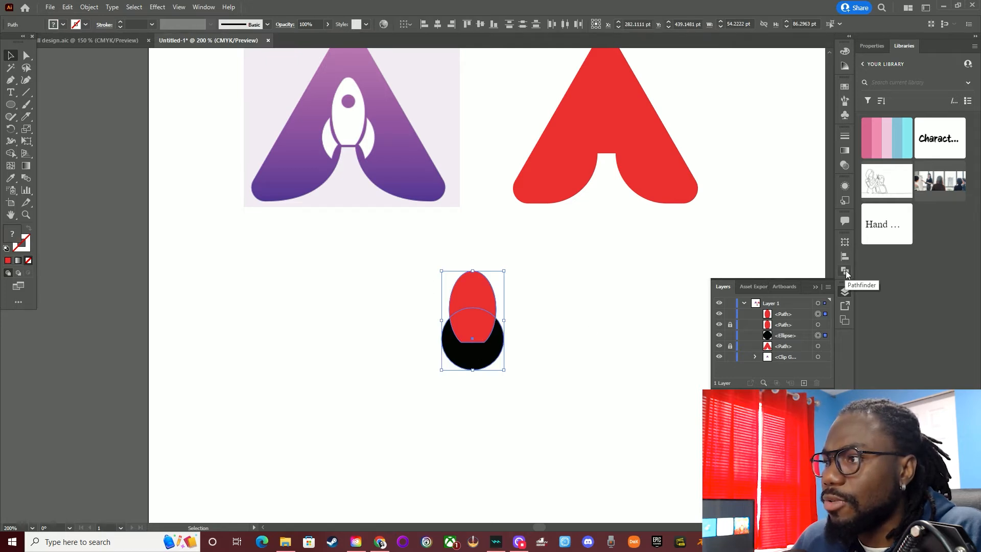
left_click(845, 270)
left_click(747, 264)
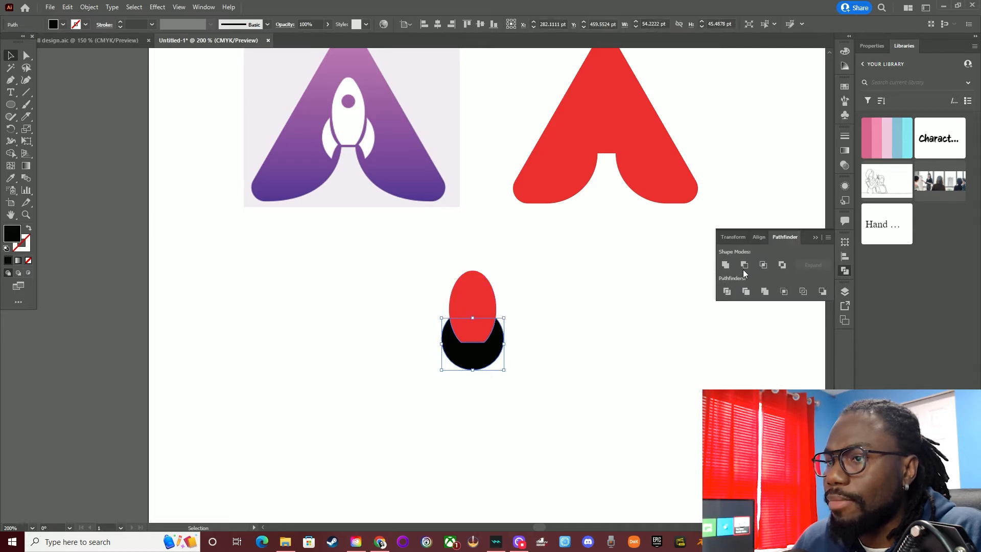
left_click(555, 344)
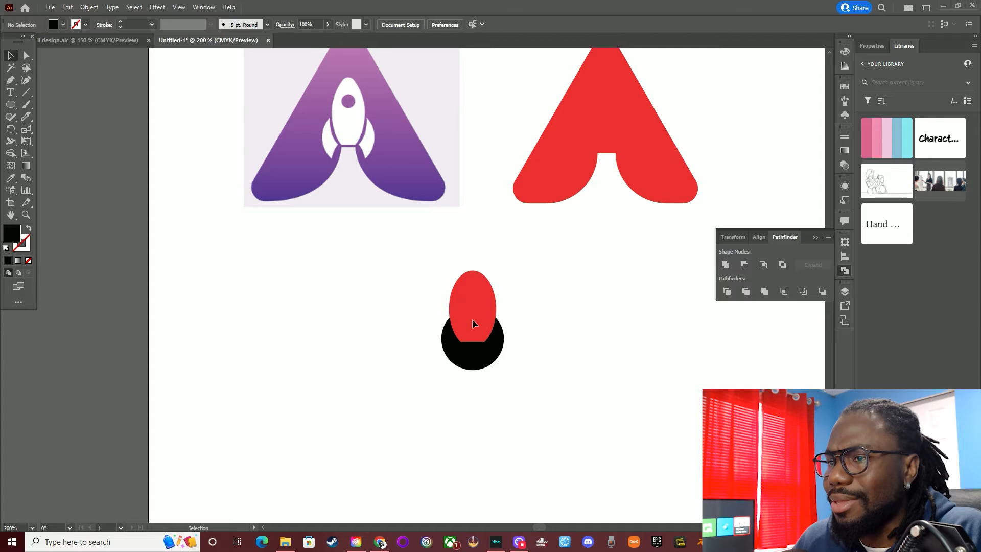
Check the cut black shape and hide the locked rocket body so that only the cut shape shows
left_click(488, 358)
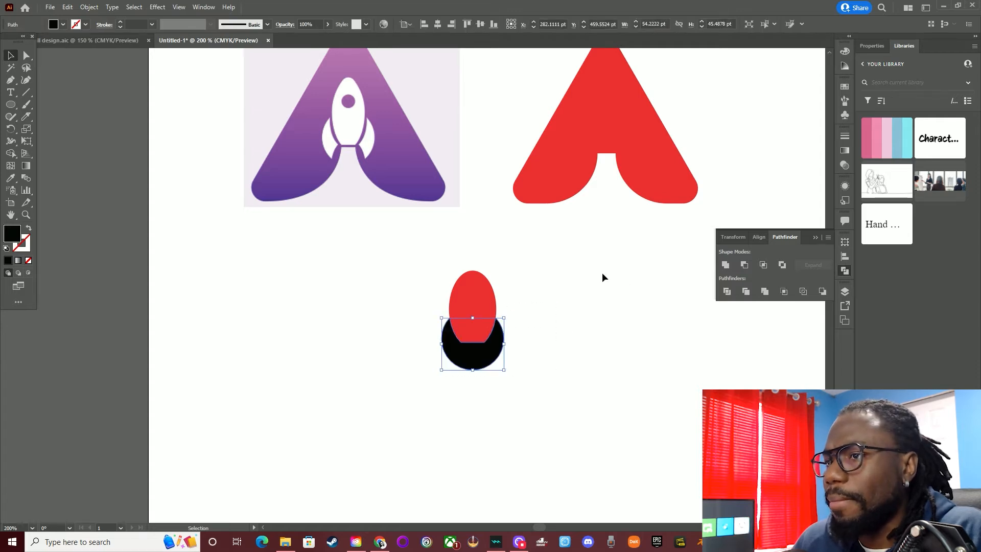
left_click(573, 278)
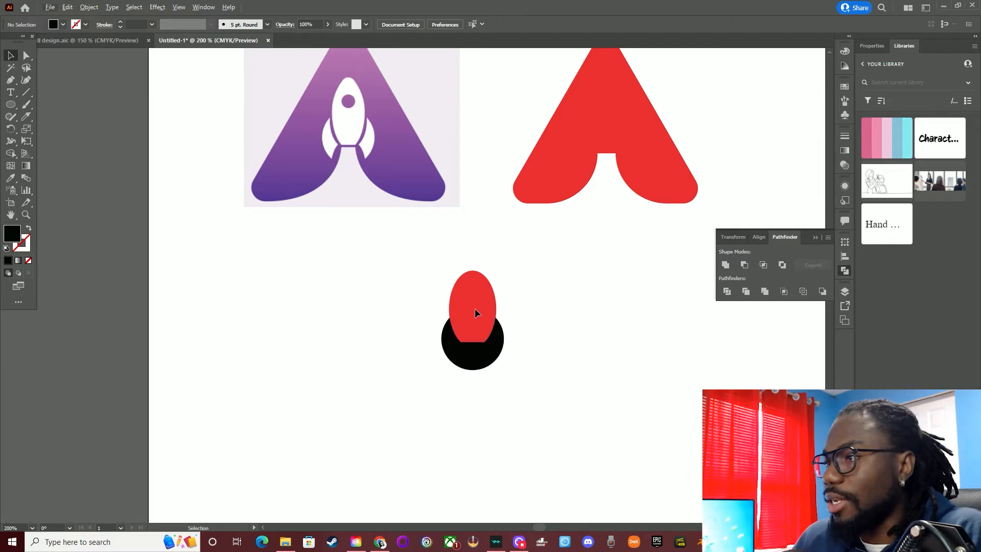
left_click(845, 291)
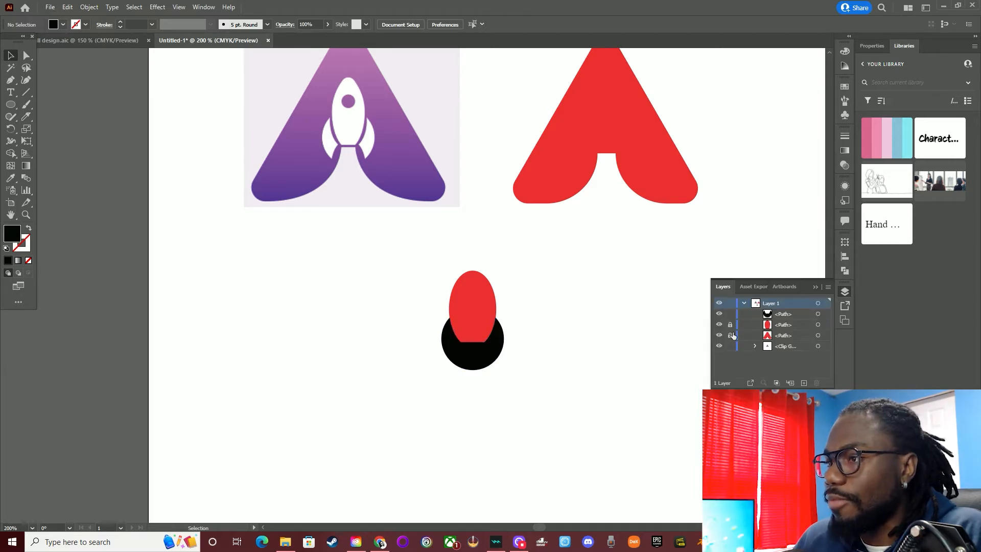
left_click(718, 324)
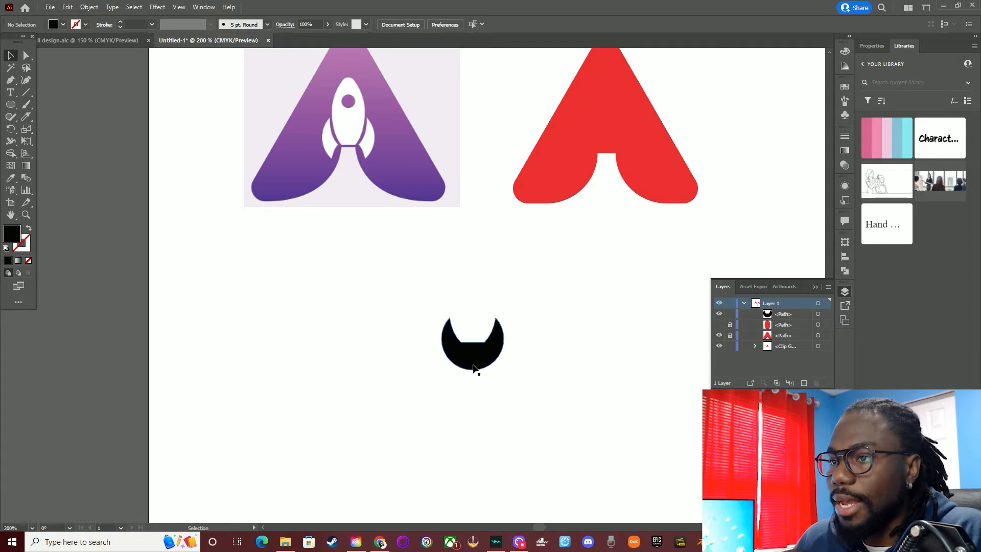
Draw a smaller black circle centred over the lower part of the cut black shape, and select both shapes
scroll(474, 369, "up", 1)
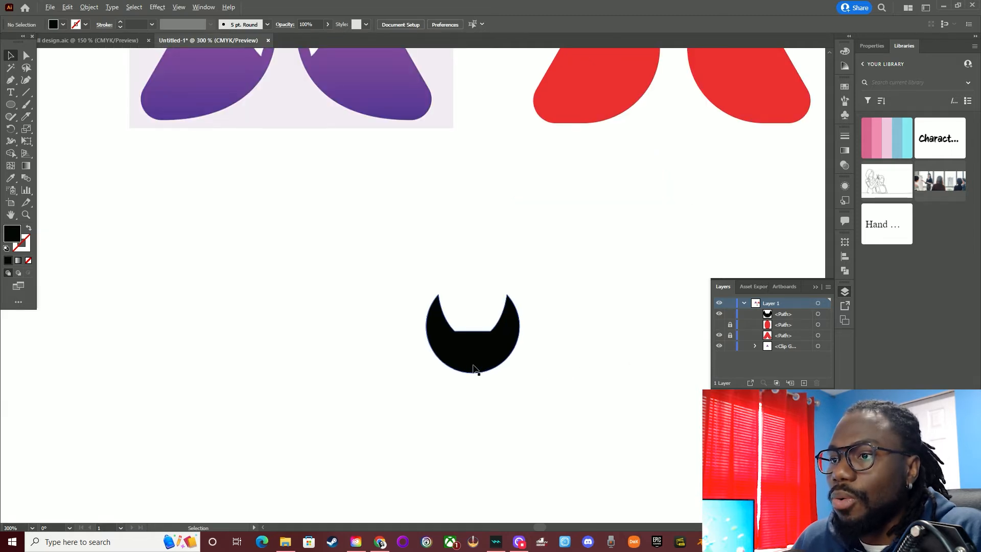
scroll(480, 364, "down", 3)
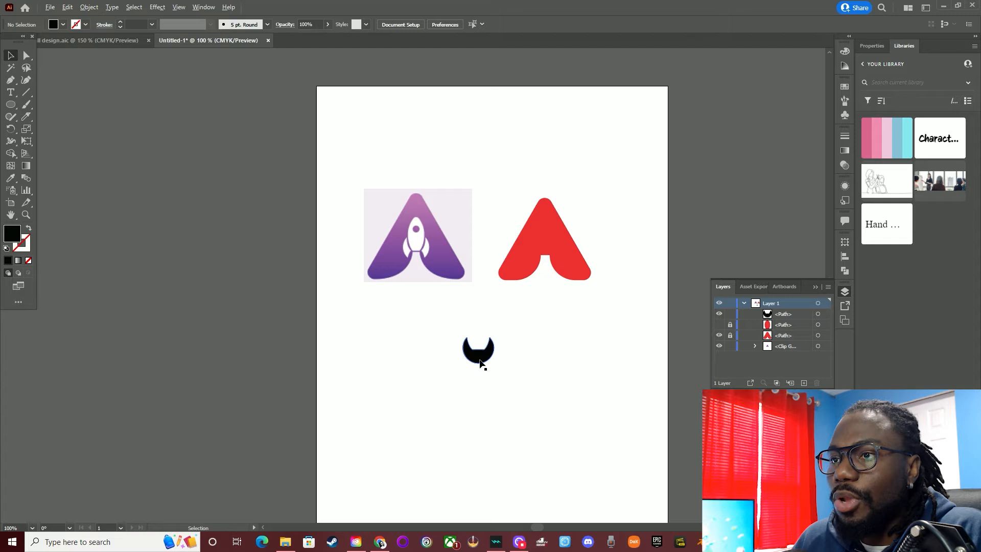
scroll(480, 364, "up", 2)
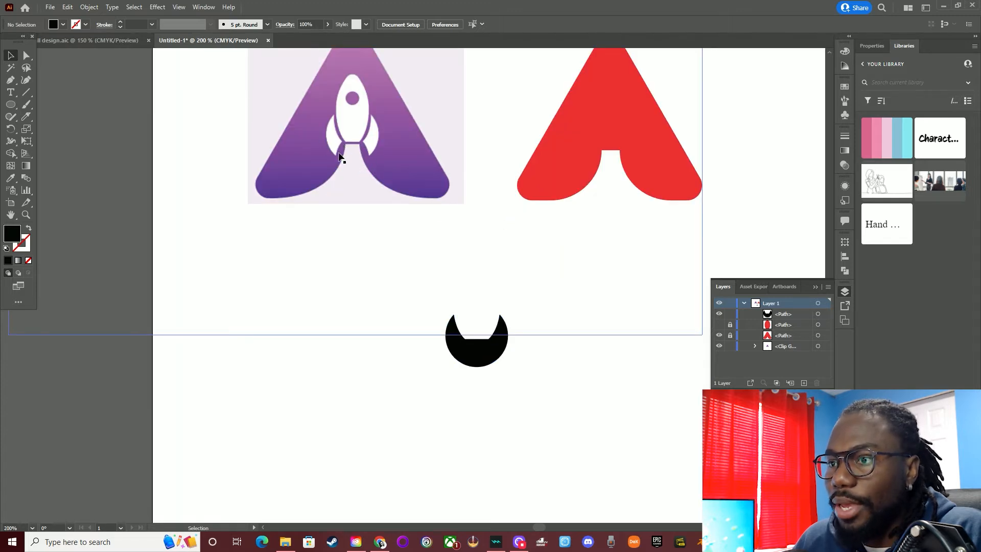
scroll(471, 366, "up", 1)
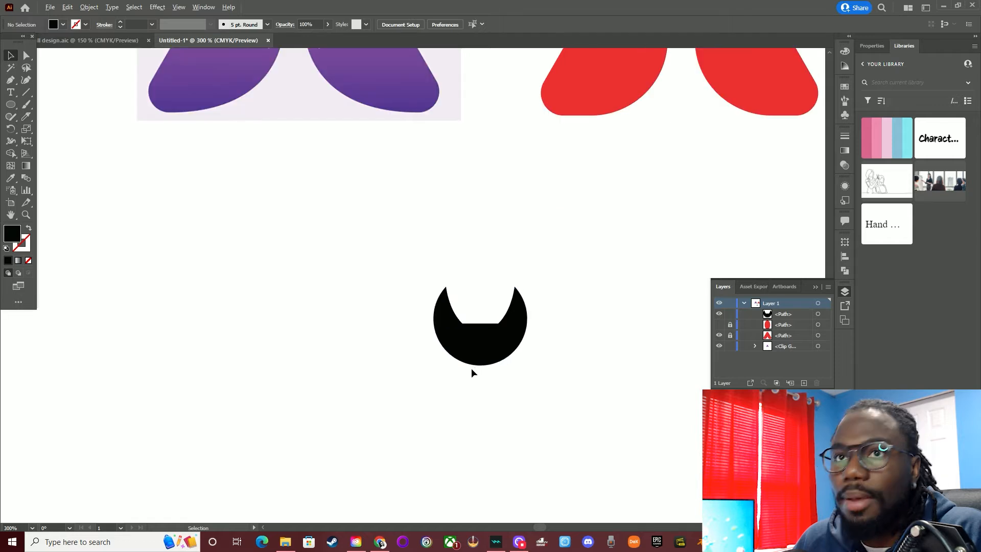
left_click(11, 104)
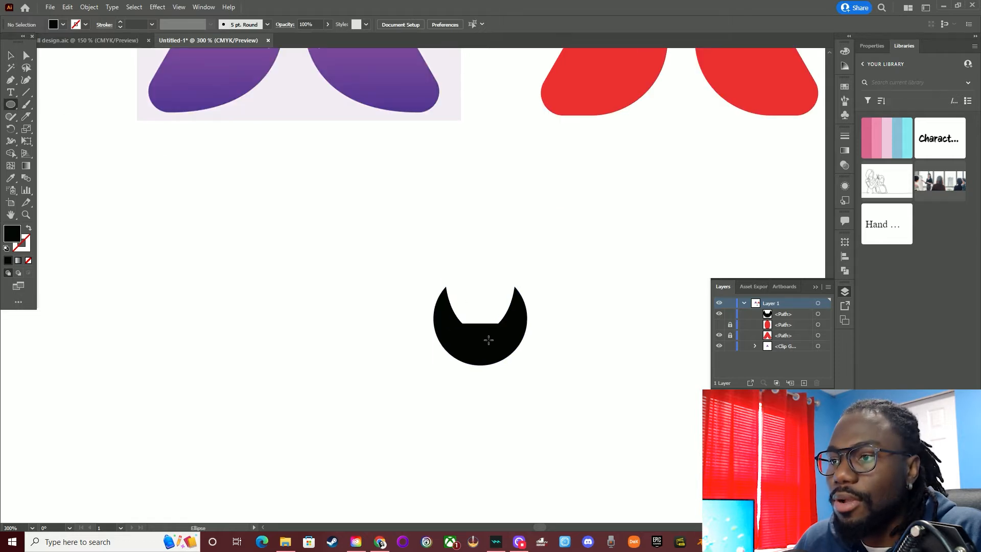
left_click_drag(481, 348, 449, 374)
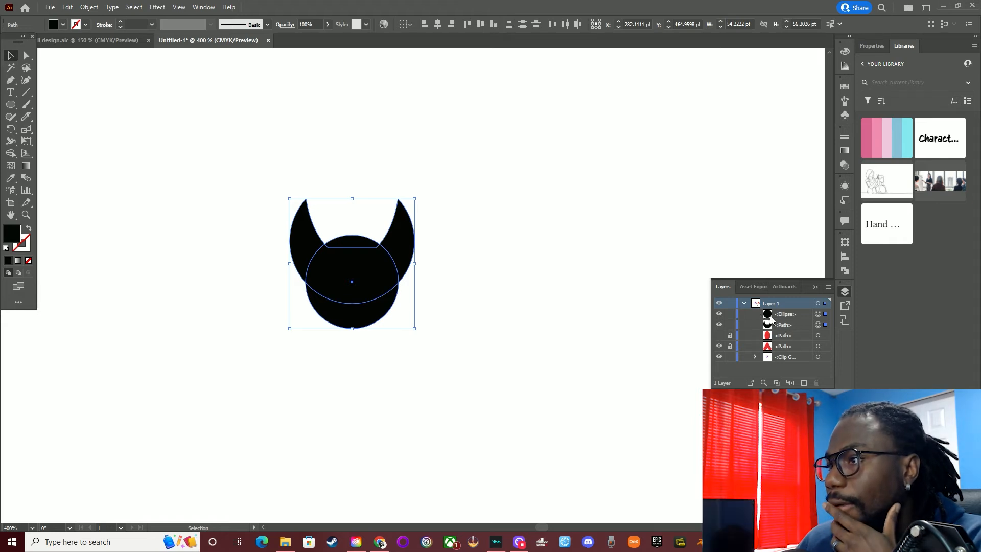
Subtract the small circle from the black shape with Minus Front to leave two separate fins, and deselect
left_click(846, 275)
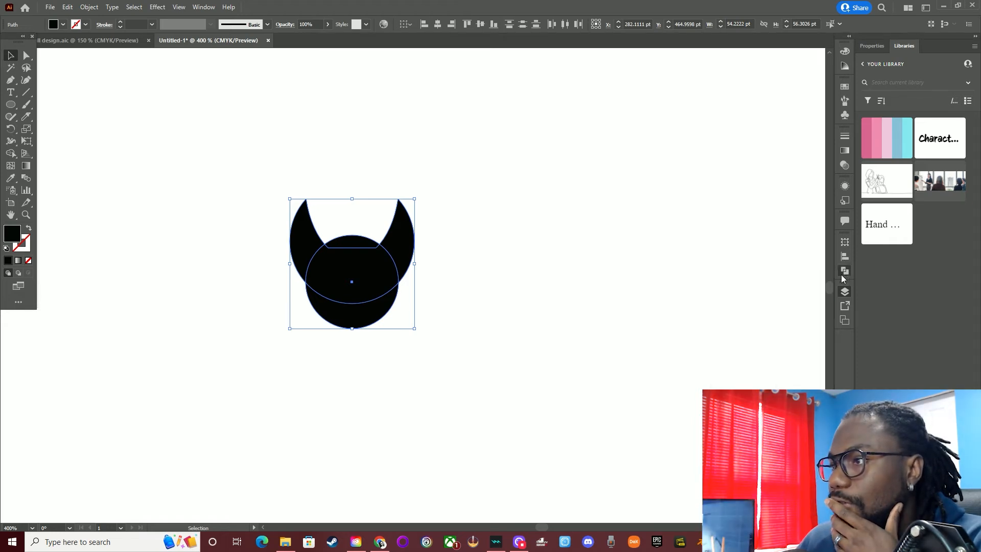
left_click(843, 272)
left_click(843, 272)
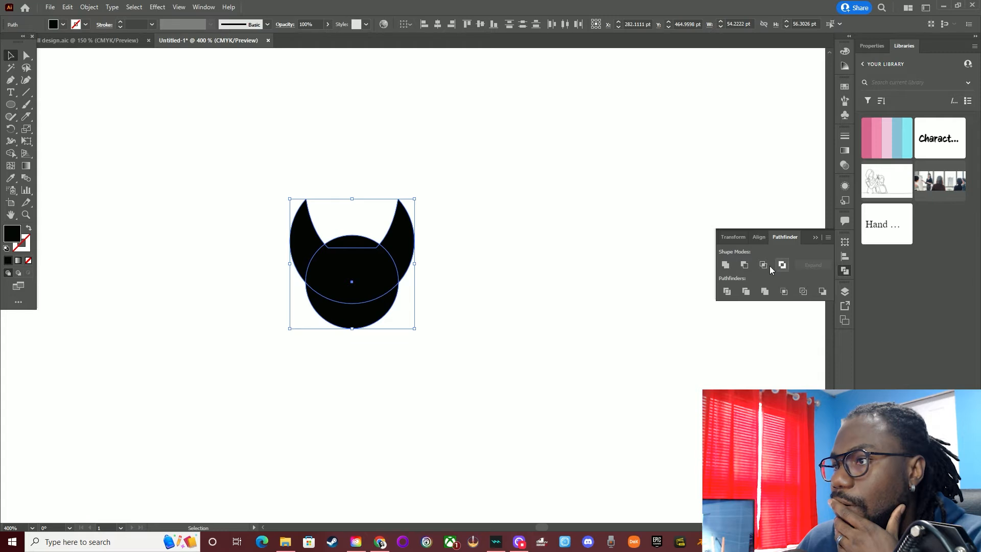
left_click(744, 265)
left_click(440, 289)
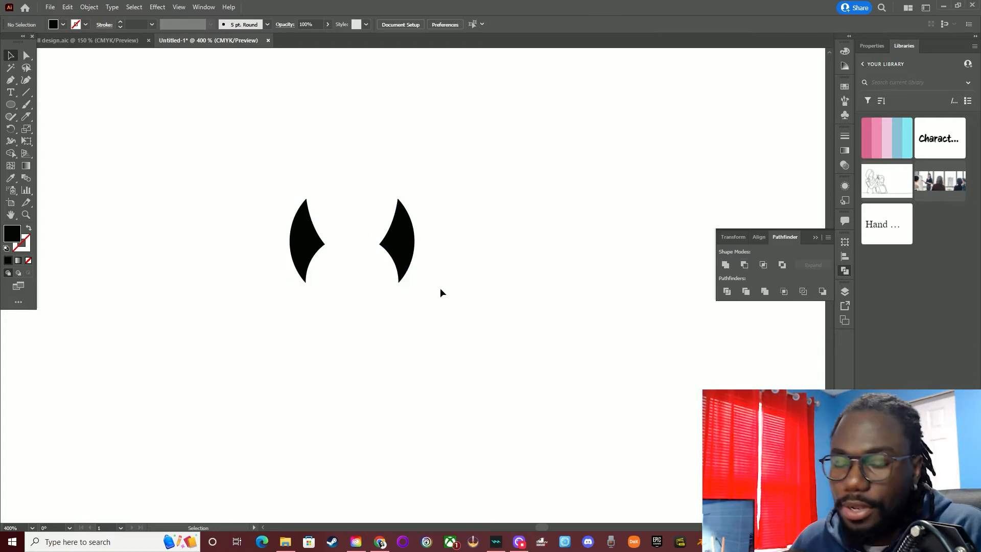
Show the hidden rocket body again between the two black fins and unlock it
scroll(441, 287, "down", 2, "alt")
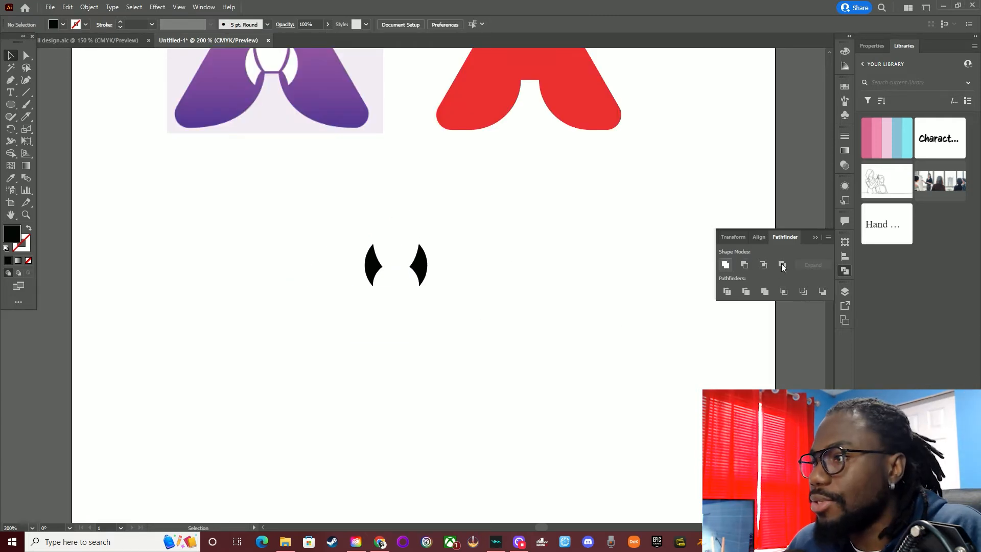
left_click(842, 293)
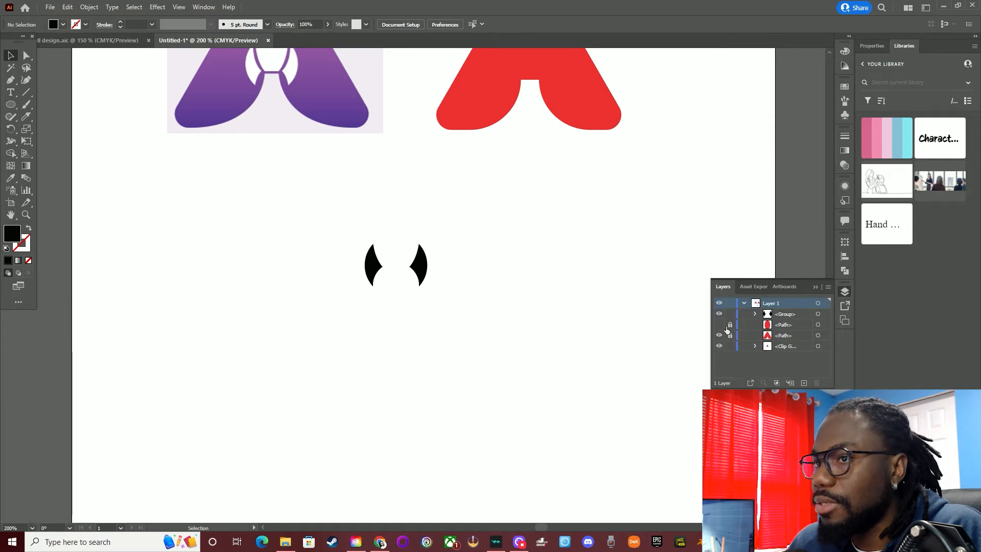
left_click(720, 325)
scroll(379, 274, "up", 2, "alt")
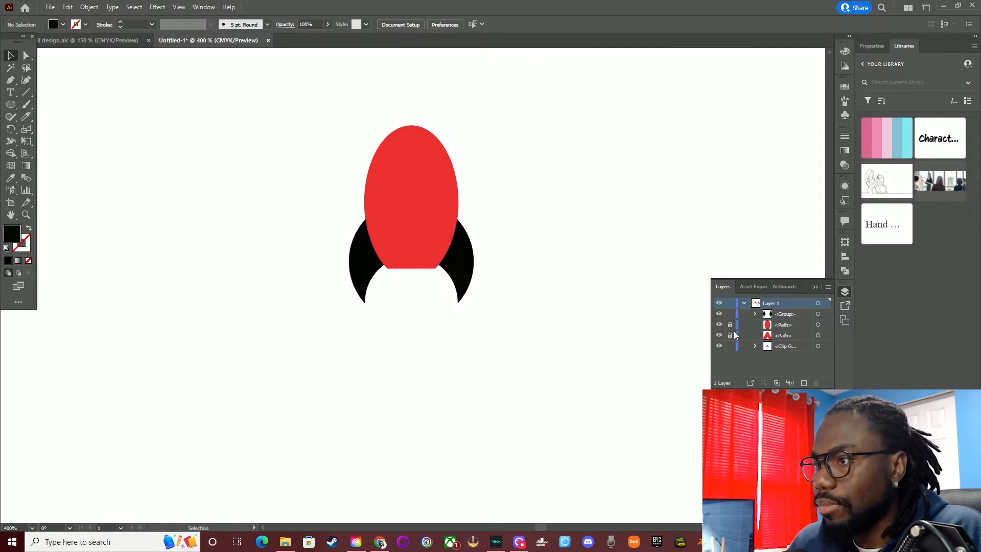
Nudge the grouped black fins down slightly to open a narrow gap between them and the rocket body
left_click(472, 273)
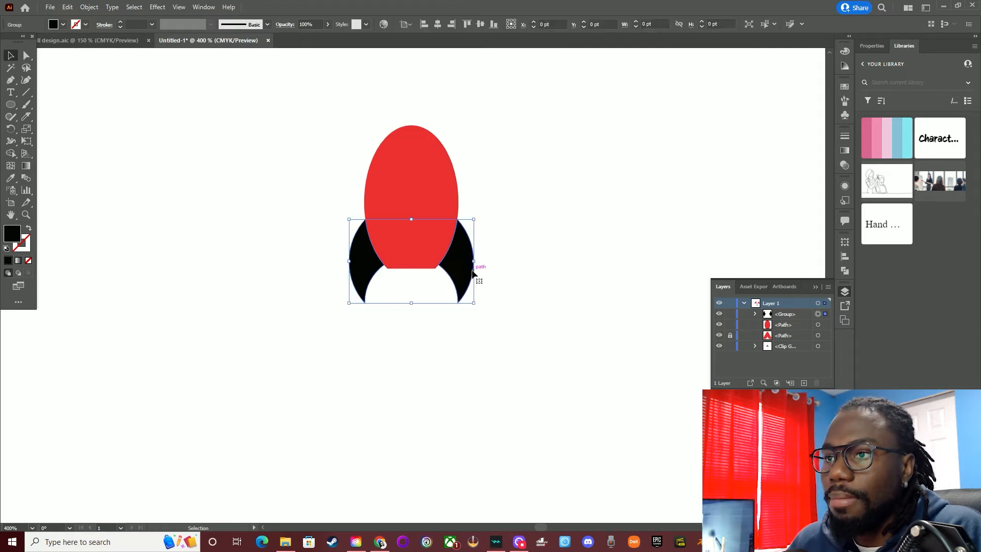
left_click(361, 284, "shift")
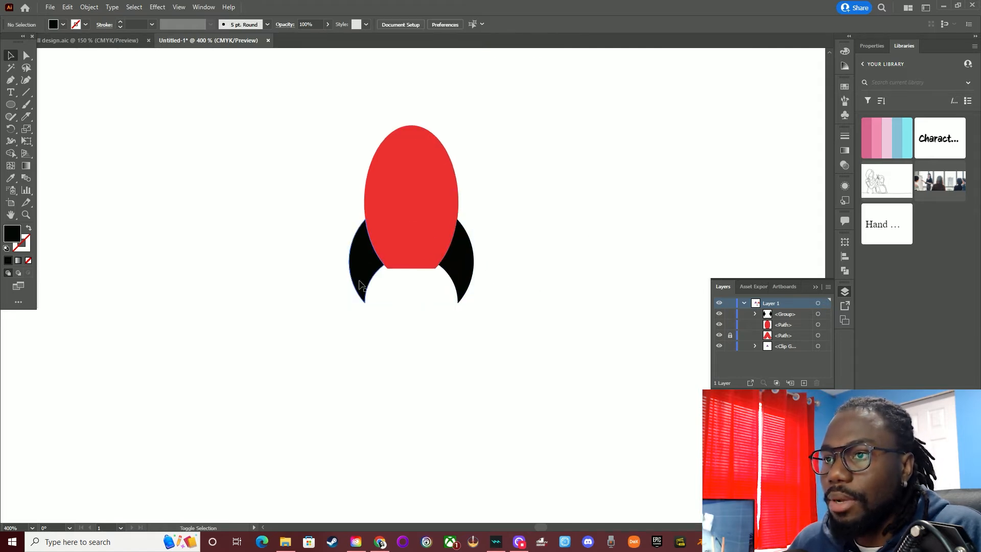
left_click(467, 279)
key("Down")
key("Down")
key("Down")
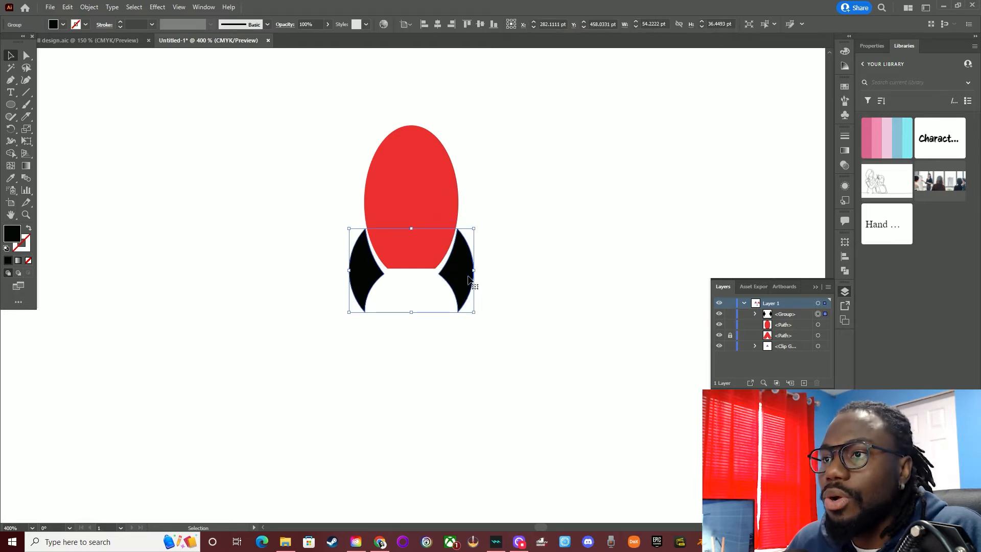
key("Up")
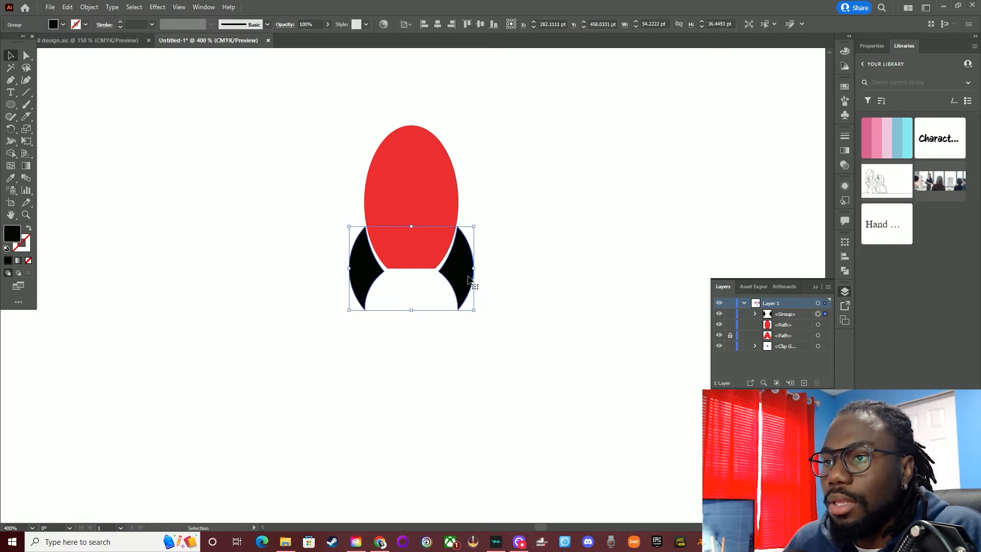
left_click(502, 285)
left_click(468, 281)
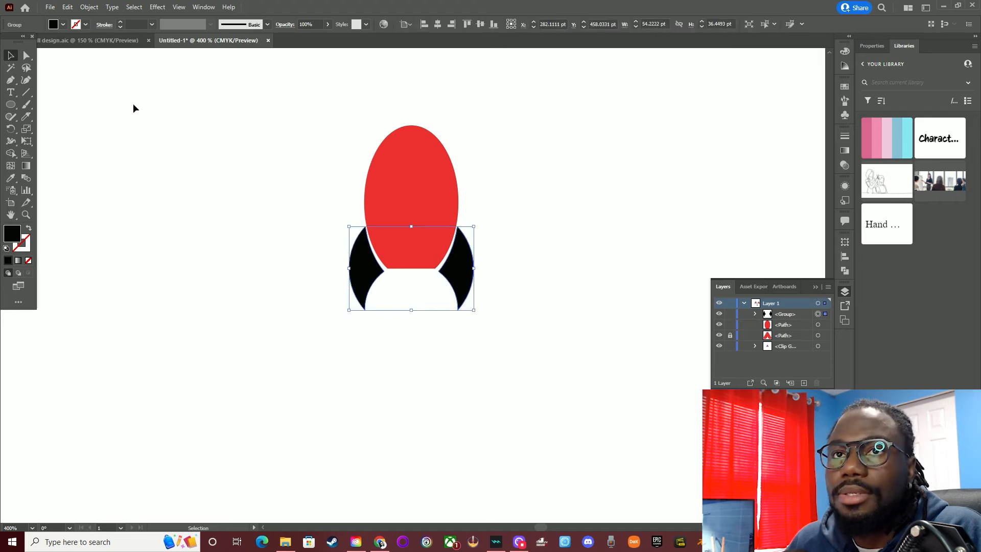
Nudge each fin individually about 2 pt outward from the rocket body to widen the gaps evenly
left_click(23, 61)
left_click(500, 267)
left_click(469, 267)
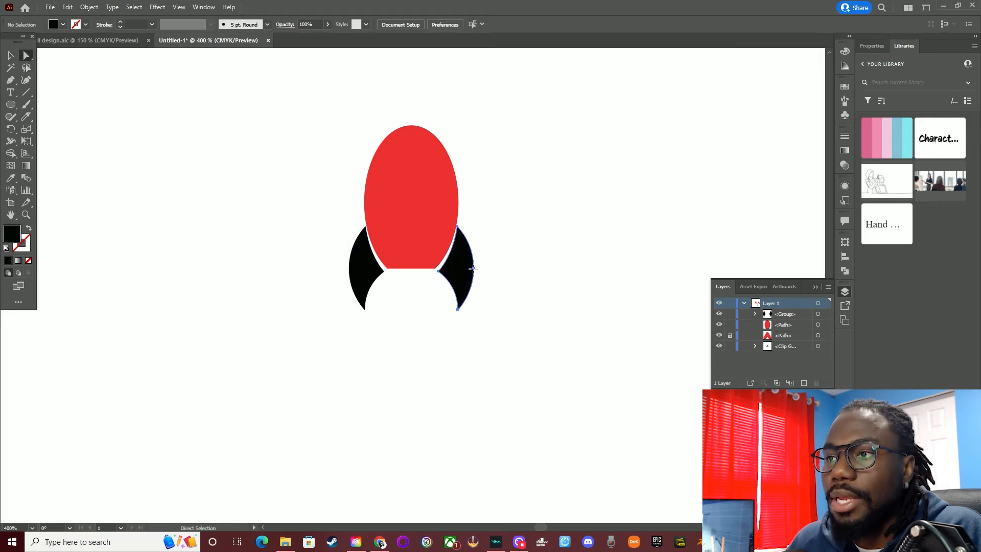
key("Right")
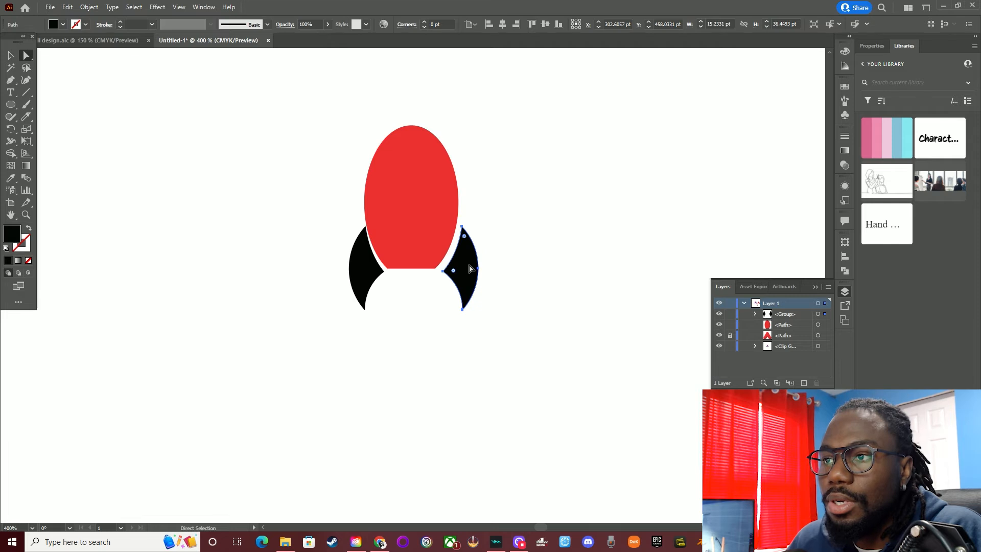
left_click(358, 283)
key("Left")
key("Left")
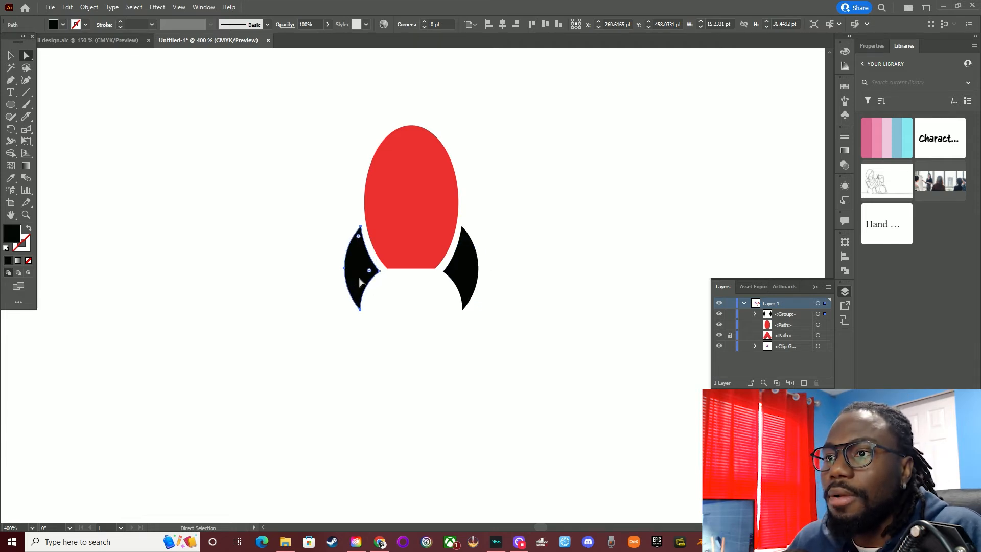
Recolour the red rocket body with the fins' black using the Eyedropper
scroll(361, 280, "down", 3)
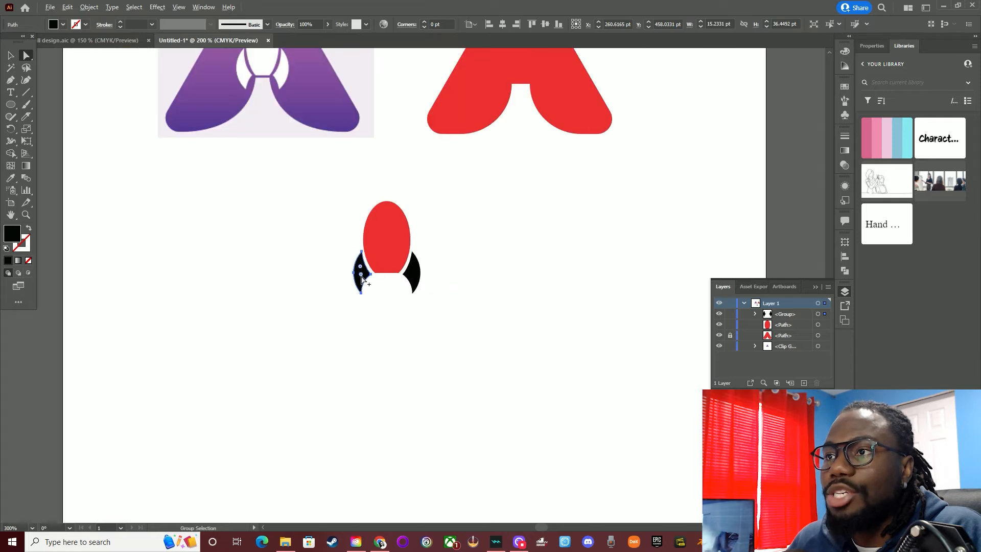
scroll(384, 261, "up", 1)
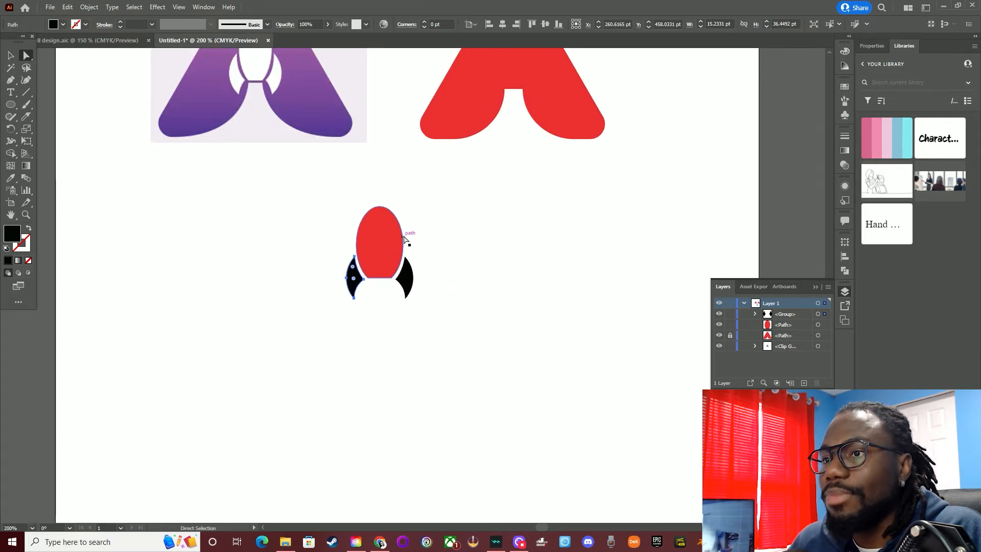
left_click(442, 208)
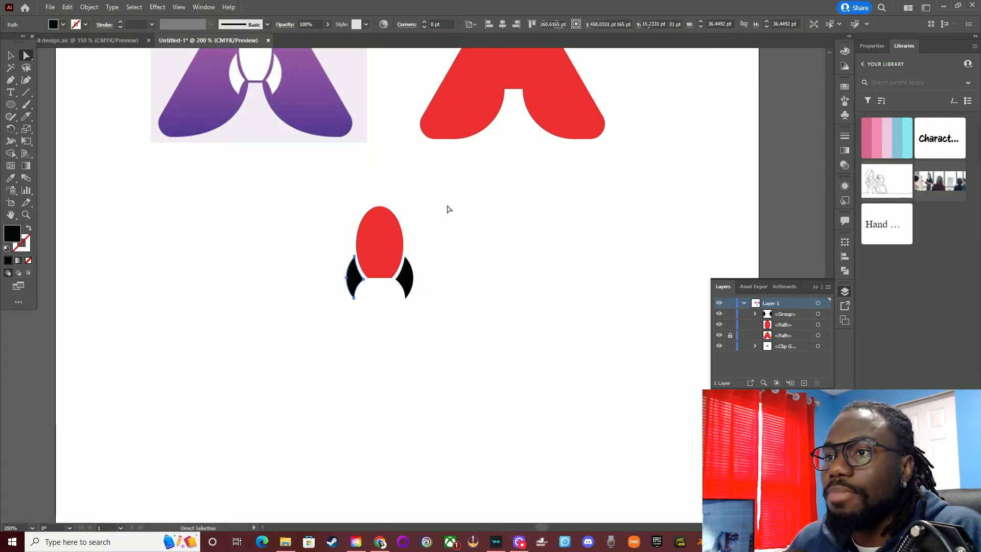
left_click(392, 225)
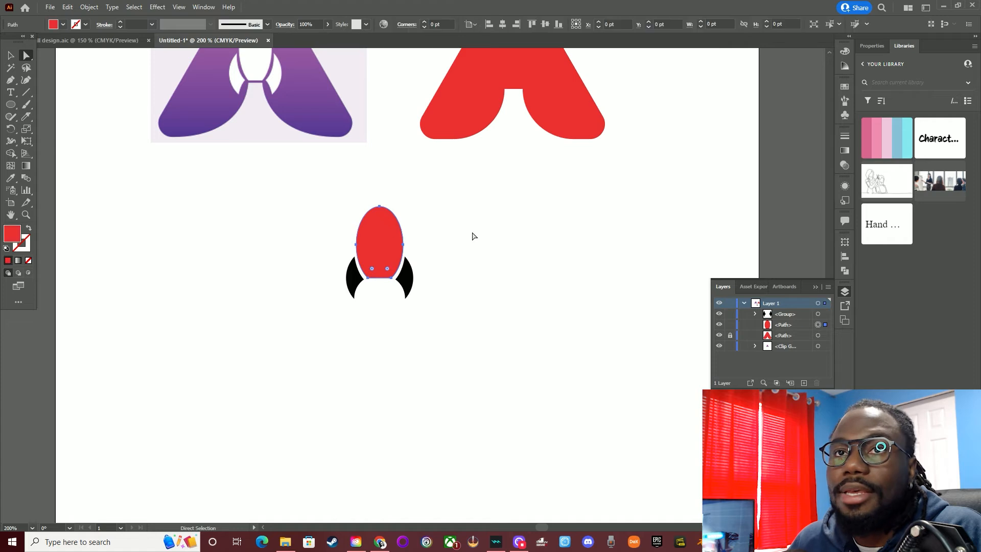
left_click(11, 178)
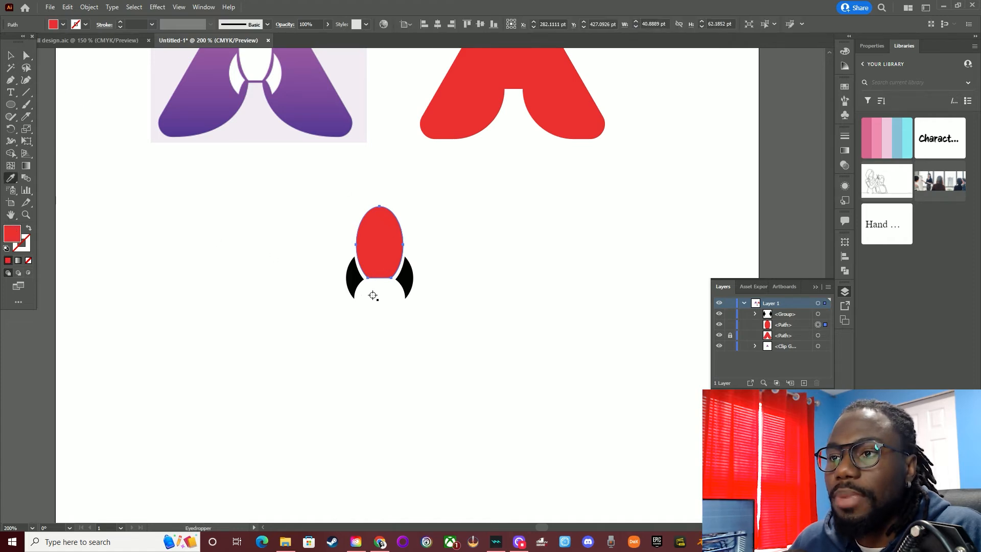
left_click(352, 278)
left_click(11, 56)
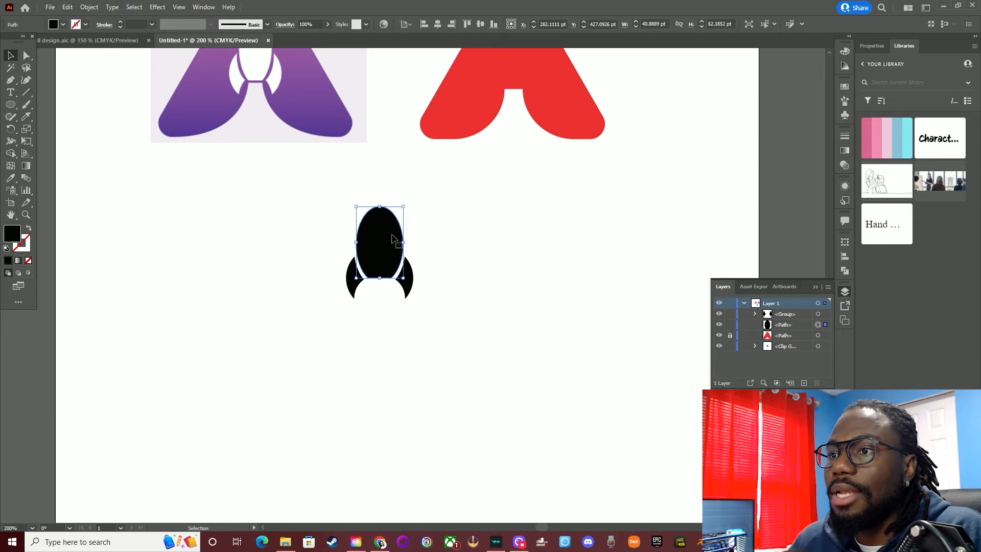
Move the black rocket body onto the middle of the red A, just above its lower opening
scroll(409, 230, "up", 2)
left_click(434, 265)
left_click_drag(379, 268, 512, 75)
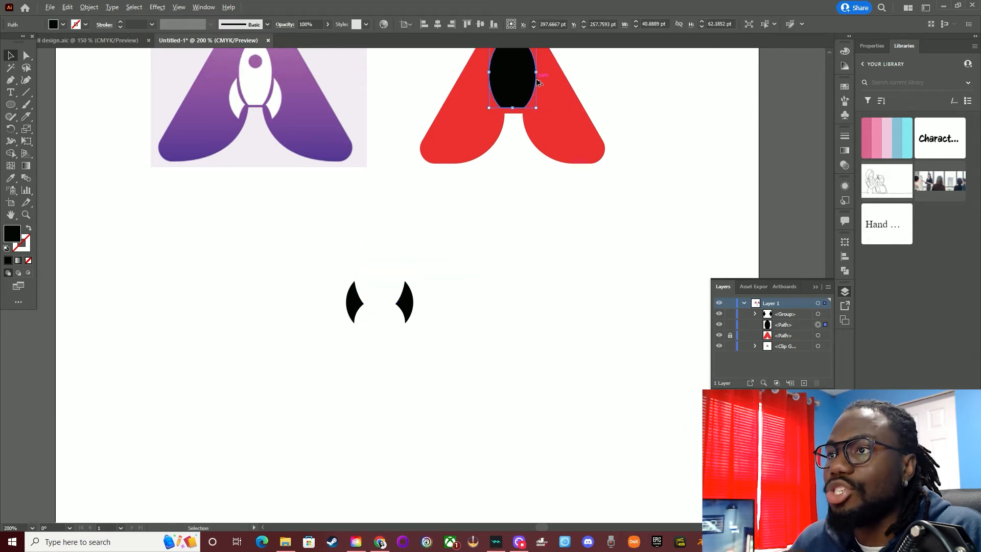
Scale the rocket body down to about 30 × 46 pt and centre it just above the A's lower opening
scroll(513, 75, "up", 2)
scroll(537, 163, "up", 3)
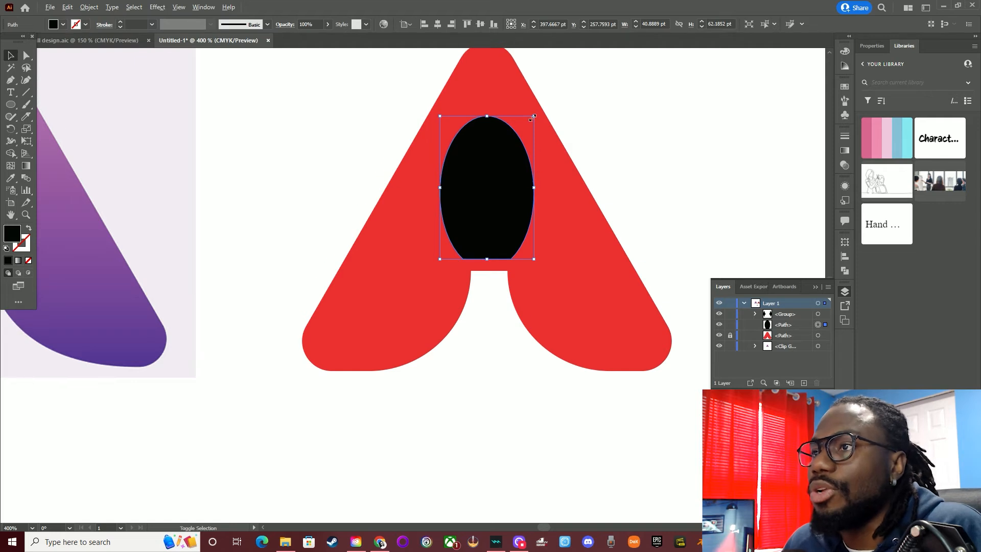
left_click_drag(534, 117, 522, 135)
left_click_drag(486, 204, 482, 230)
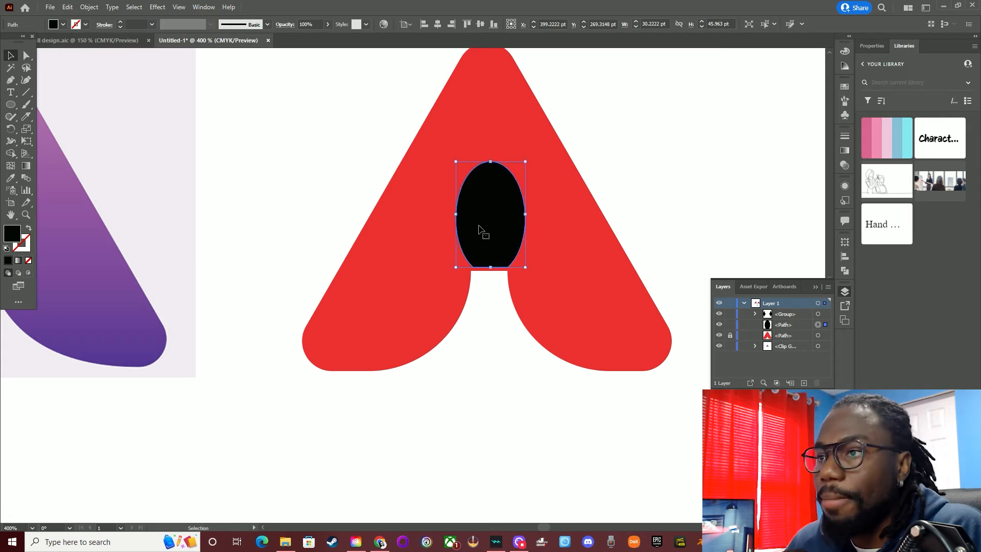
key("Up")
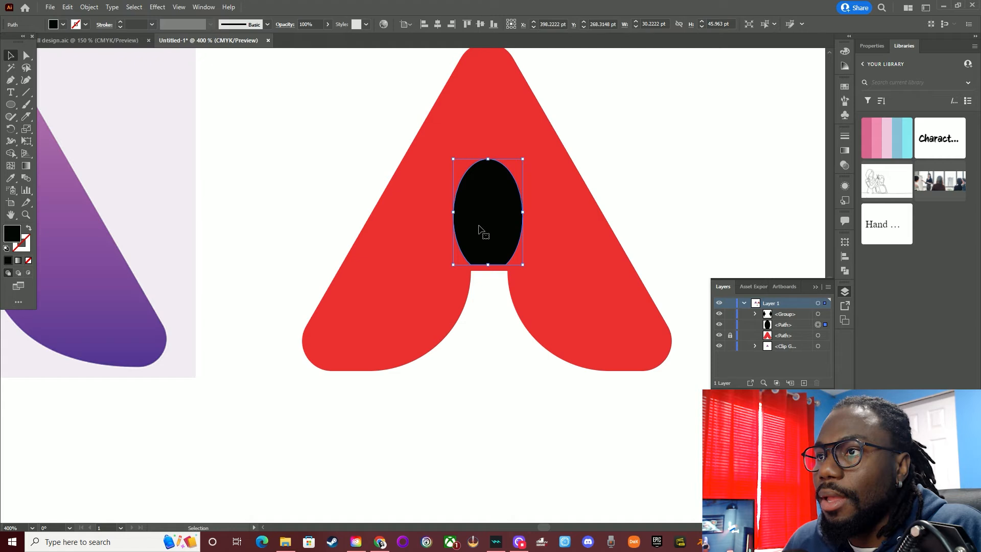
Stretch the rocket body upward from its top edge to a height of about 51 pt
mouse_move(491, 160)
left_mouse_down()
mouse_move(489, 172)
mouse_move(491, 152)
left_mouse_up()
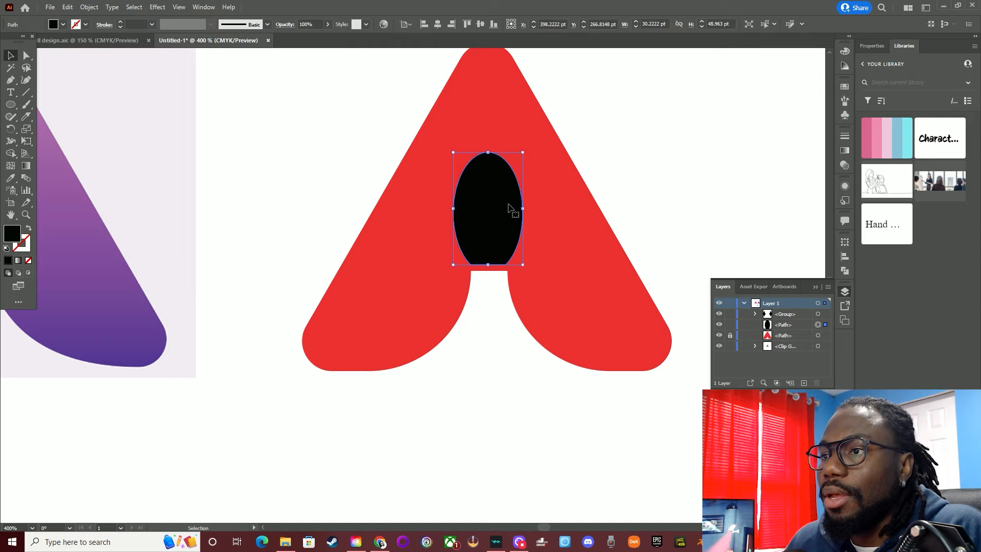
left_click(613, 155)
scroll(576, 190, "down", 2)
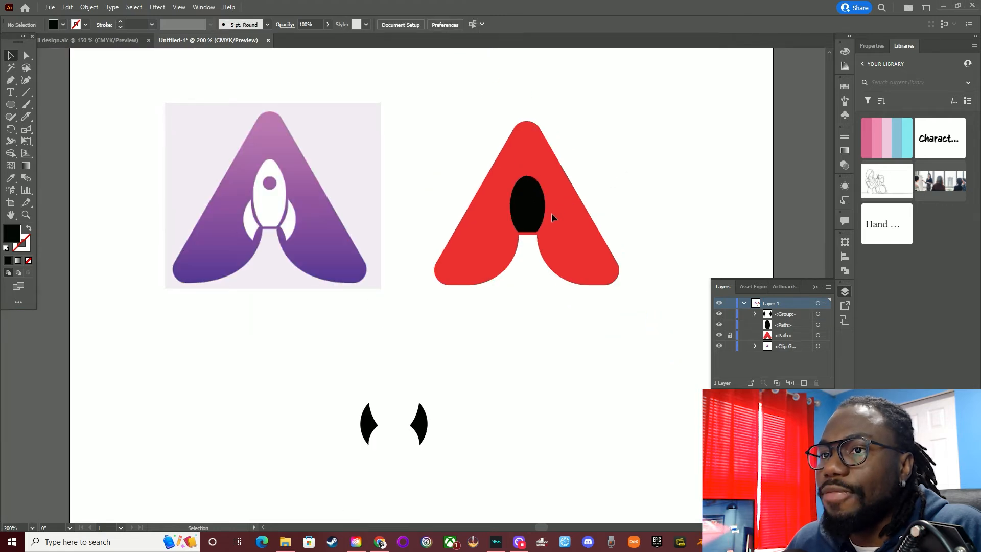
scroll(532, 207, "up", 2)
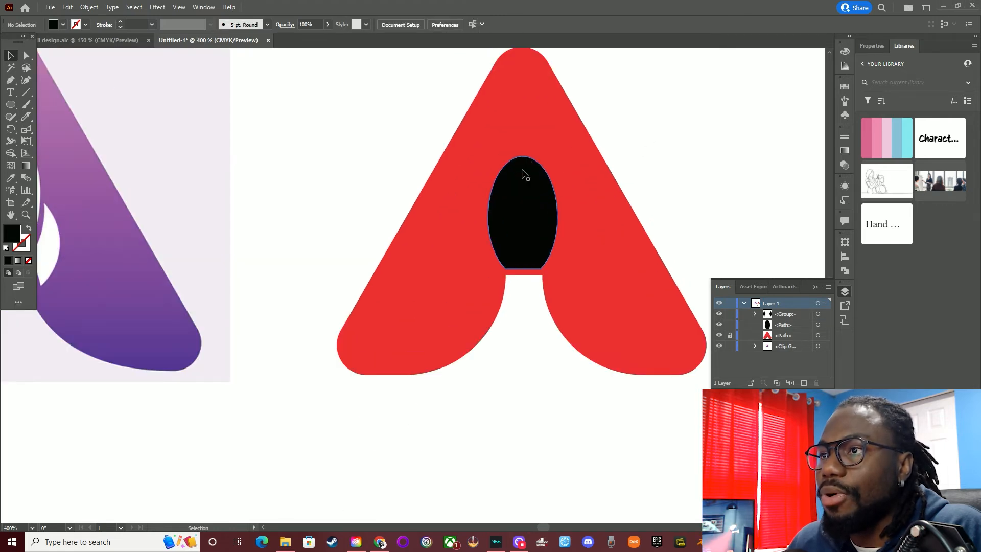
left_click(523, 174)
left_click_drag(523, 156, 525, 153)
Move the grouped fins onto the red A so that they flank the lower part of the rocket body
scroll(512, 205, "down", 2)
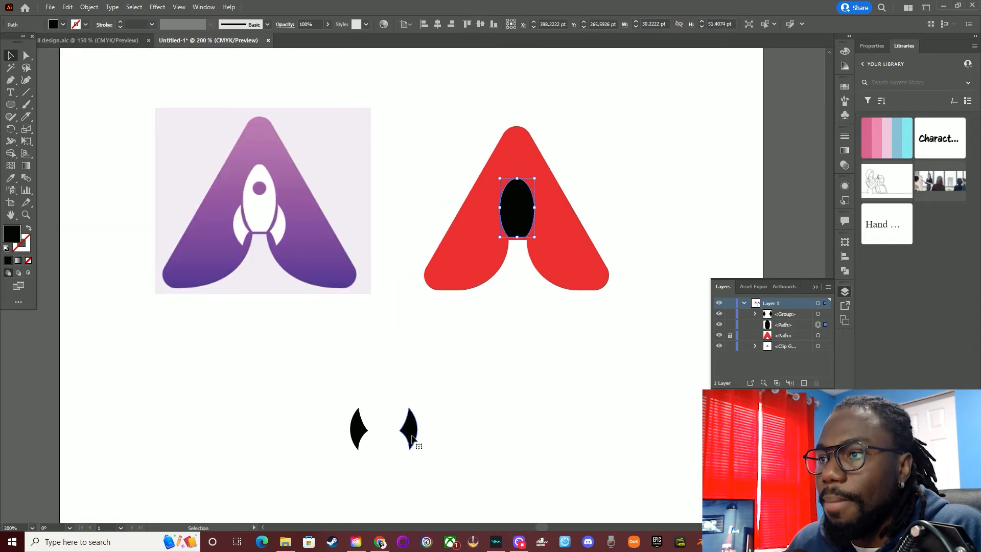
double_click(412, 436)
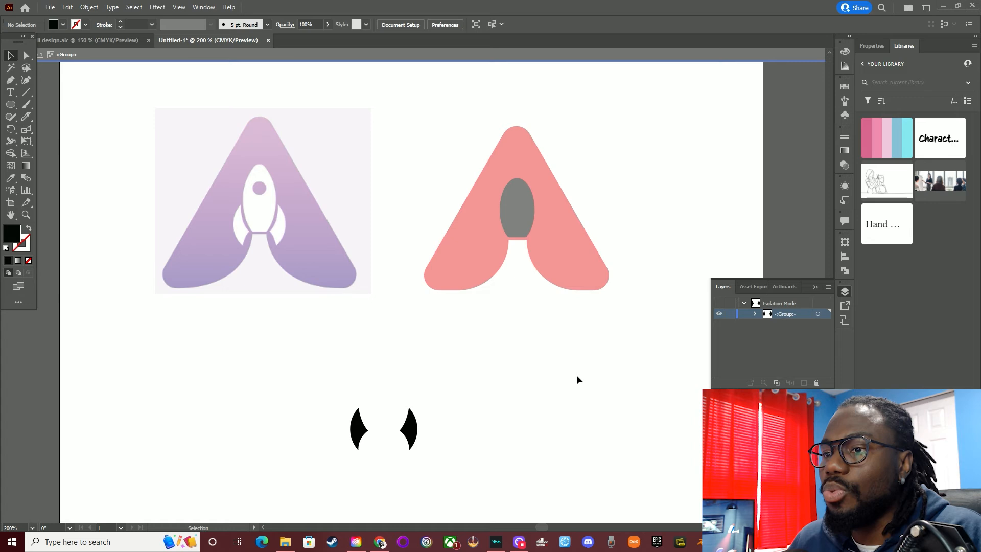
double_click(577, 376)
left_click_drag(412, 444, 546, 244)
Stretch the fin group upward from its top edge to a height of about 40 pt, and deselect it
scroll(546, 244, "up", 3)
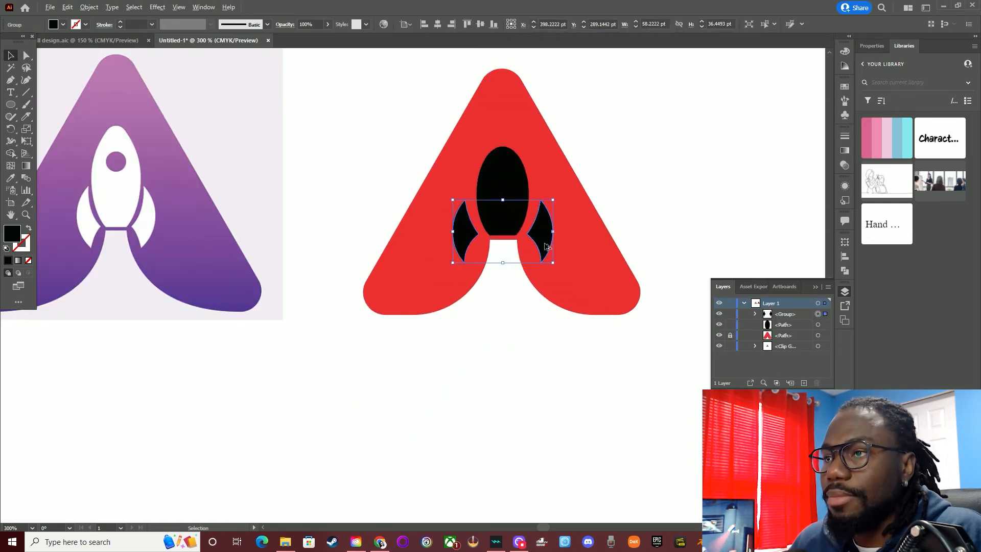
scroll(524, 233, "up", 1)
left_click_drag(460, 168, 461, 152)
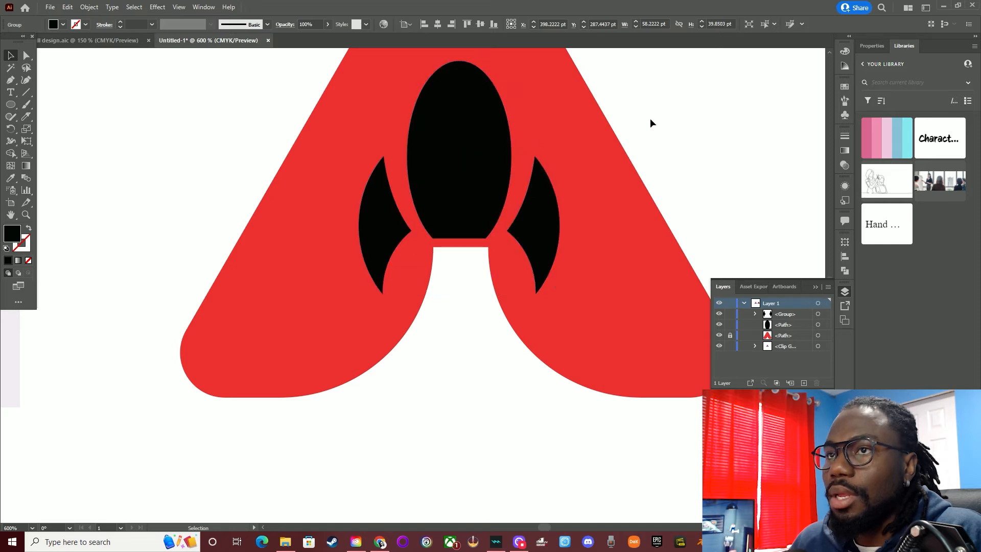
left_click(400, 150)
Select only the right fin within the group and nudge it 3 pt inward toward the rocket body
key("a")
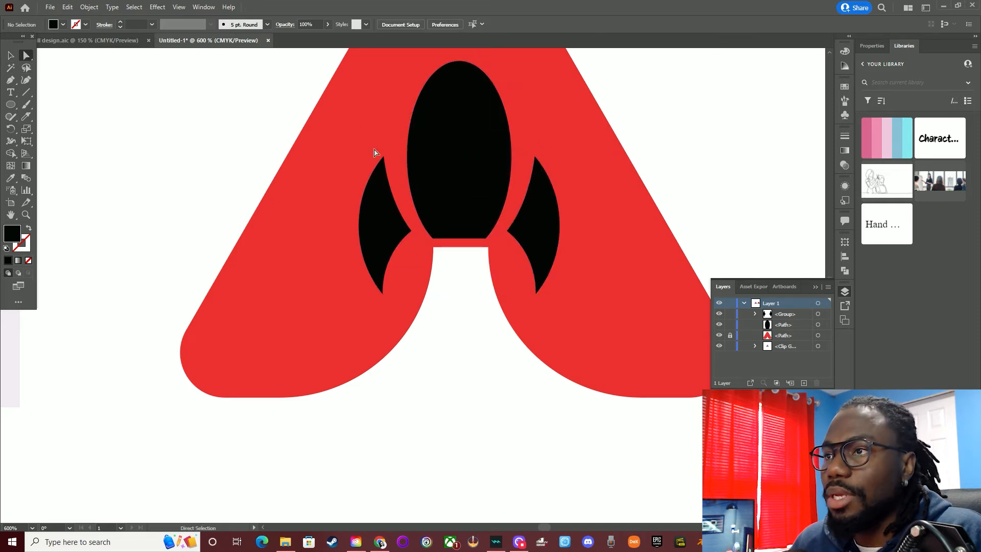
left_click(527, 213)
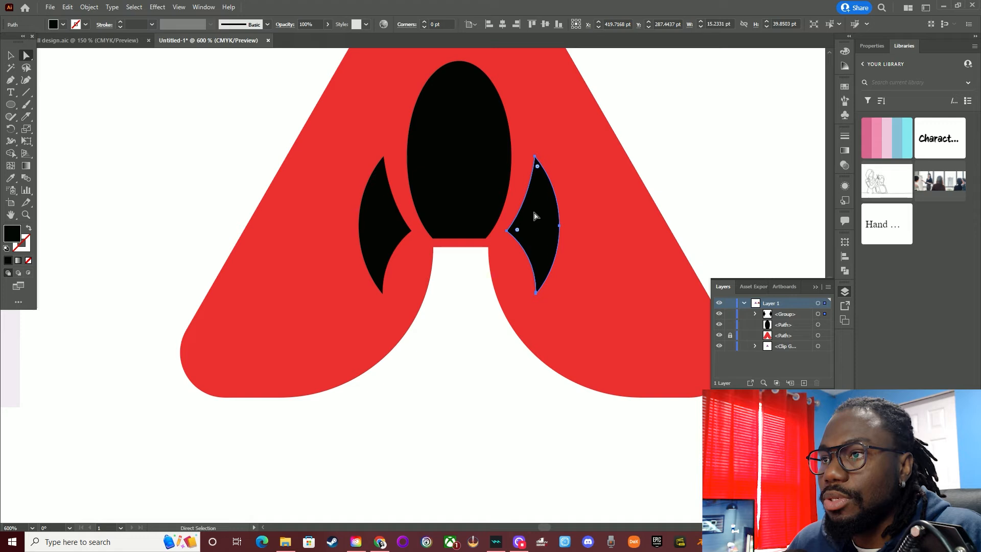
key("Left")
key("Left")
key("Left")
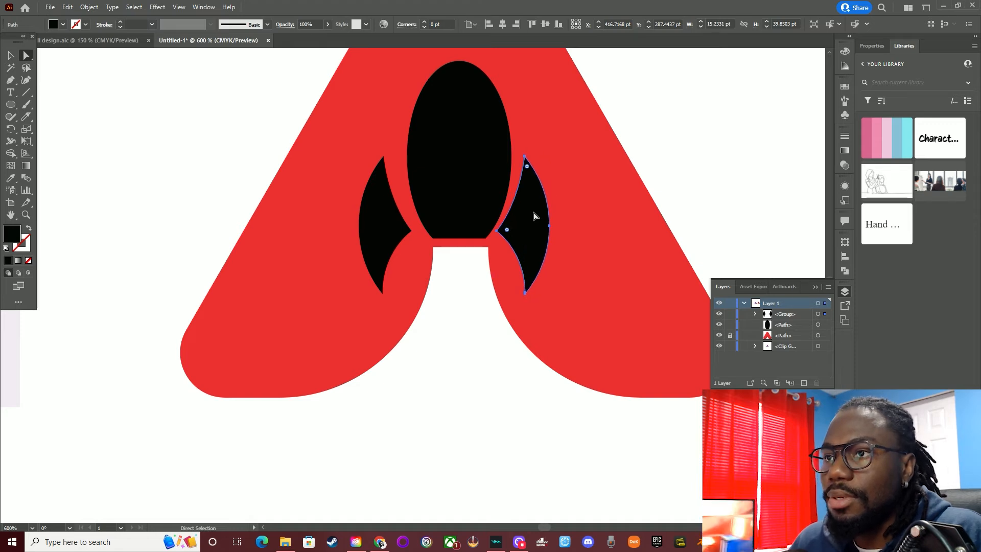
Nudge the left fin 3 pt inward toward the rocket body to match the right one, and deselect
left_click(376, 231)
key("Right")
key("Right")
key("Right")
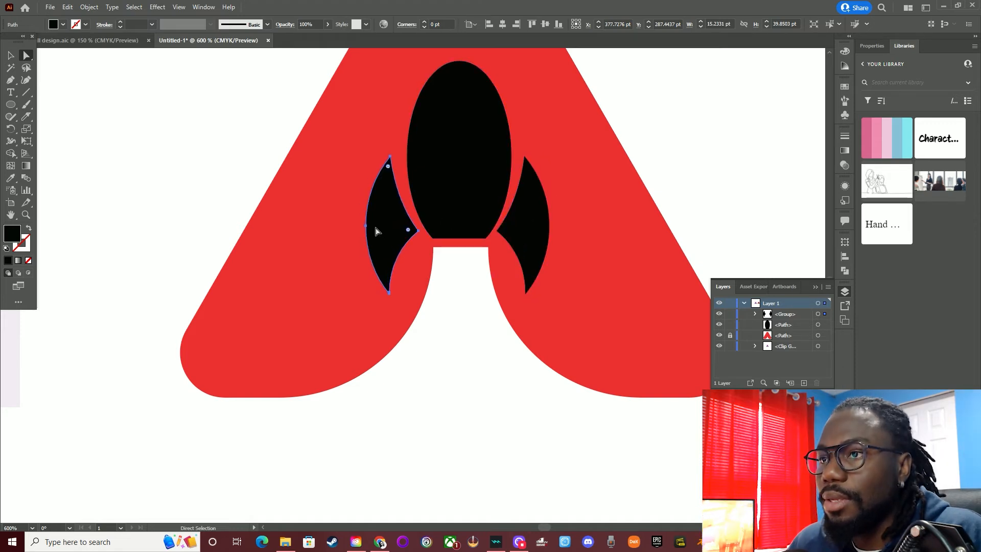
key("Right")
scroll(375, 231, "down", 3)
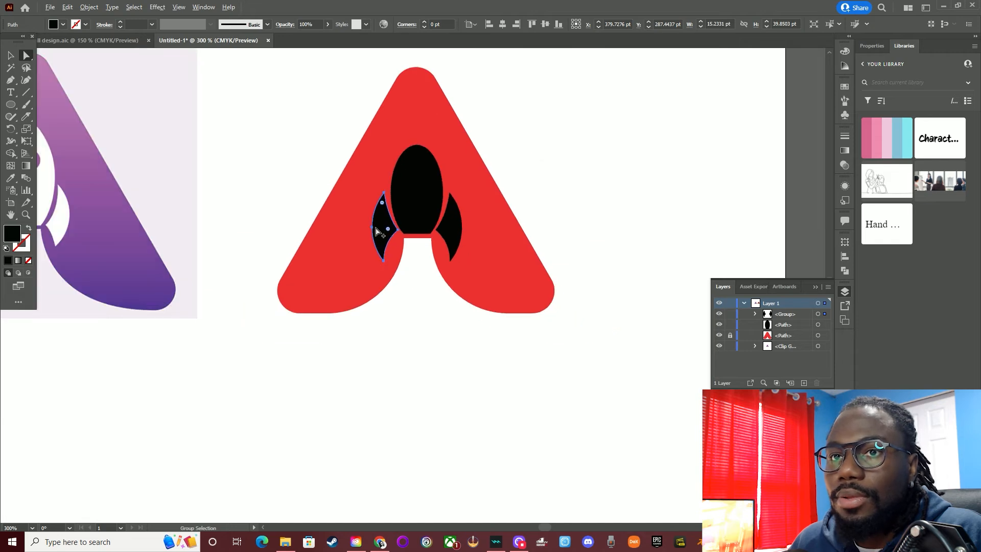
scroll(376, 231, "up", 3)
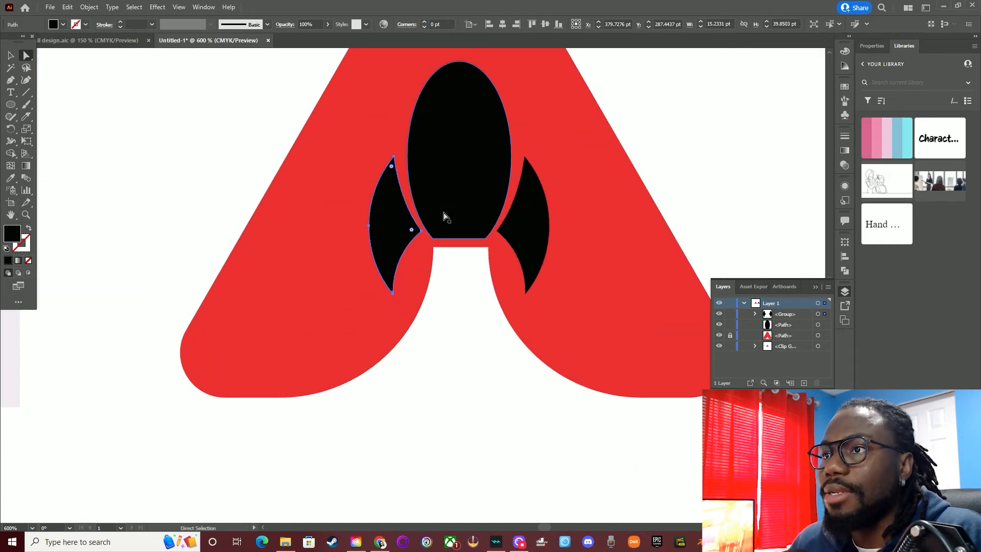
scroll(455, 212, "up", 2)
left_click(726, 92)
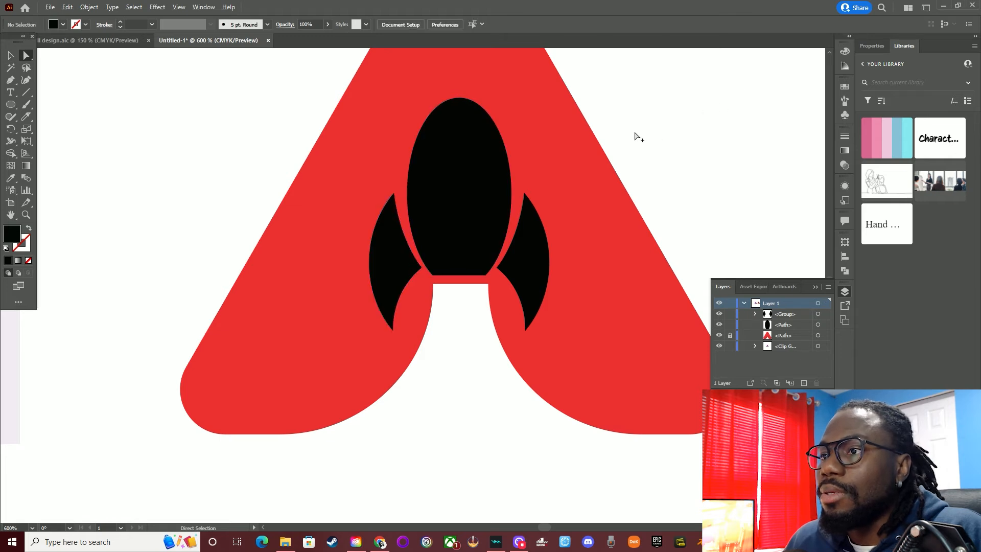
Draw a circle about 14 pt wide and centre it over the top end of the rocket body
scroll(609, 156, "down", 3)
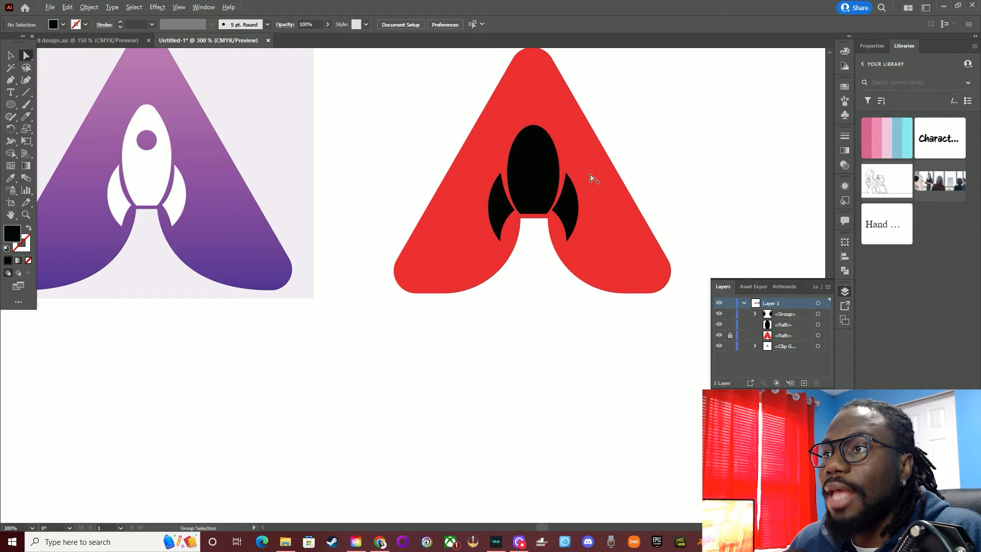
scroll(128, 105, "up", 3)
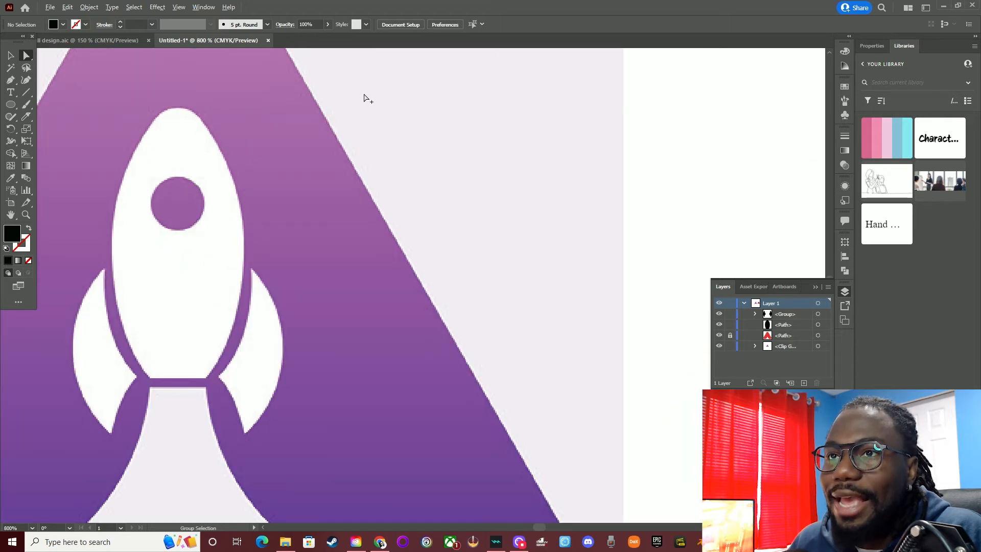
scroll(147, 121, "down", 3)
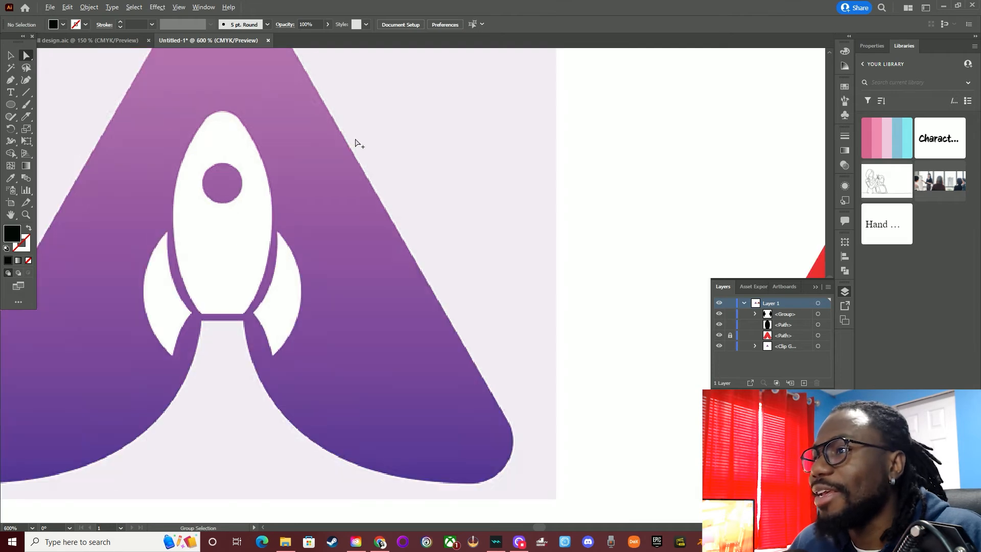
scroll(707, 157, "up", 3)
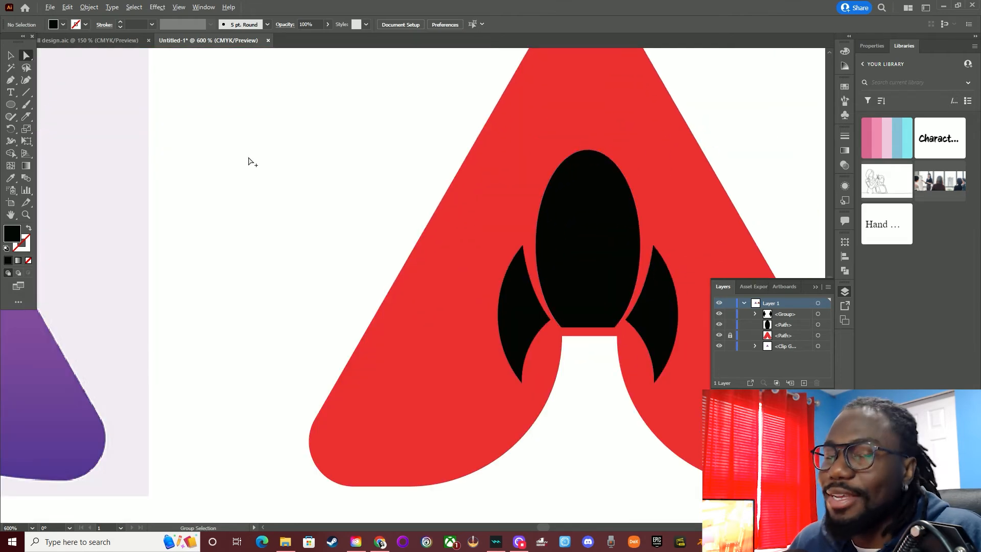
left_click(11, 105)
left_click_drag(591, 138, 614, 162)
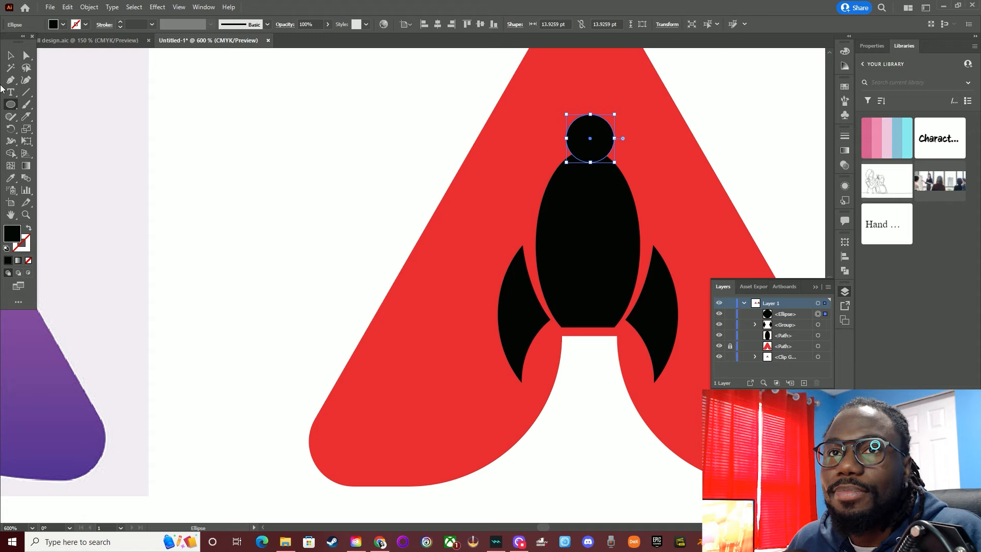
left_click(11, 55)
left_click_drag(592, 159, 591, 187)
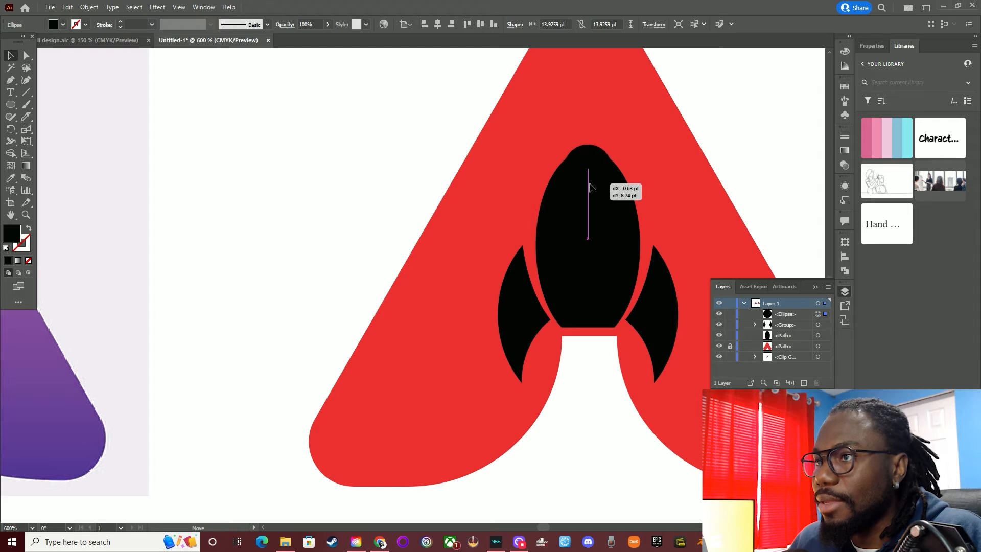
left_click_drag(592, 187, 592, 185)
Unite the circle with the rocket body into a single shape
left_click(618, 219, "shift")
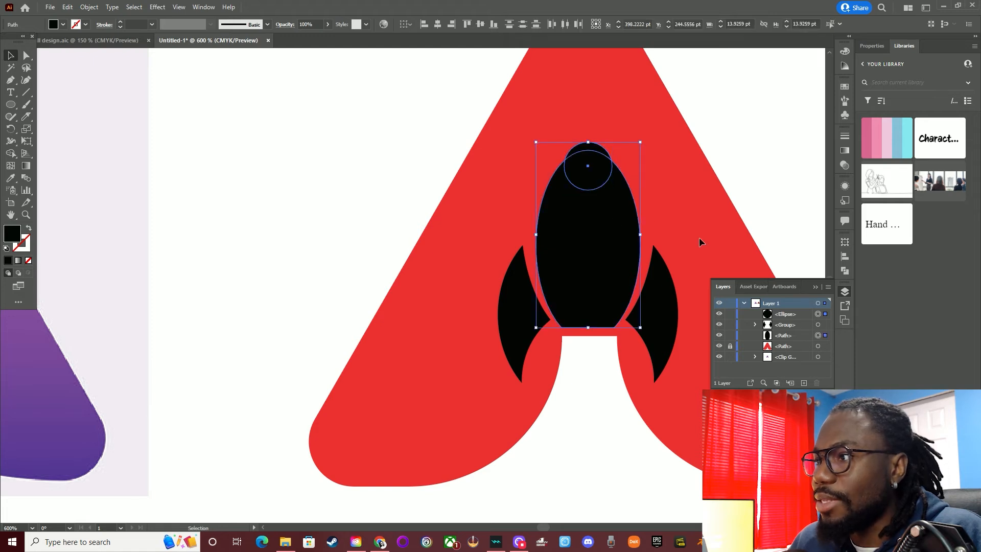
left_click(845, 270)
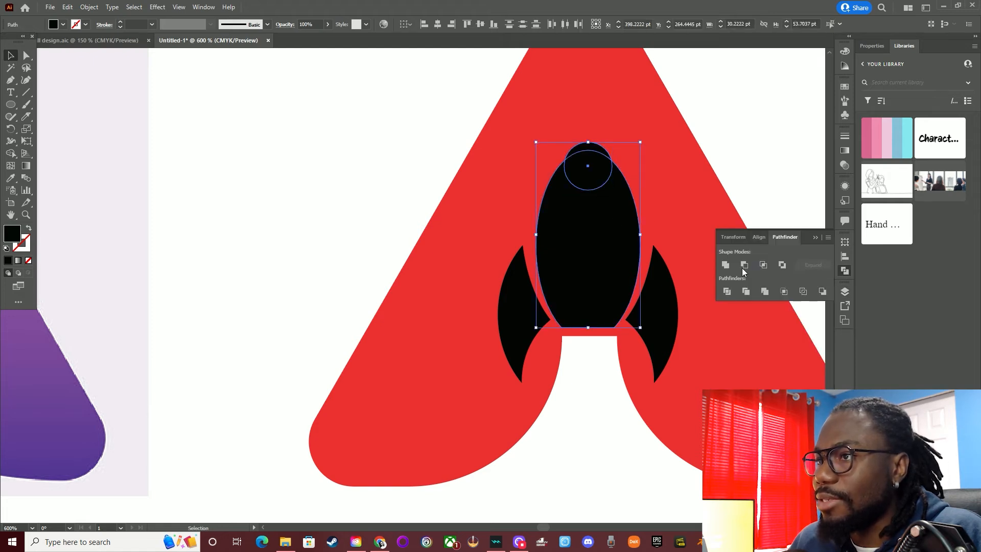
left_click(726, 265)
Adjust both handles of the left anchor where the nose meets the body, bending them inward to smooth the outline
scroll(555, 145, "up", 2)
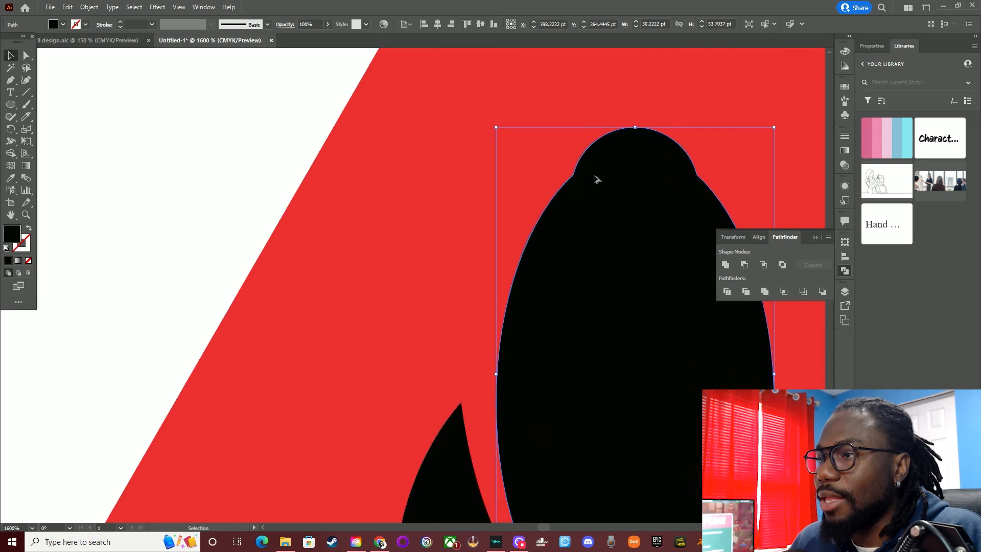
left_click(27, 55)
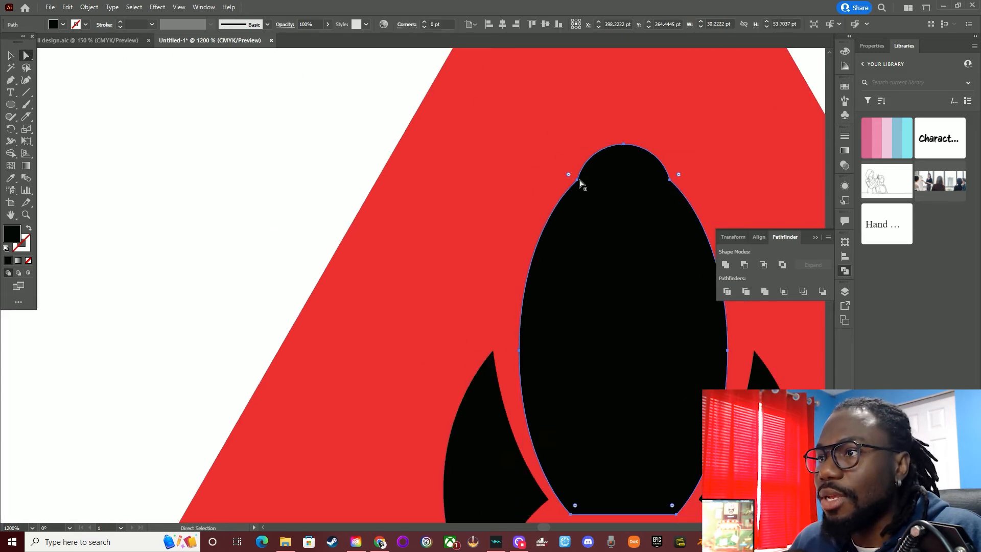
left_click(579, 180)
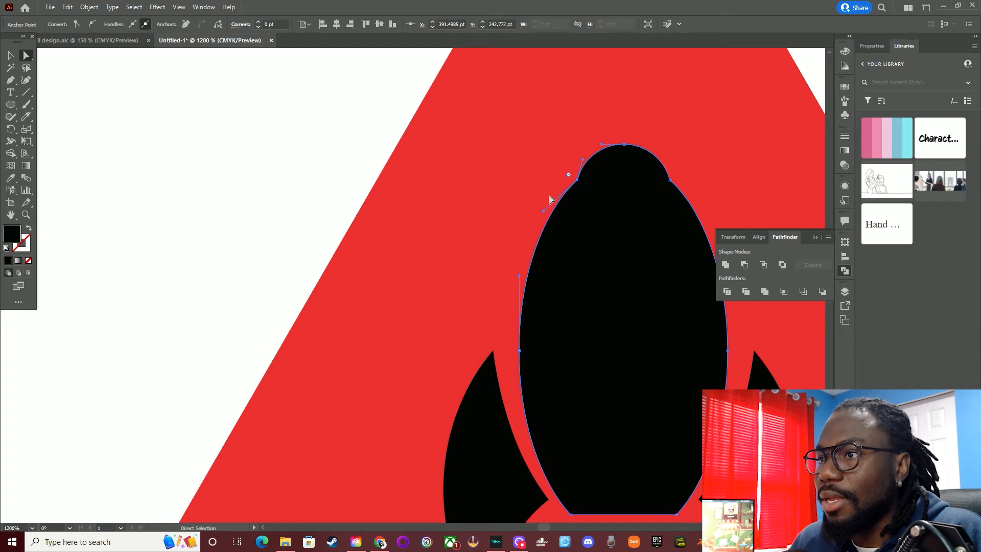
left_click_drag(542, 214, 555, 225)
left_click_drag(583, 160, 593, 162)
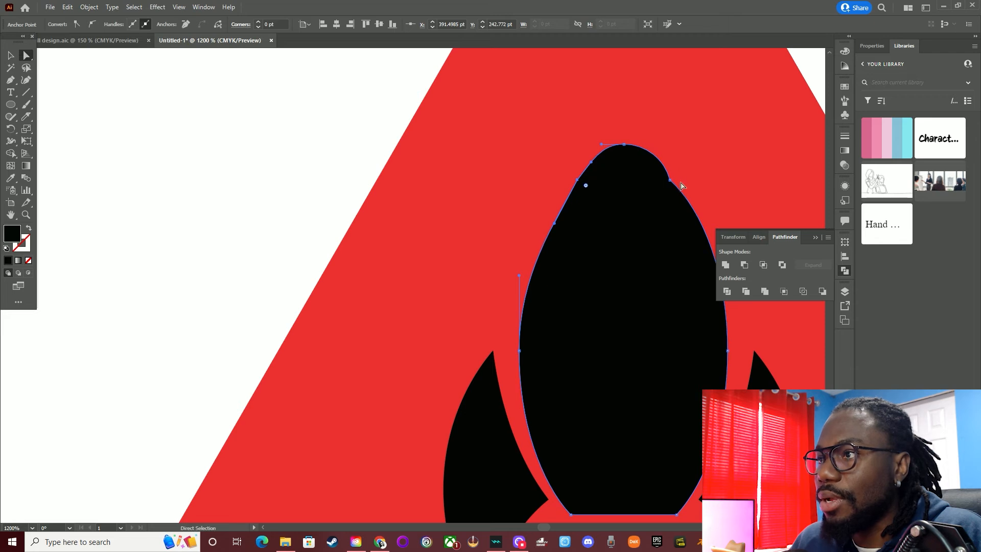
Pull both handles of the right nose anchor inward so that the right side mirrors the left outline
left_click(671, 182)
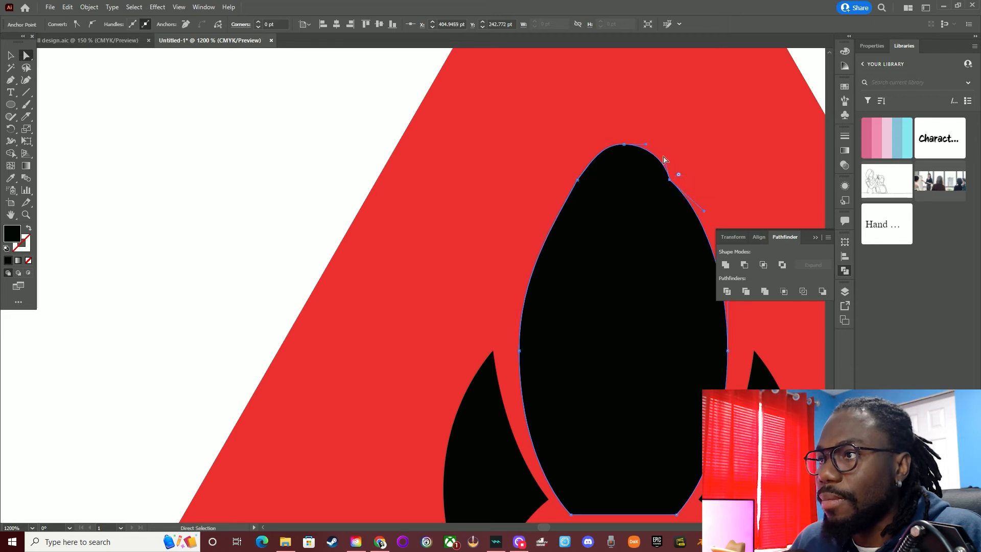
left_click_drag(666, 161, 654, 163)
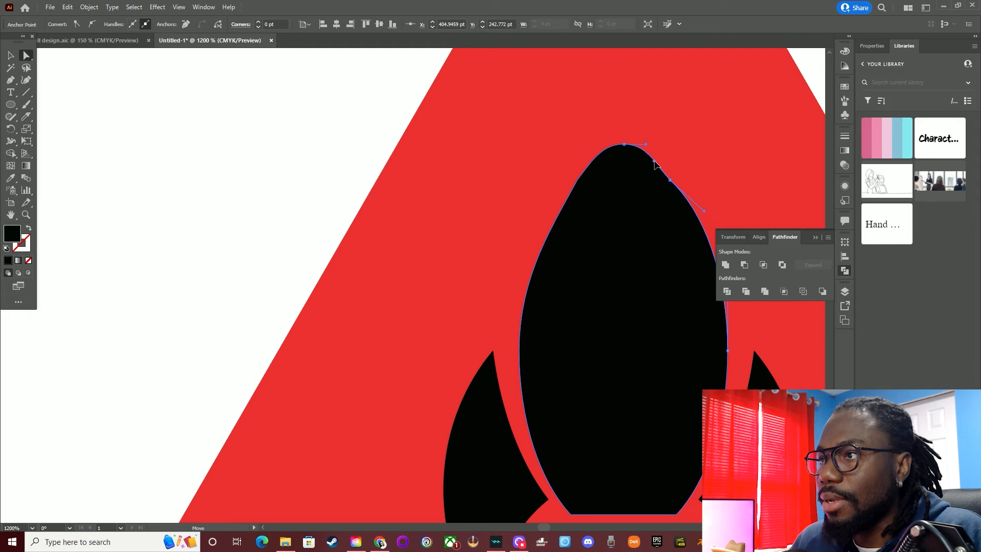
left_click_drag(704, 212, 693, 220)
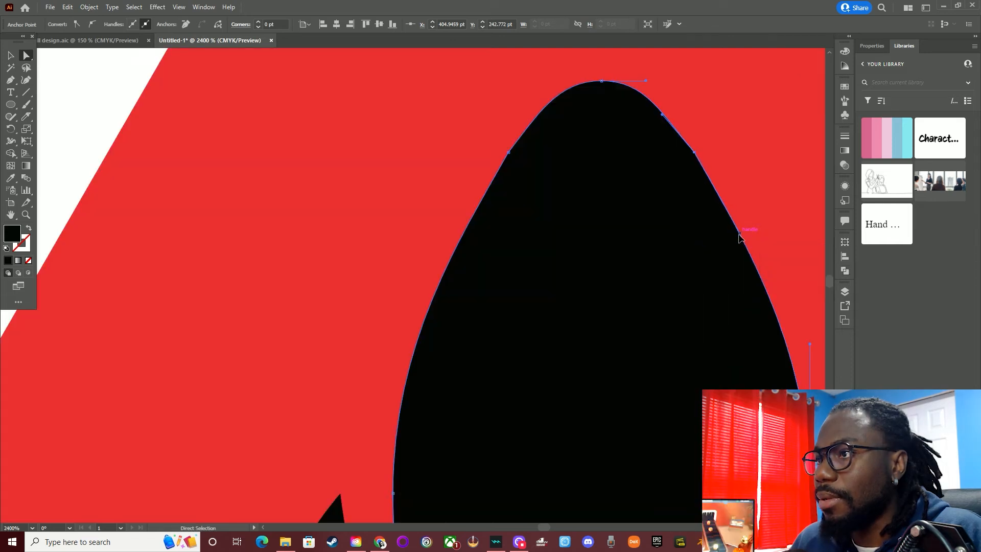
left_click_drag(739, 234, 742, 233)
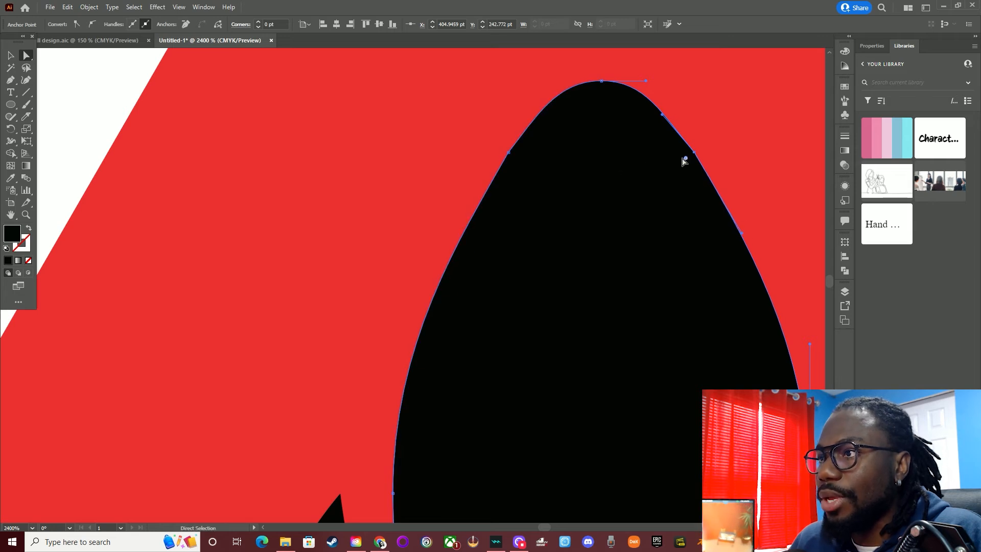
Round the corner at the right nose anchor and adjust its corner radius value
left_click_drag(685, 159, 436, 346)
left_click(272, 24)
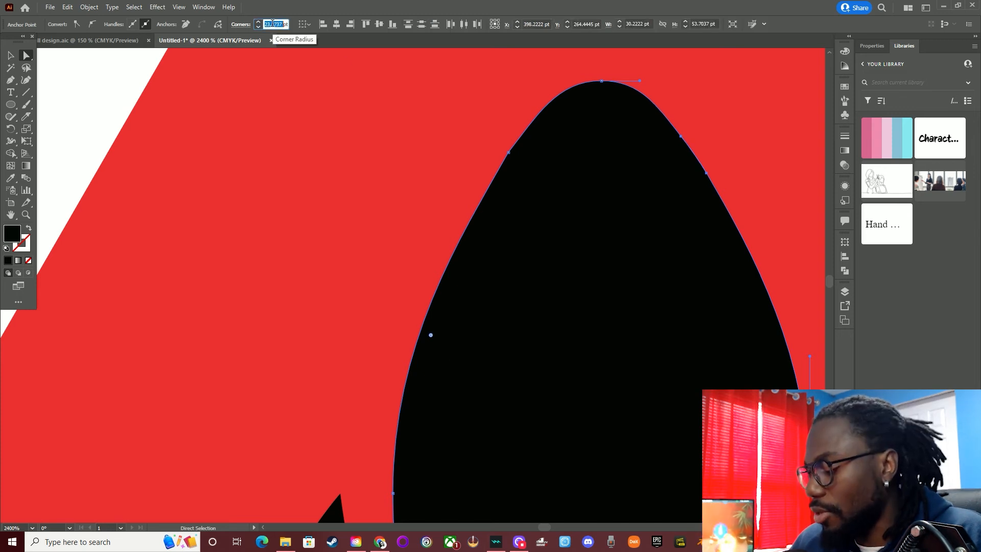
key("Return")
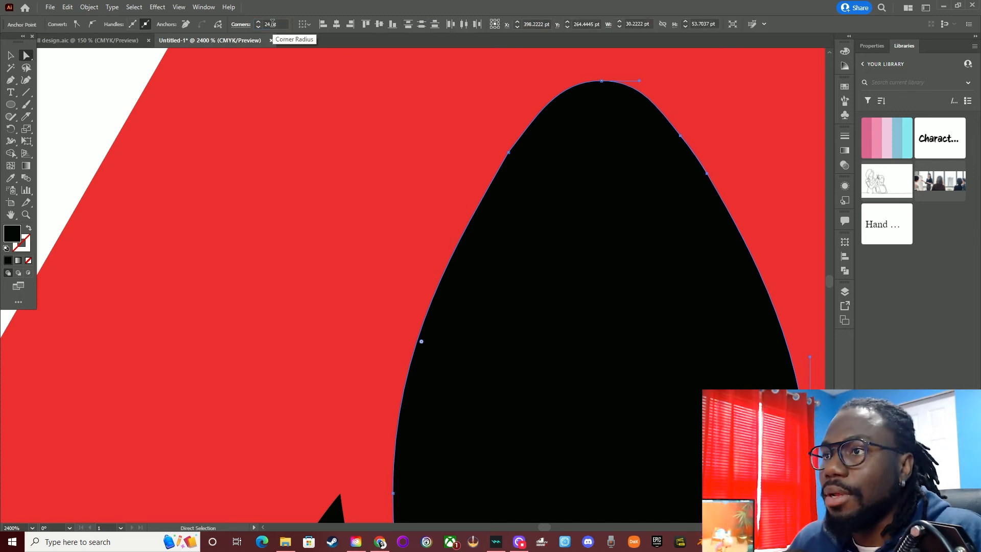
Round the corner at the left nose anchor, edit its radius to match the right side, and deselect
left_click(510, 153)
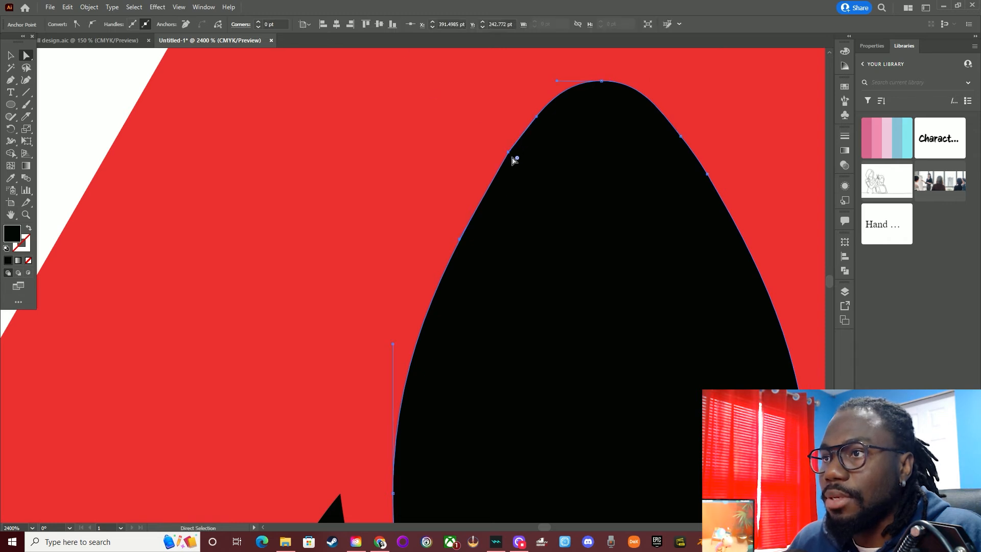
left_click_drag(518, 159, 634, 256)
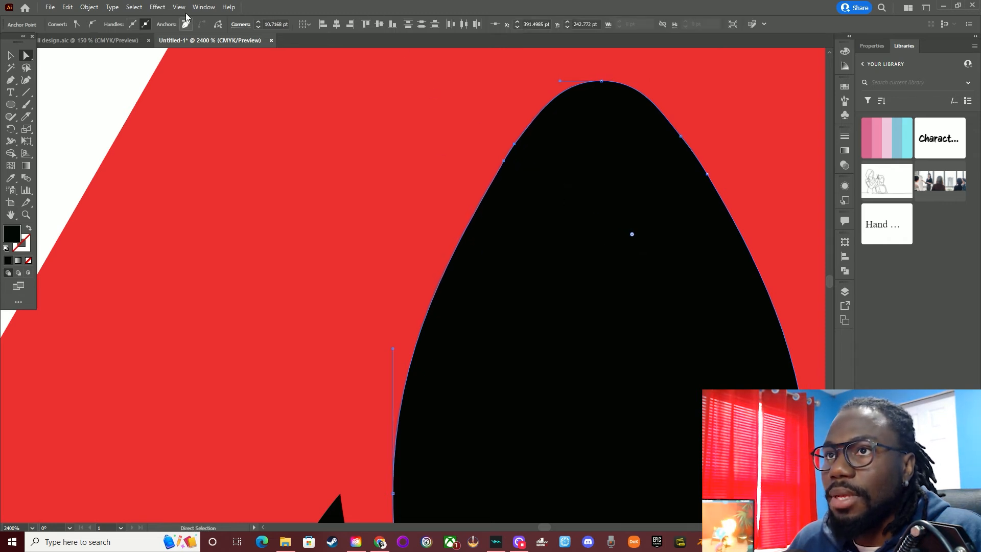
left_click(275, 24)
double_click(275, 23)
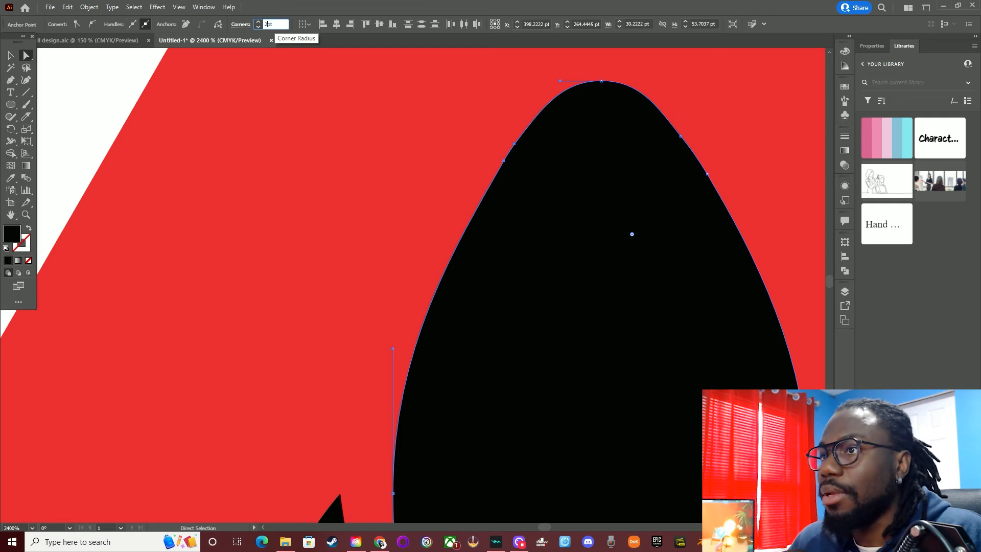
left_click(102, 90)
Nudge the rocket body to the right and back to the left, and deselect it
scroll(270, 212, "down", 4)
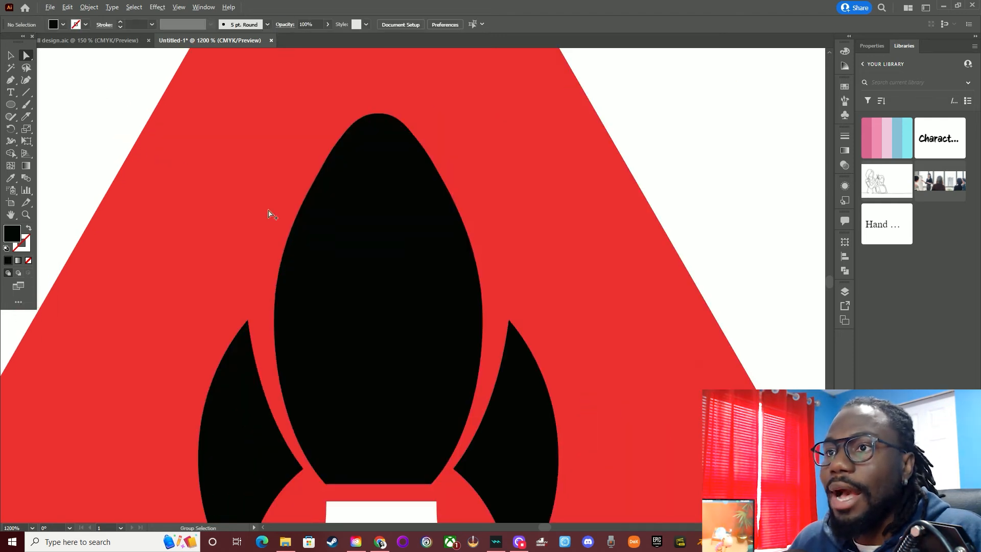
scroll(550, 160, "down", 3)
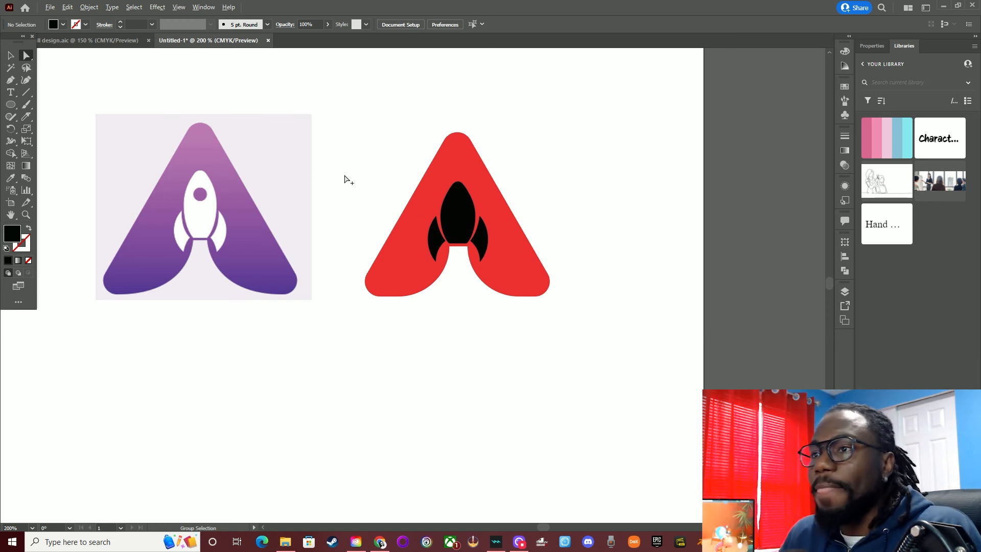
scroll(440, 219, "up", 2)
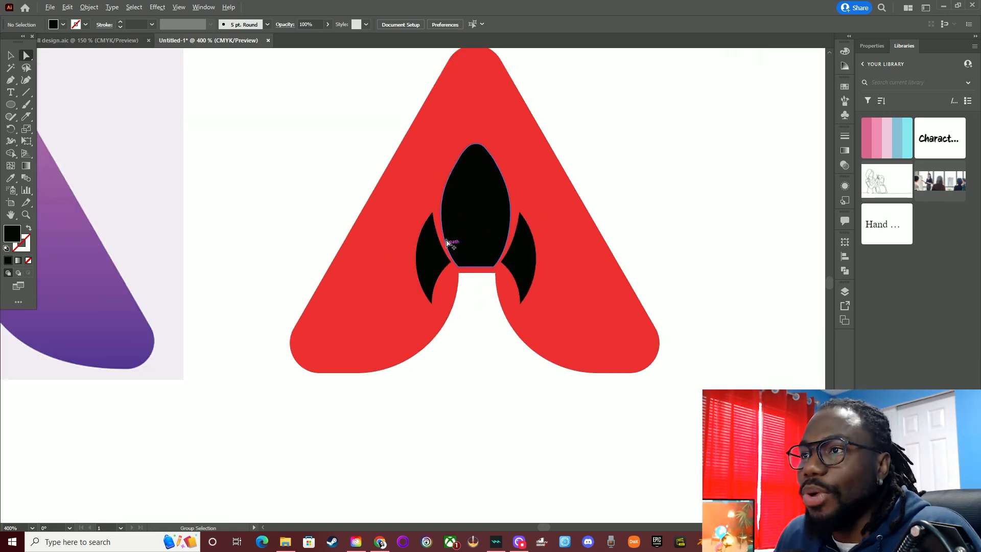
scroll(447, 241, "up", 1)
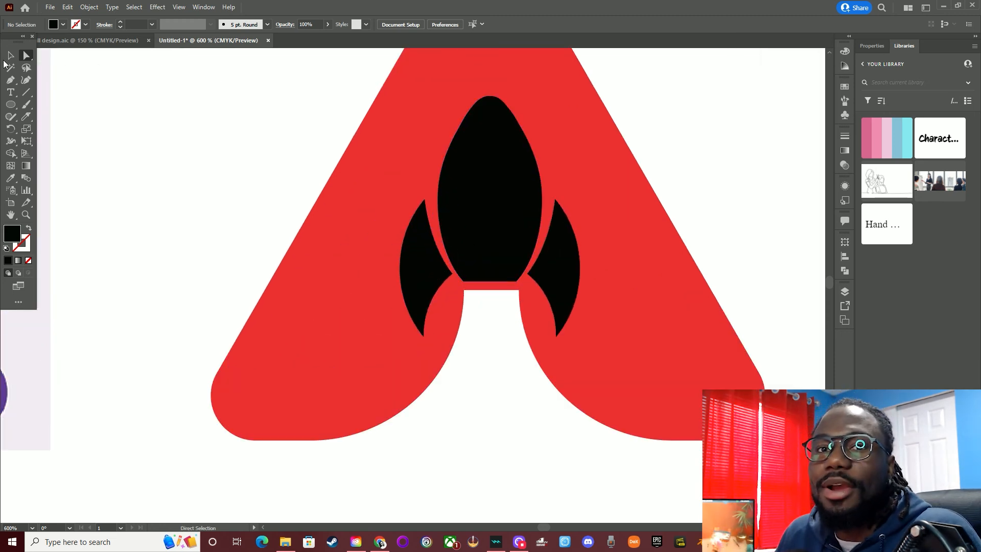
left_click(12, 56)
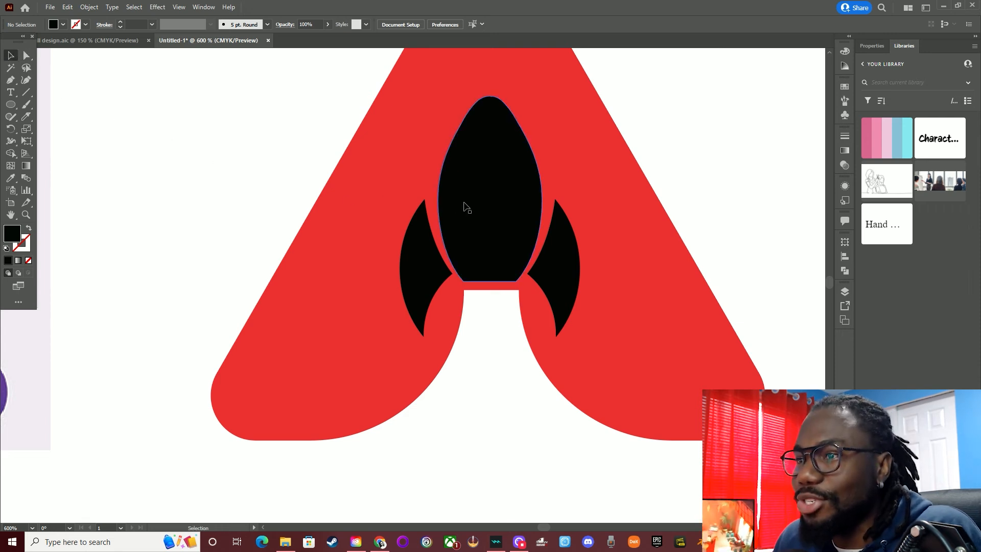
left_click(498, 207)
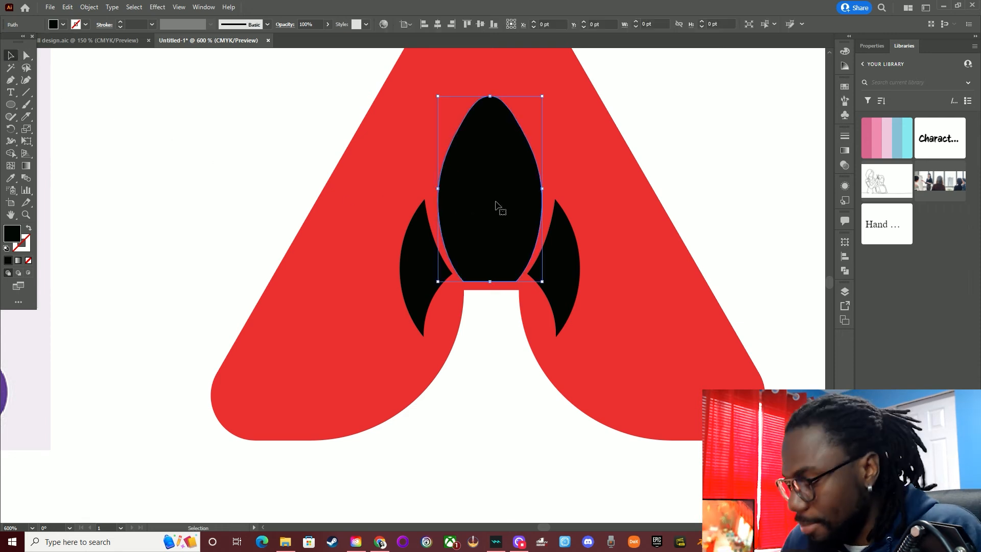
key("Right")
key("Left")
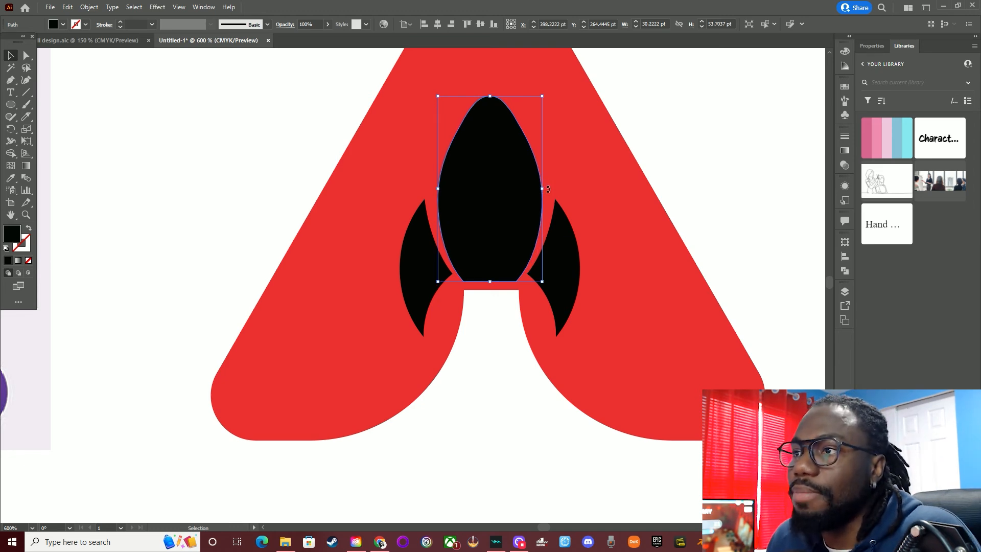
scroll(691, 116, "down", 4)
left_click(700, 117)
scroll(697, 125, "down", 1)
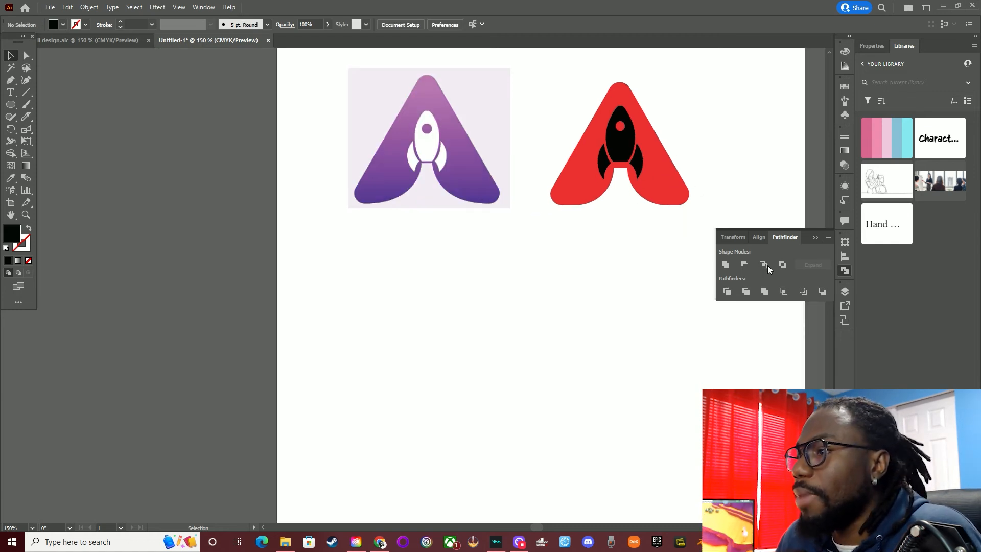
Lock the rocket body and the fin group, and select the red A shape
left_click(845, 292)
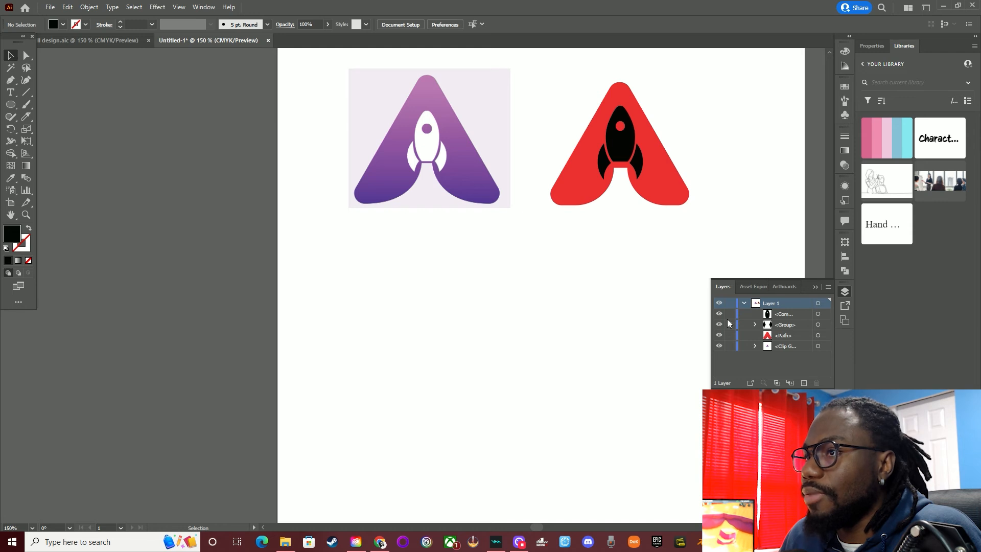
left_click(679, 193)
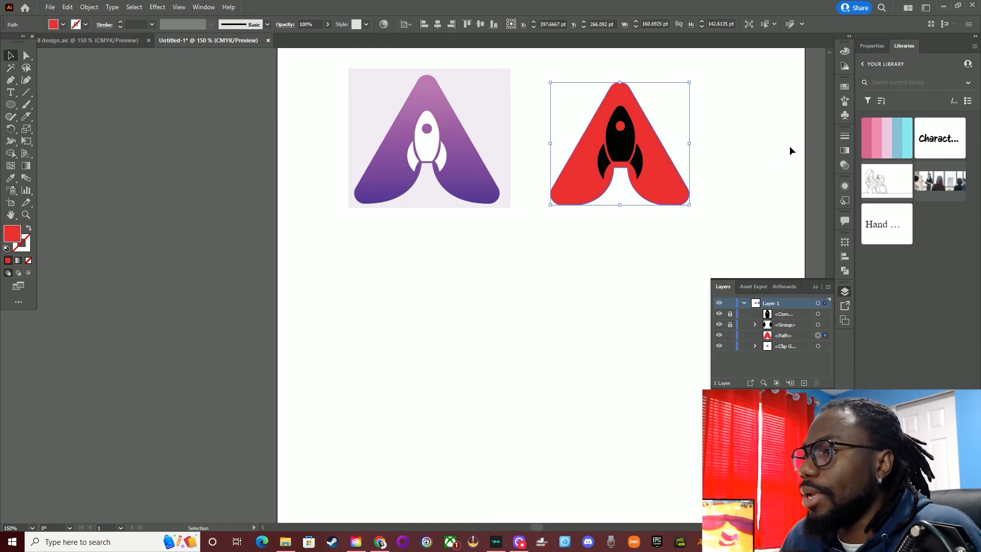
left_click(815, 287)
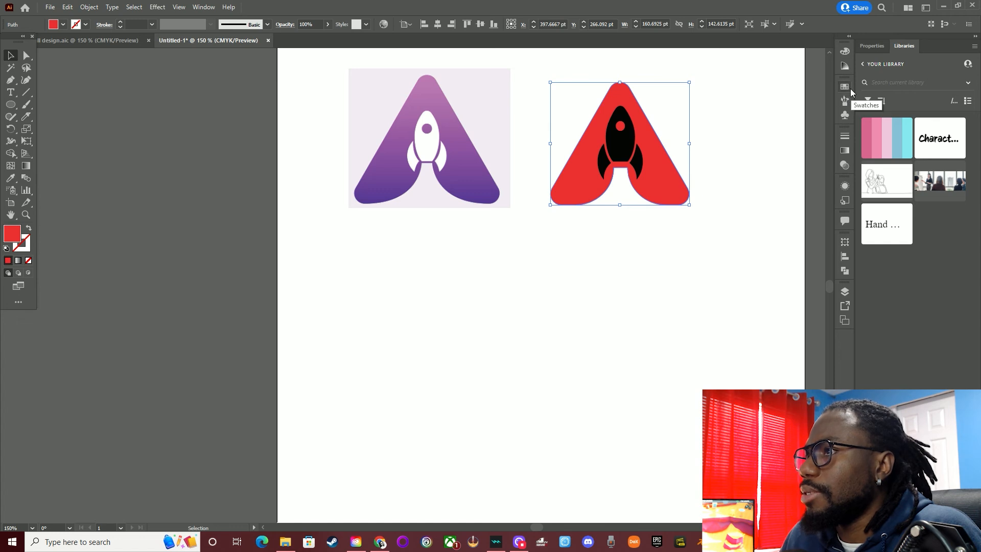
Fill the A with a white-to-black linear gradient and set the gradient angle to -90°
left_click(849, 36)
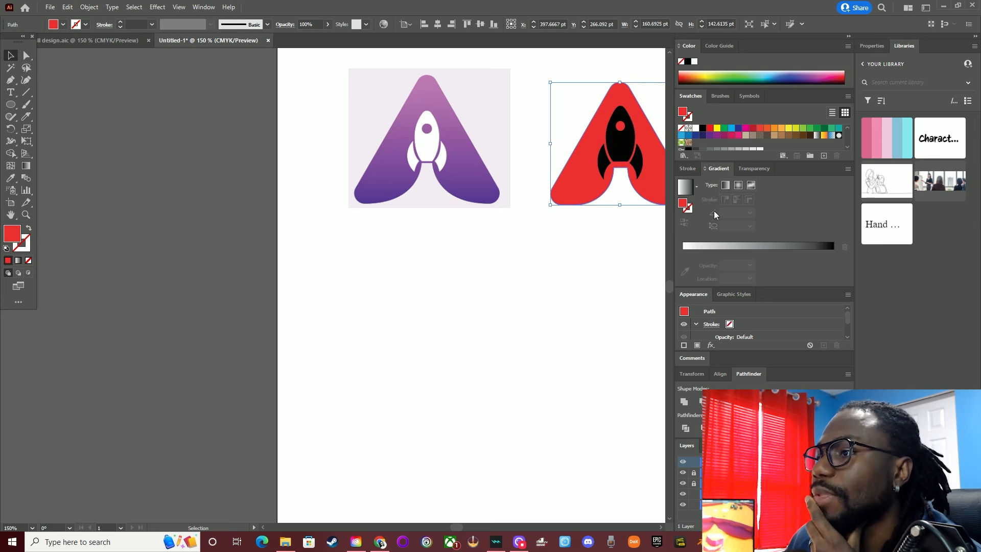
left_click(723, 247)
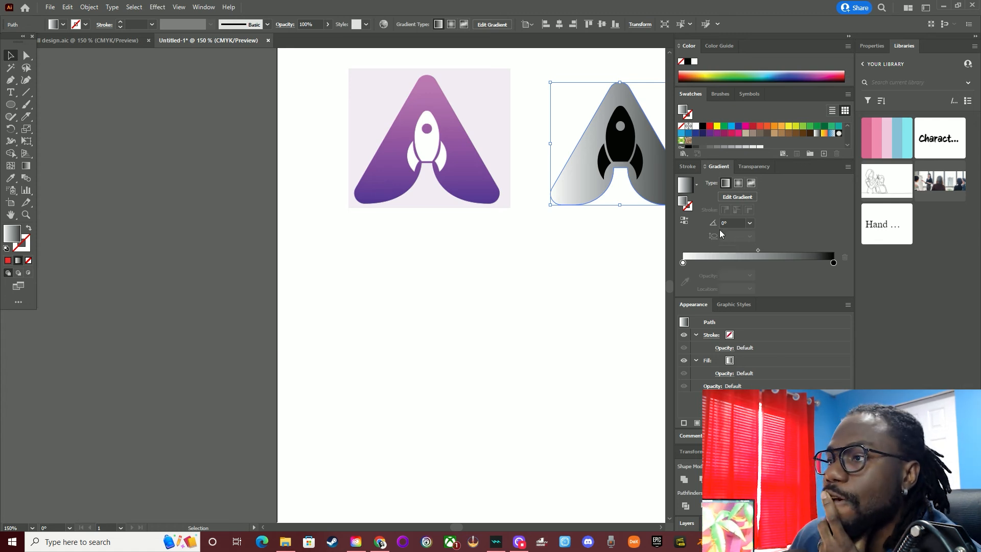
left_click(751, 223)
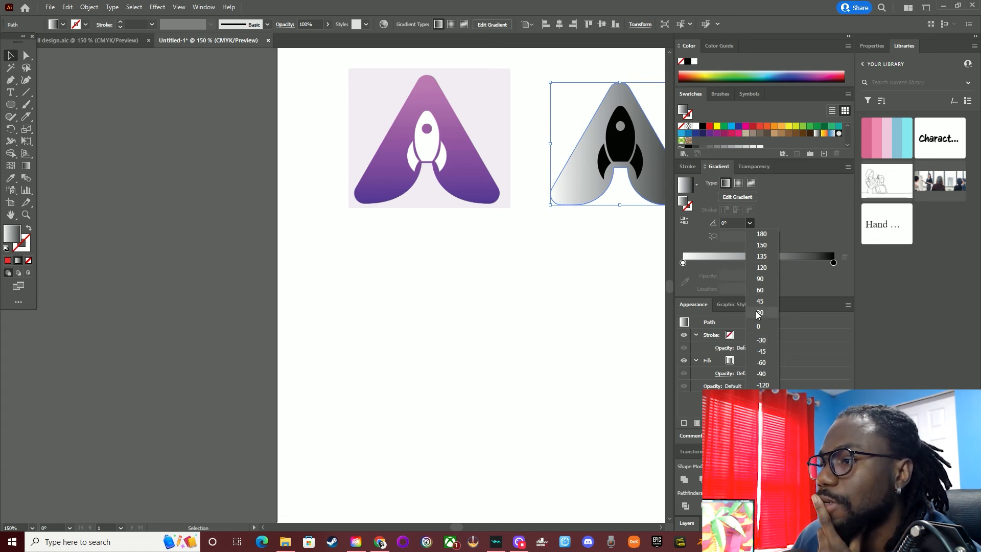
left_click(763, 374)
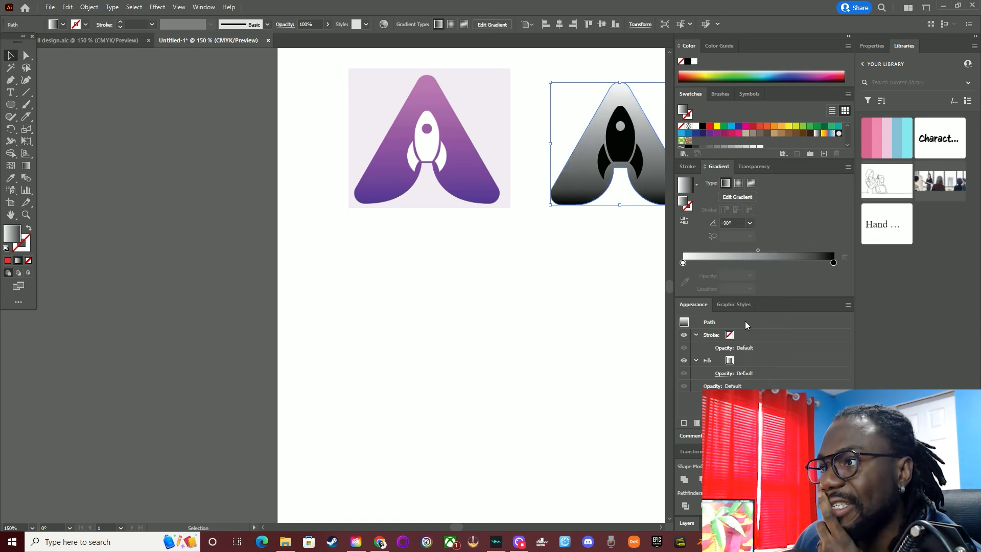
Recolor the black end stop of the A's gradient to a deep purple picked from the enlarged color spectrum
double_click(834, 263)
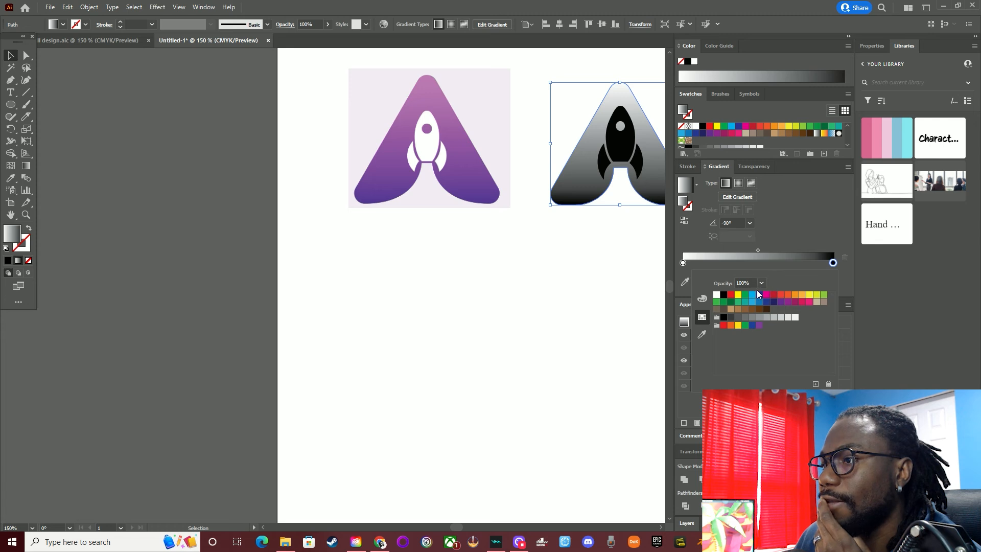
left_click(760, 295)
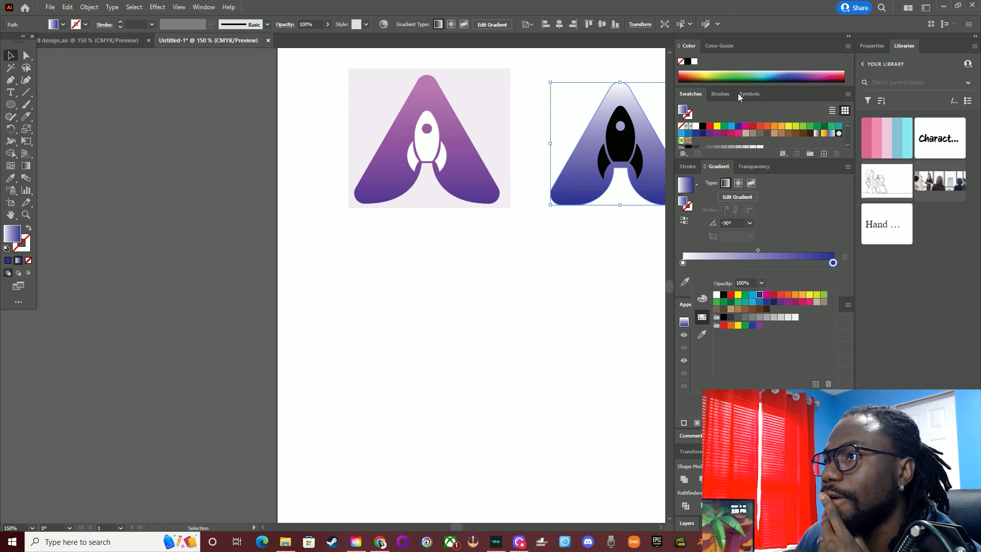
left_click(745, 130)
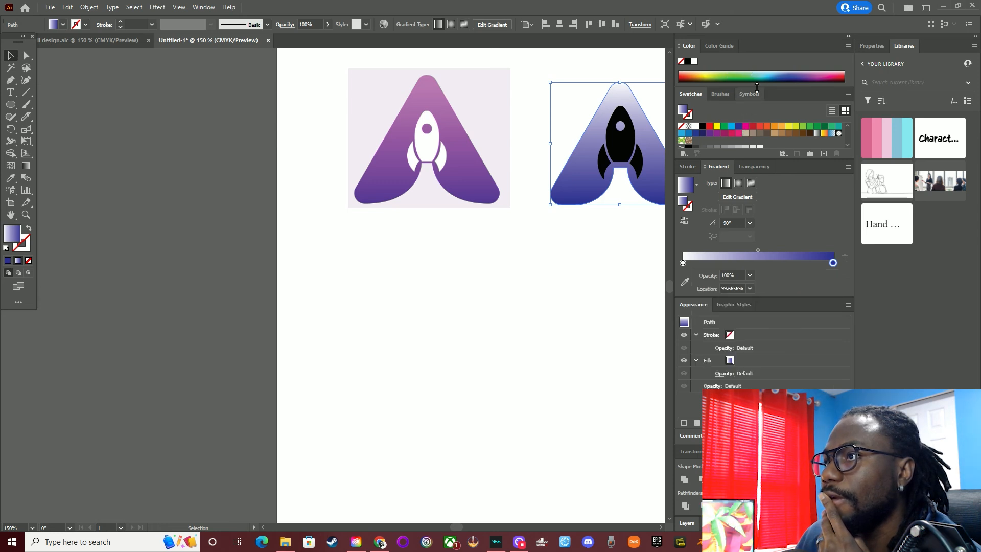
left_click_drag(757, 88, 764, 188)
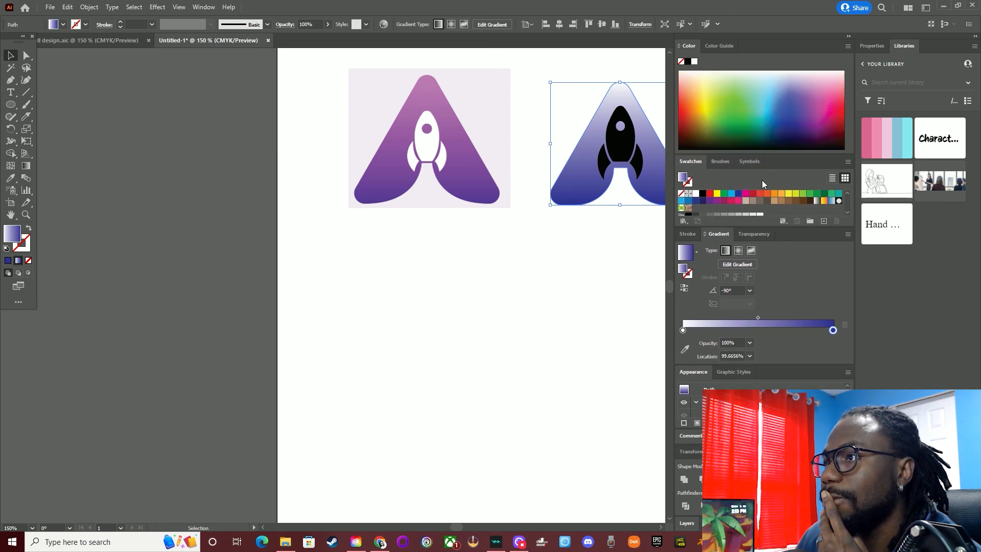
left_click(810, 121)
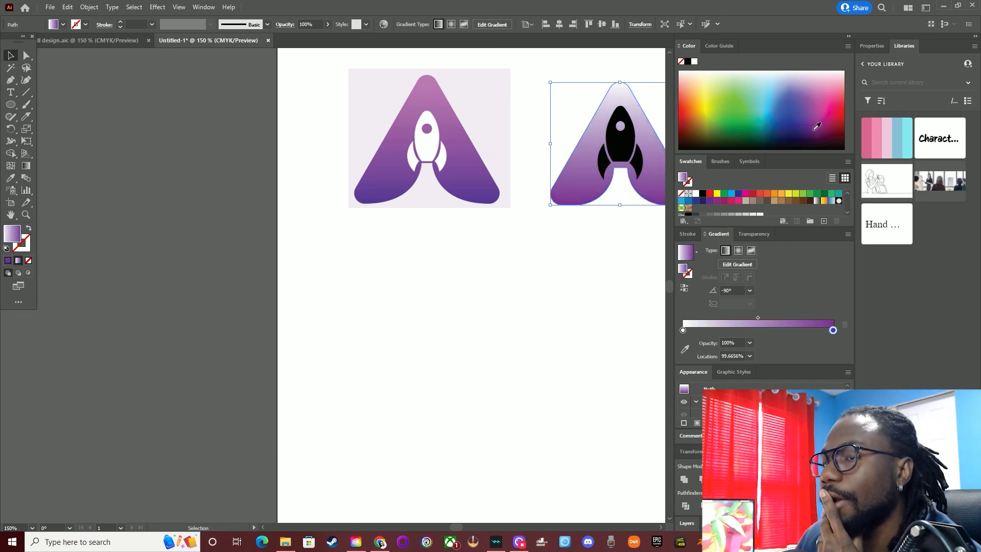
left_click(814, 130)
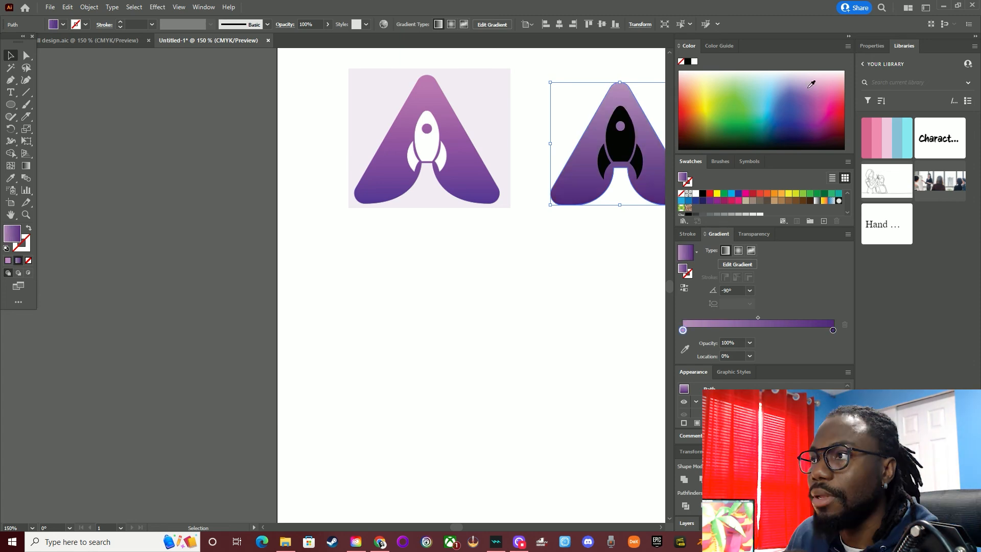
Set the start stop of the A's gradient to a light pink, refining the shade in the color spectrum
left_click(824, 79)
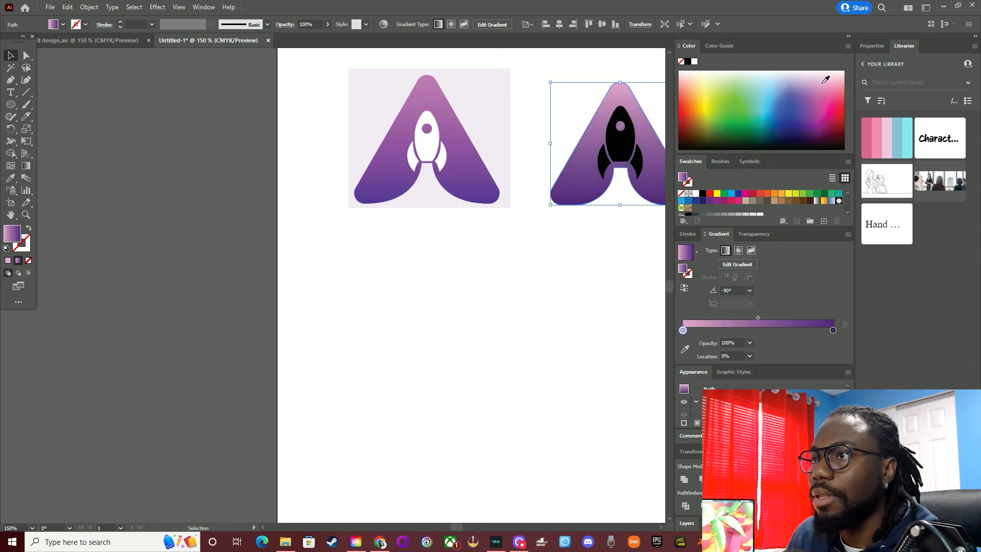
left_click(826, 85)
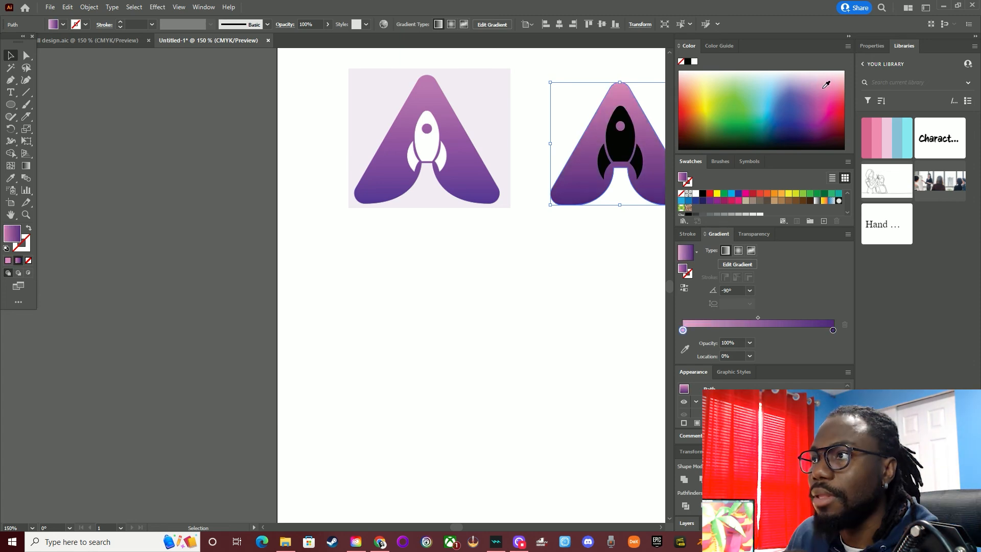
left_click(824, 90)
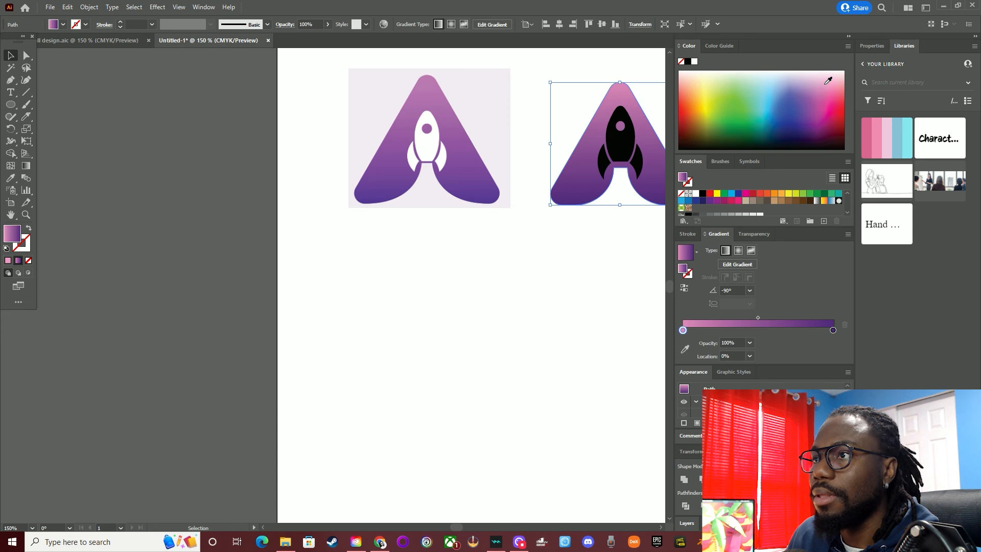
left_click(828, 82)
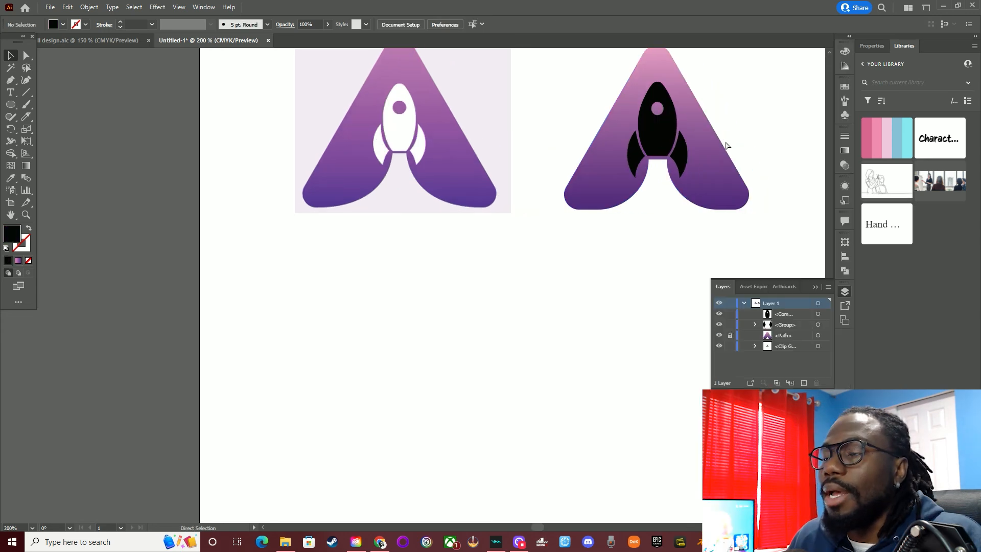
Group the rocket body with its fins, fill them with white using the Eyedropper, and deselect
scroll(725, 143, "right", 2)
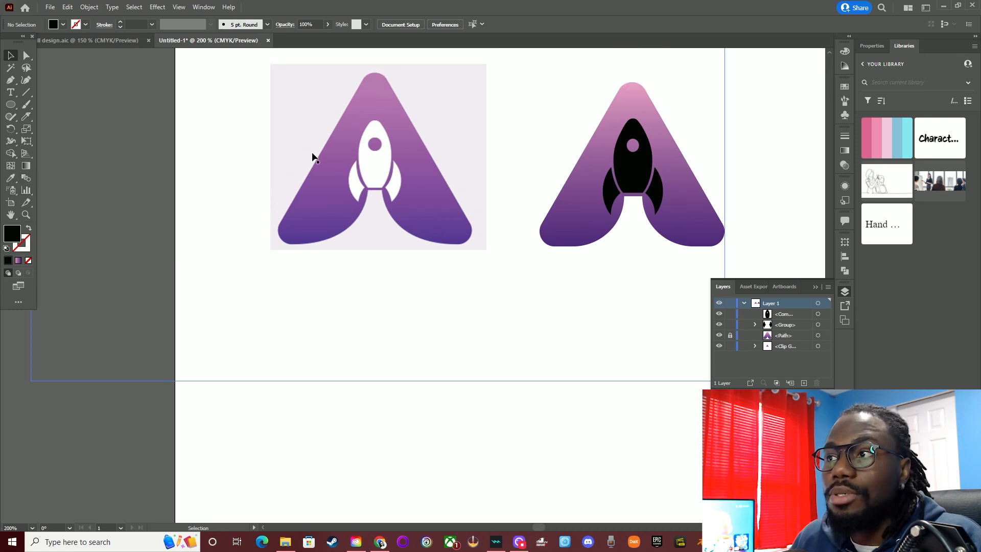
left_click(619, 194)
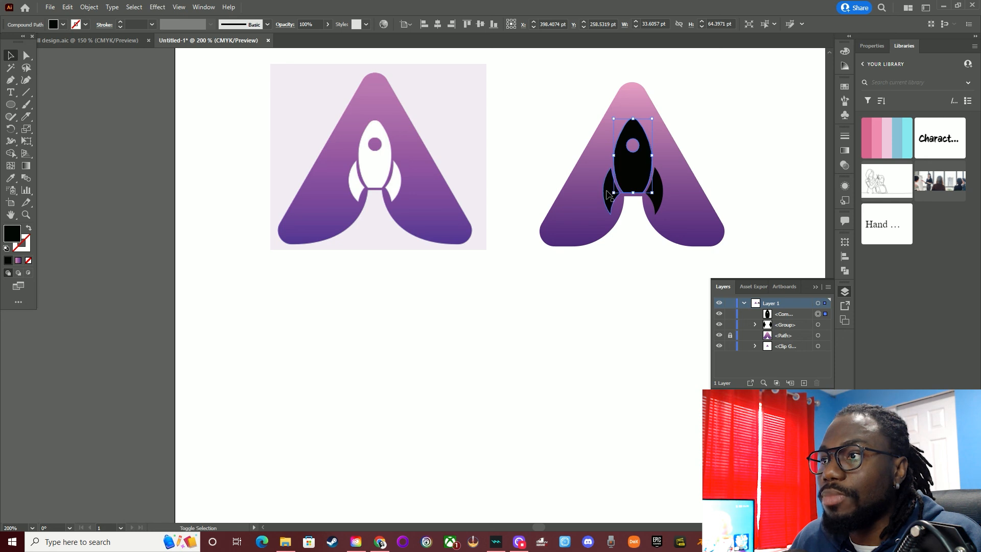
left_click(648, 195, "shift")
right_click(648, 197)
left_click(689, 335)
left_click(12, 178)
left_click(276, 346)
key("v")
left_click(390, 382)
Nudge the left and right fins slightly outward from the rocket body with Direct Selection, and deselect them
scroll(403, 373, "down", 1)
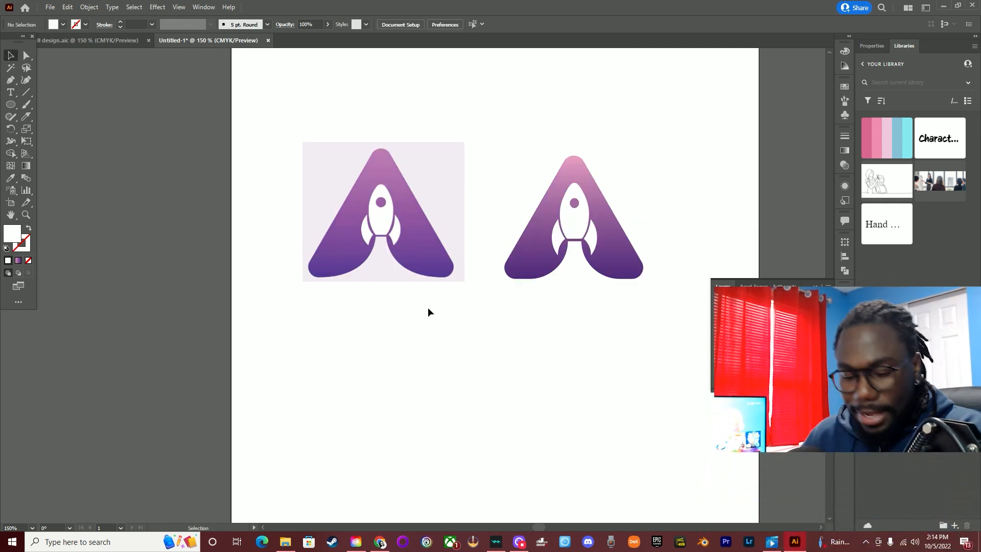
scroll(497, 237, "up", 1)
scroll(629, 216, "up", 1)
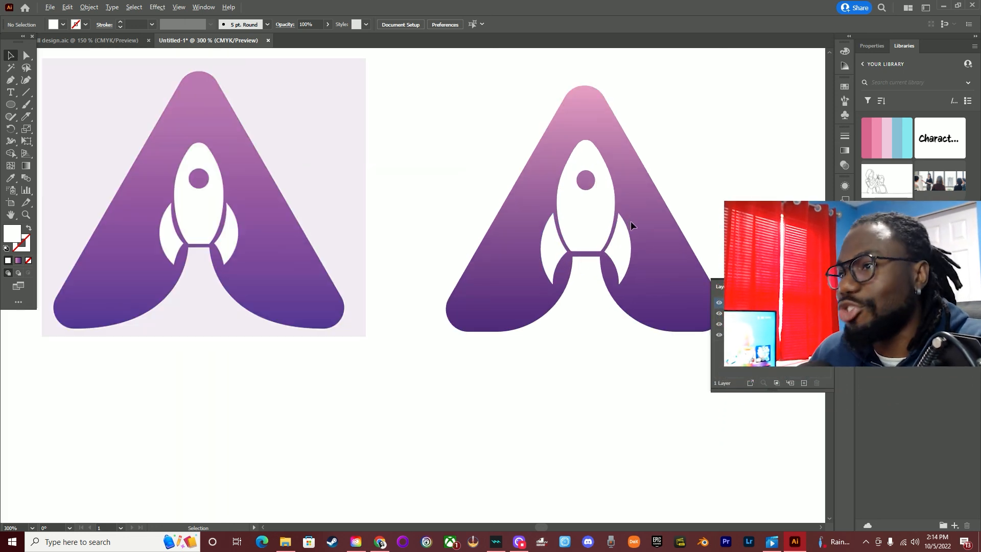
left_click(26, 55)
left_click(554, 262)
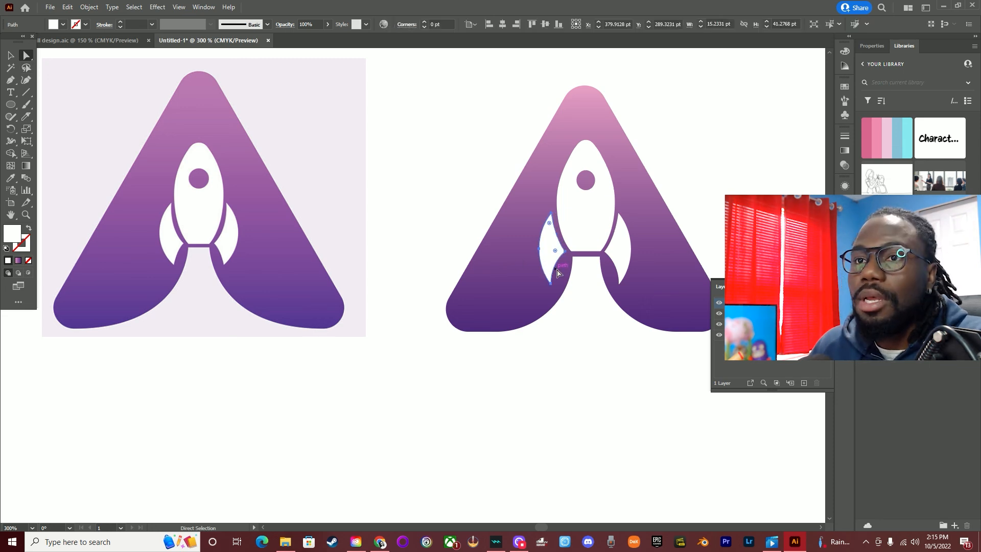
left_click(621, 267)
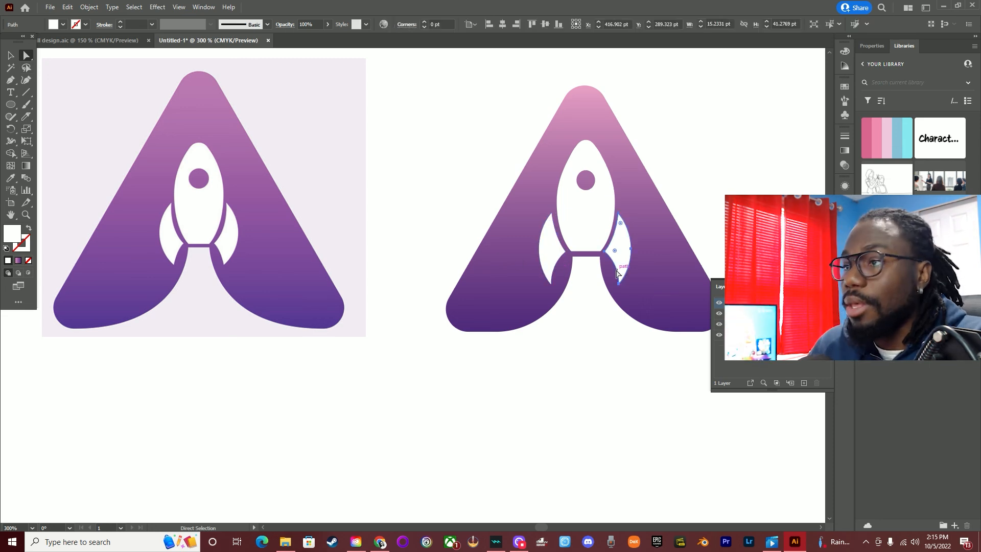
left_click(618, 274)
left_click(731, 153)
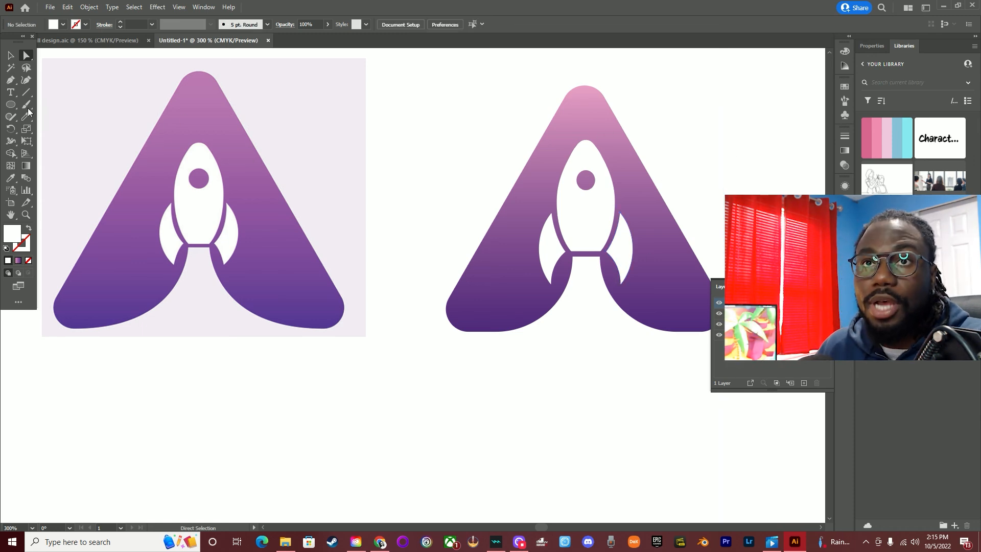
left_click(12, 54)
Try to reshape the bottom edge of the A's left leg at its lower anchor point, and deselect the shape
scroll(409, 177, "down", 1)
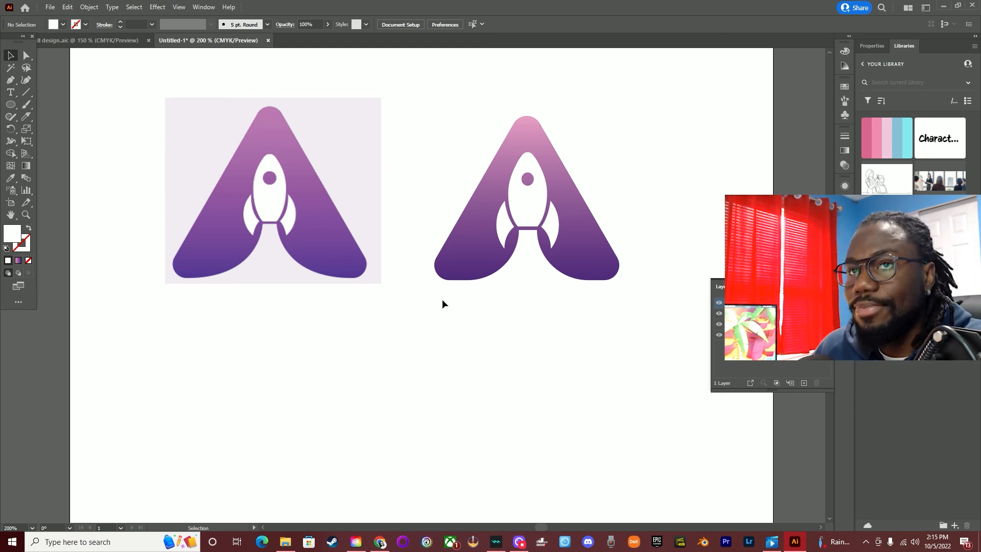
key("a")
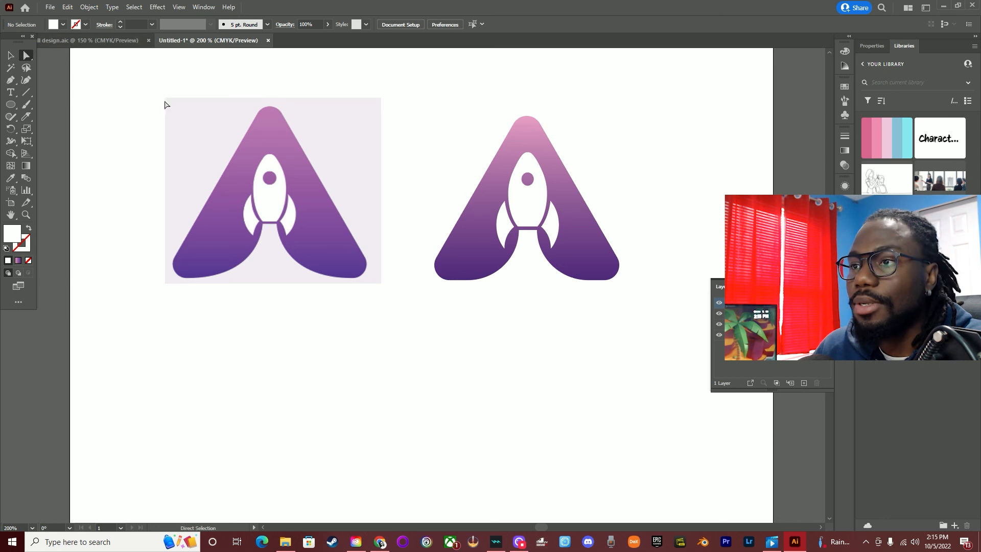
left_click(482, 280)
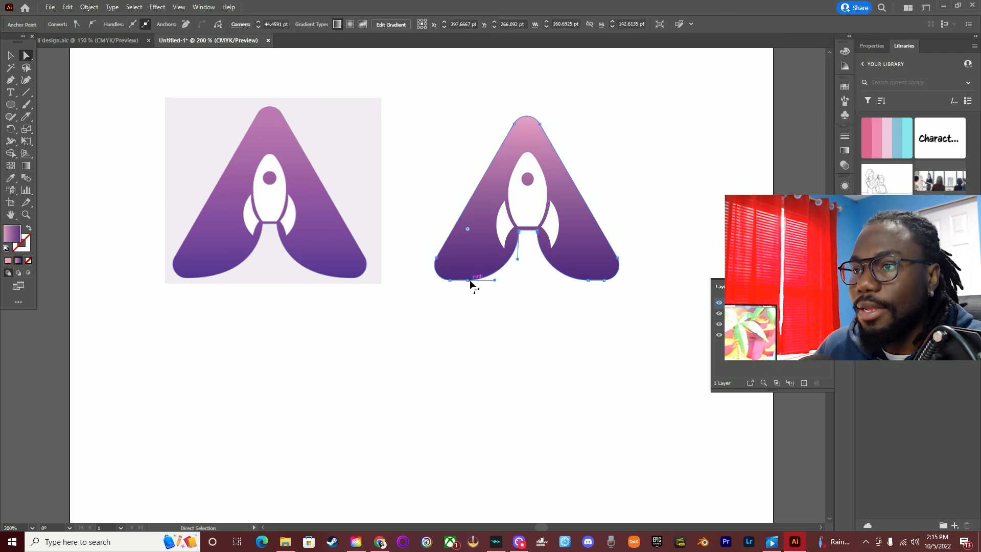
scroll(469, 293, "up", 2)
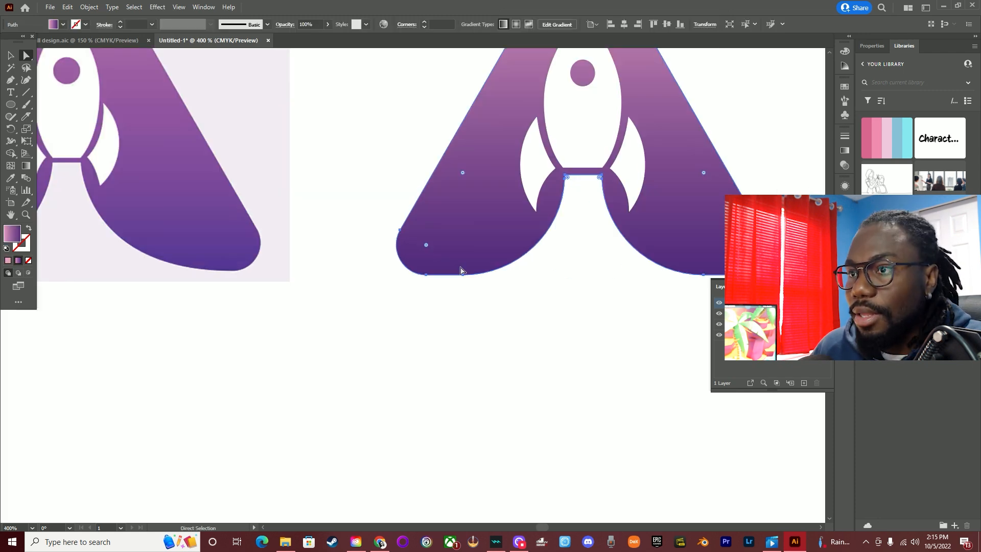
left_click(456, 274)
left_click_drag(456, 275, 471, 244)
left_click(313, 357)
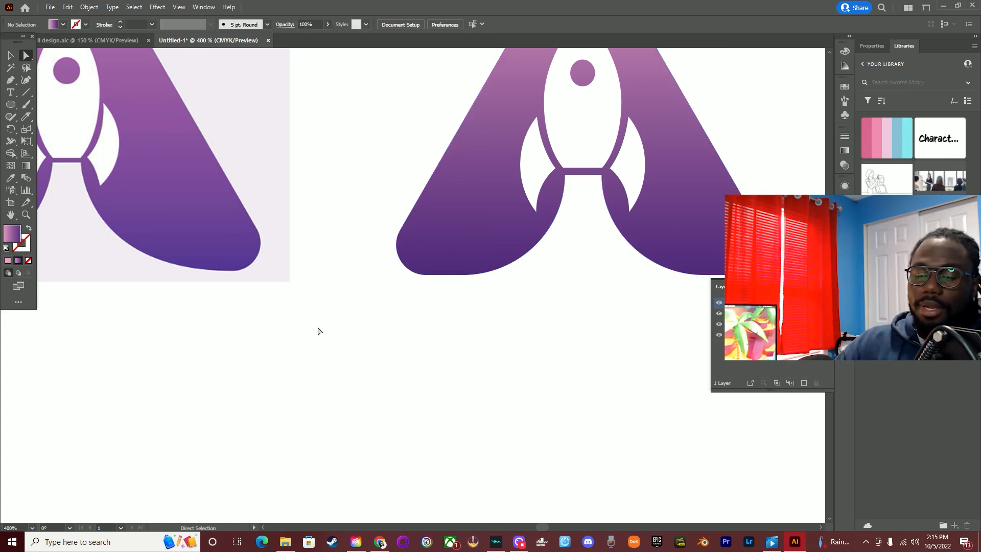
scroll(309, 282, "down", 2)
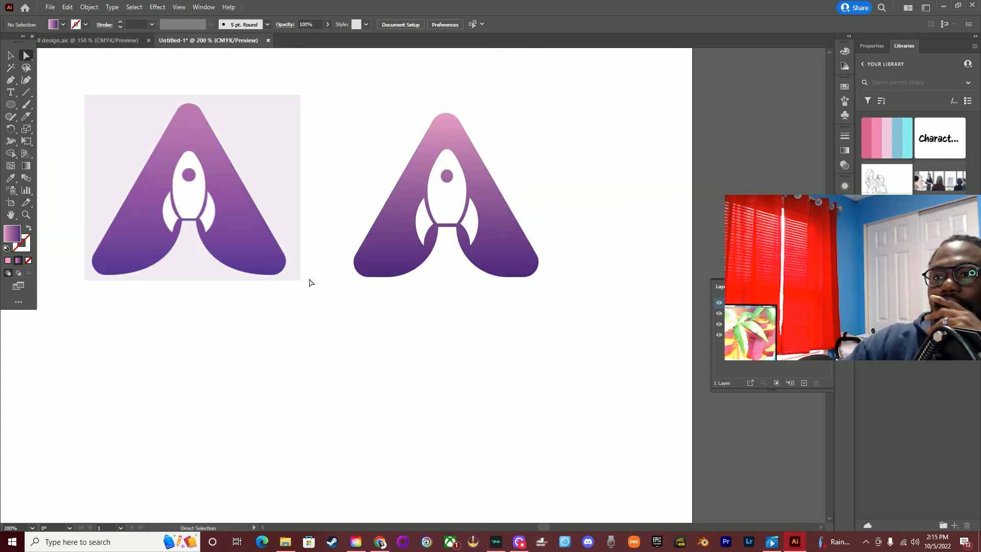